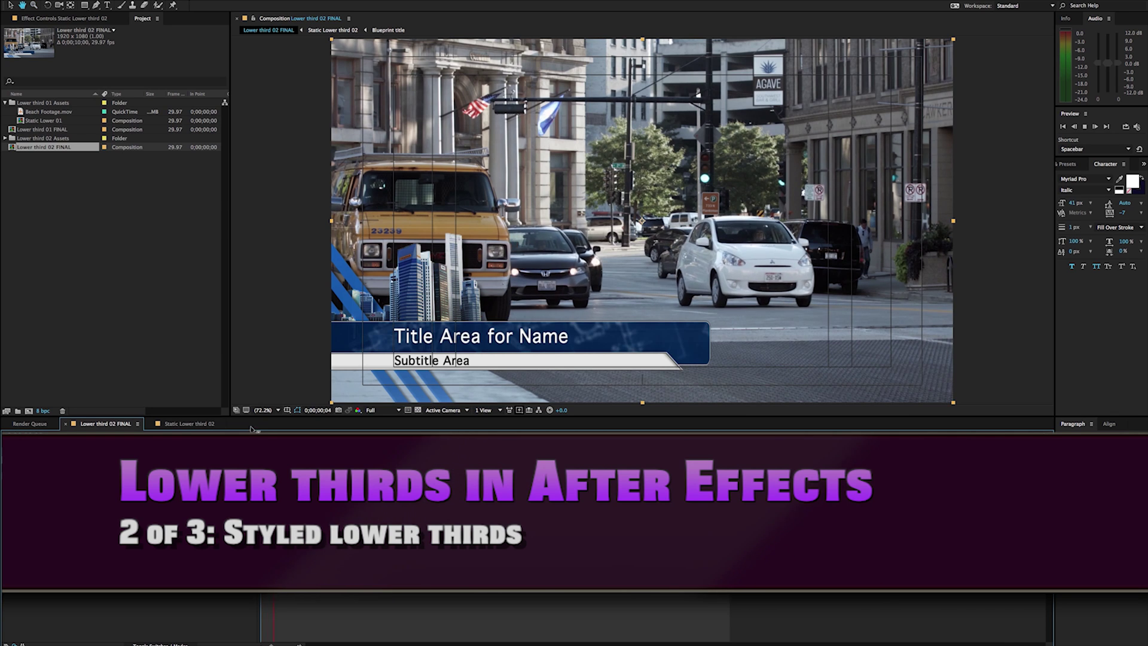
- Hide the title/action safe guides and preview the finished FINAL lower third
click(288, 410)
click(289, 418)
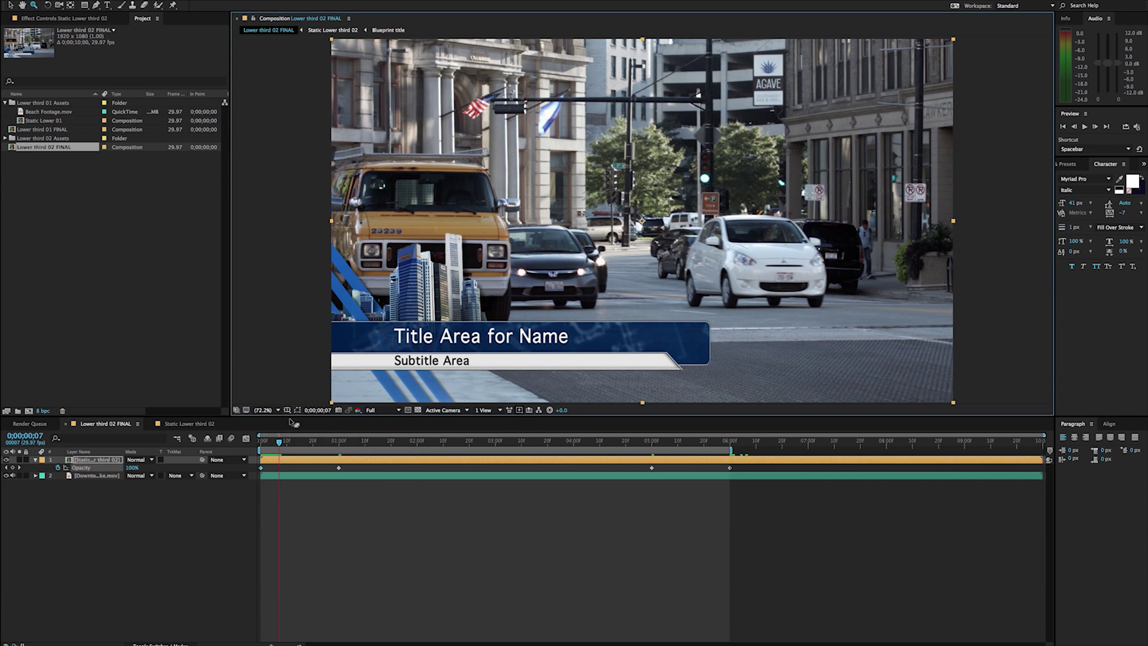
key(space)
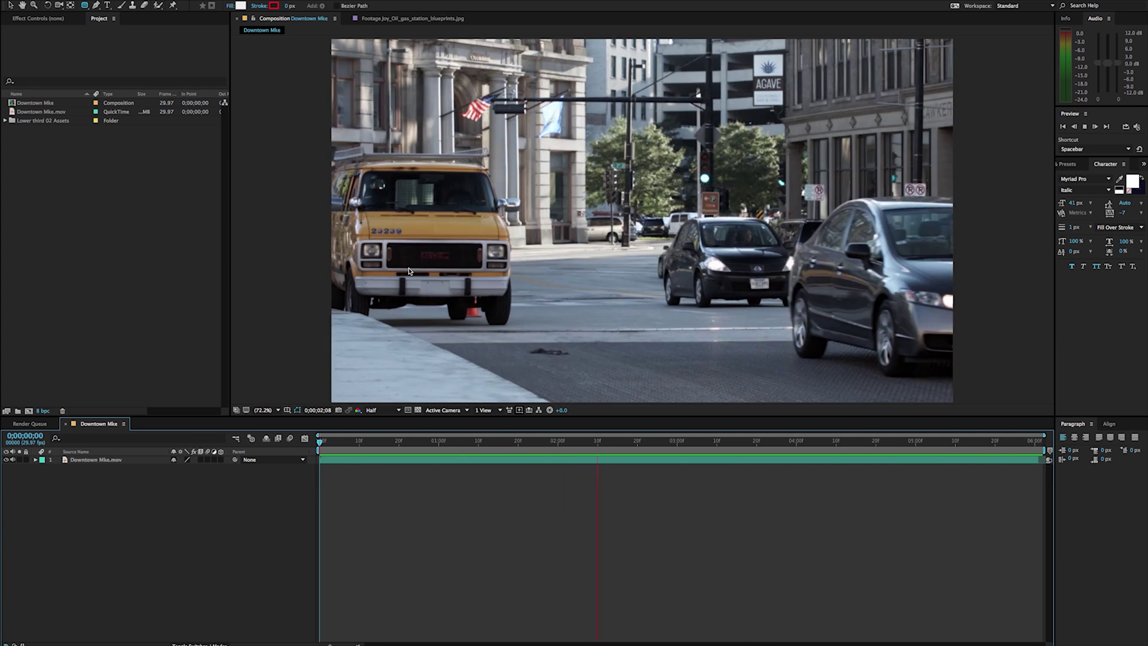
key(space)
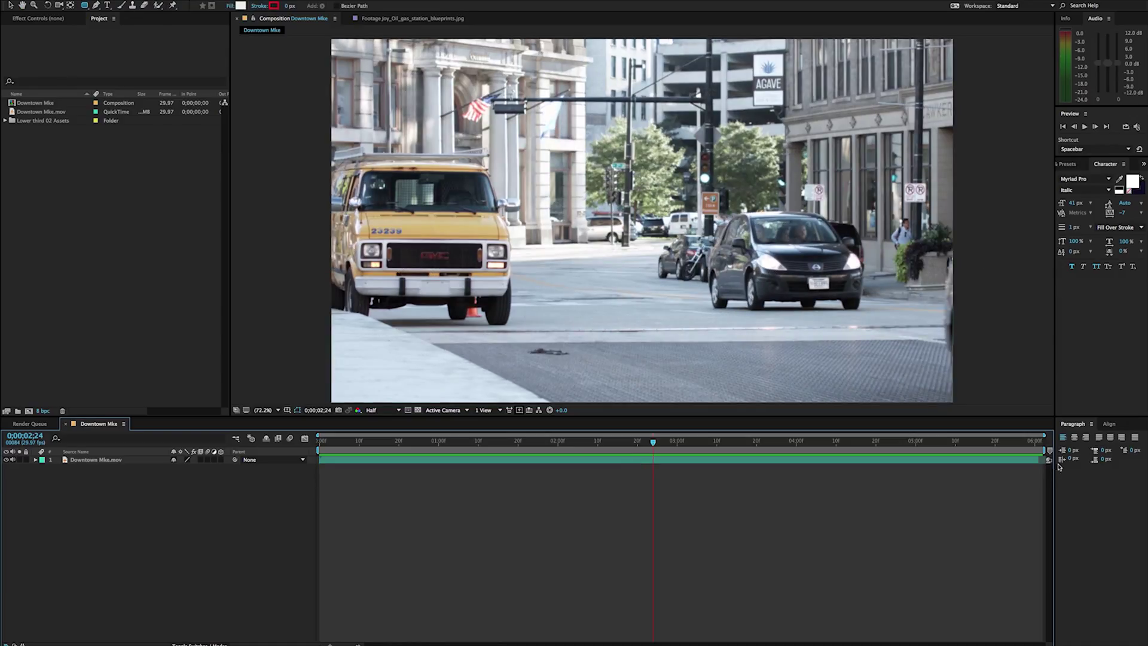
click(1036, 459)
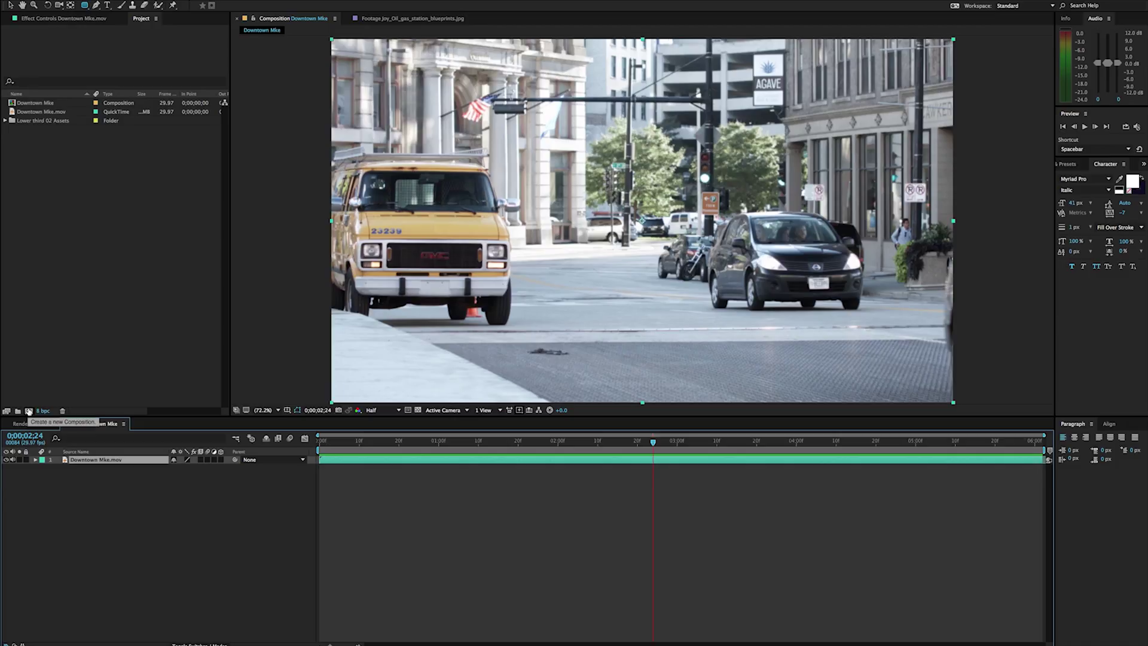
- Create the Lower third Buildings composition using the HDTV 1080 29.97 preset
click(28, 412)
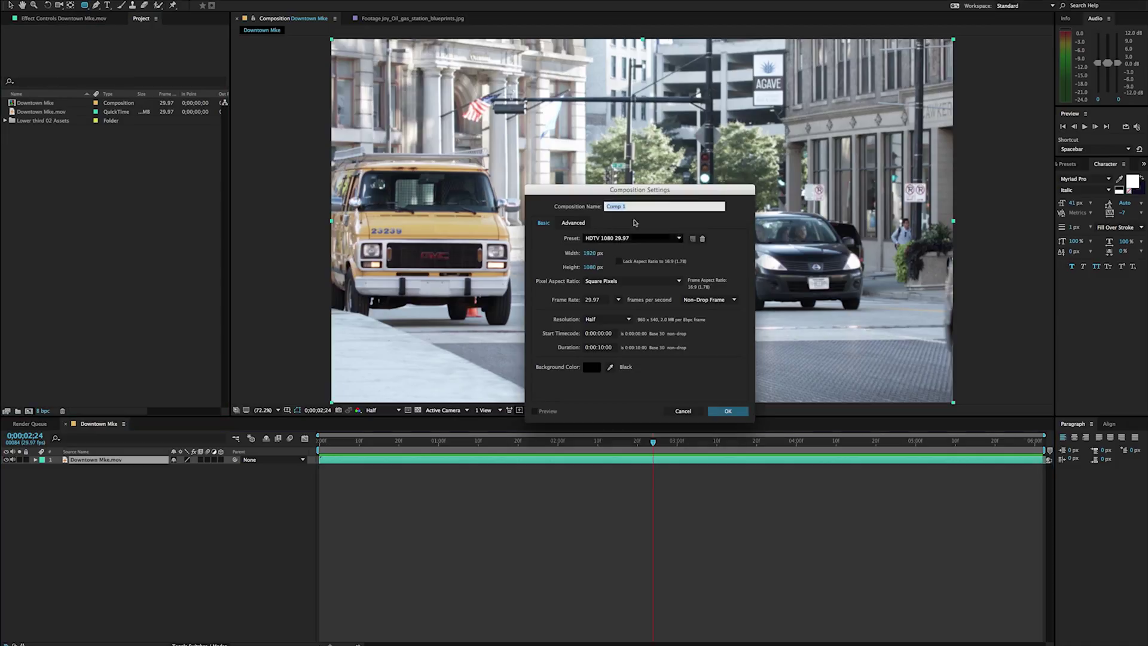
text(Lower third Buildings)
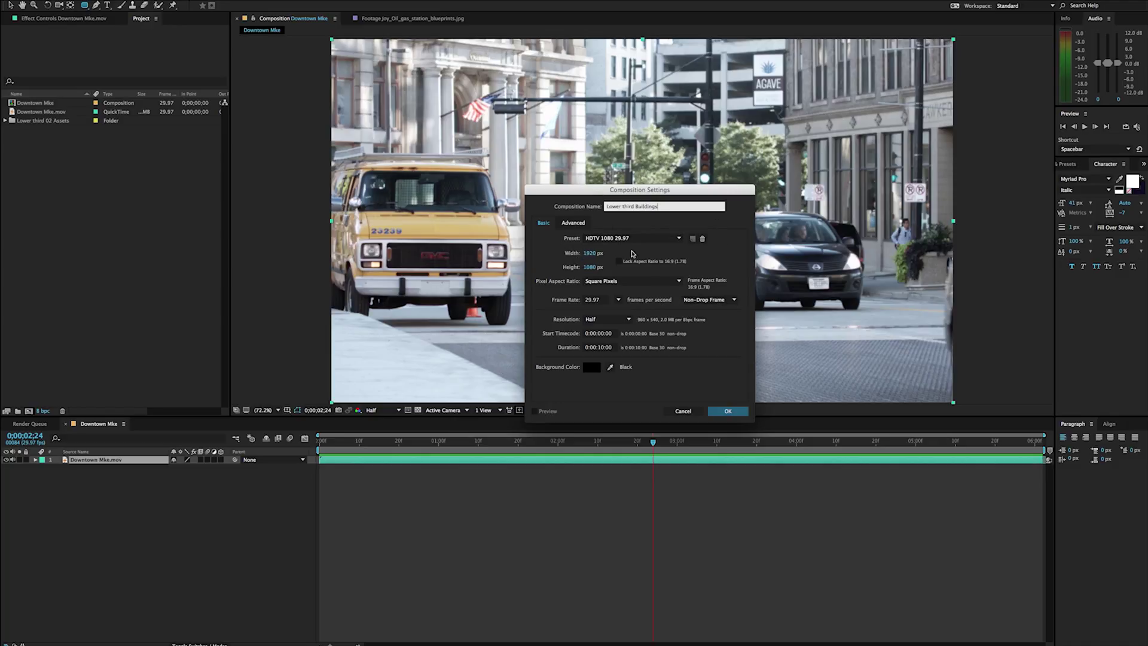
click(721, 411)
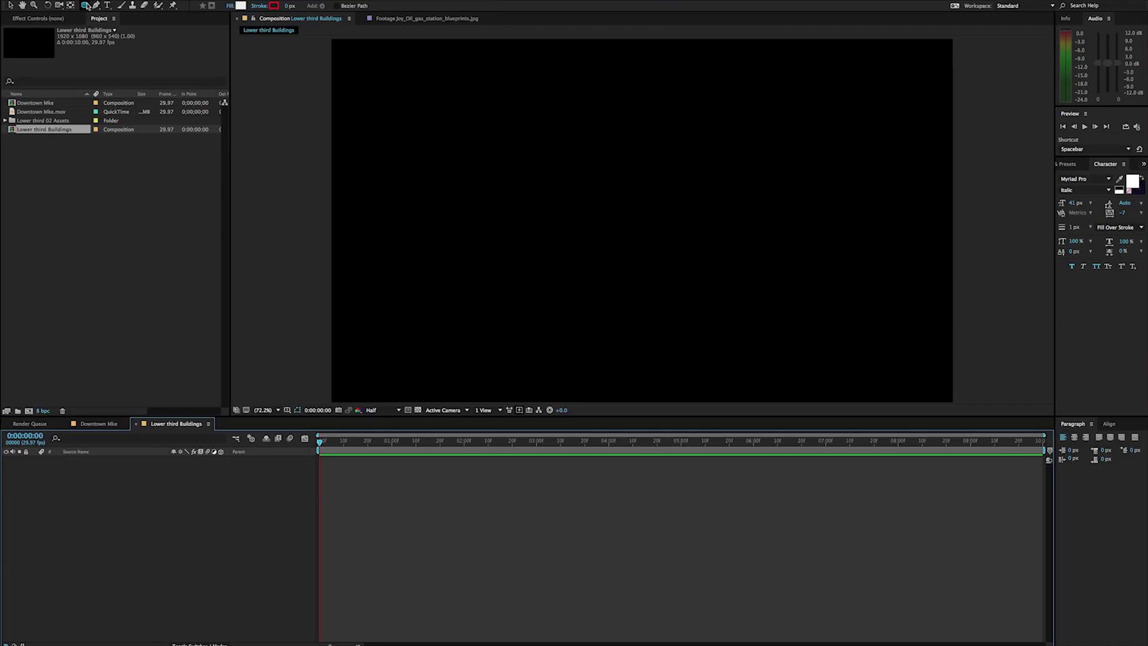
- Draw a plain rectangle bar across the lower frame, then delete it
click(86, 5)
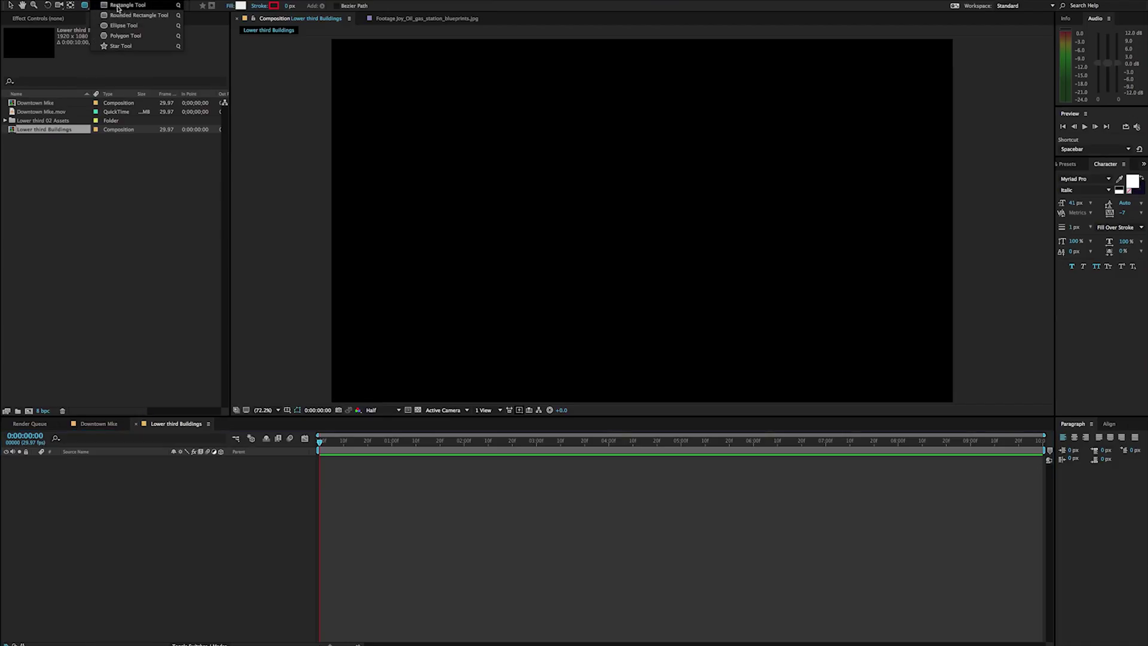
click(111, 6)
drag(312, 292, 846, 353)
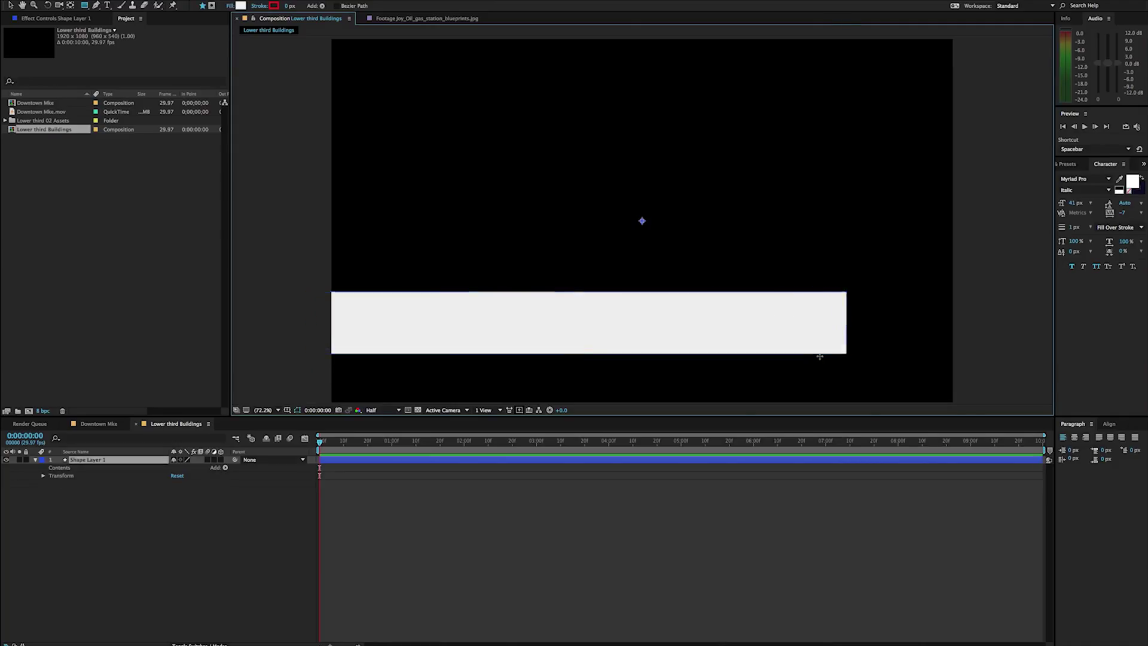
key(Delete)
- Draw a wide rounded-rectangle bar near the bottom of the frame
drag(84, 5, 108, 20)
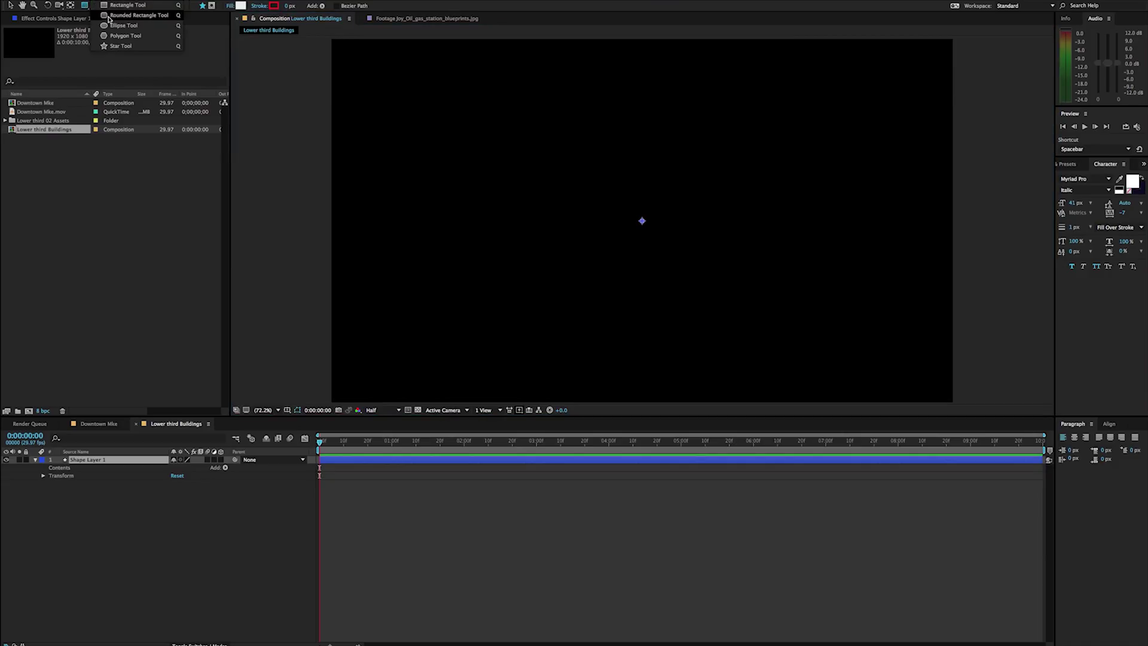
drag(108, 20, 108, 20)
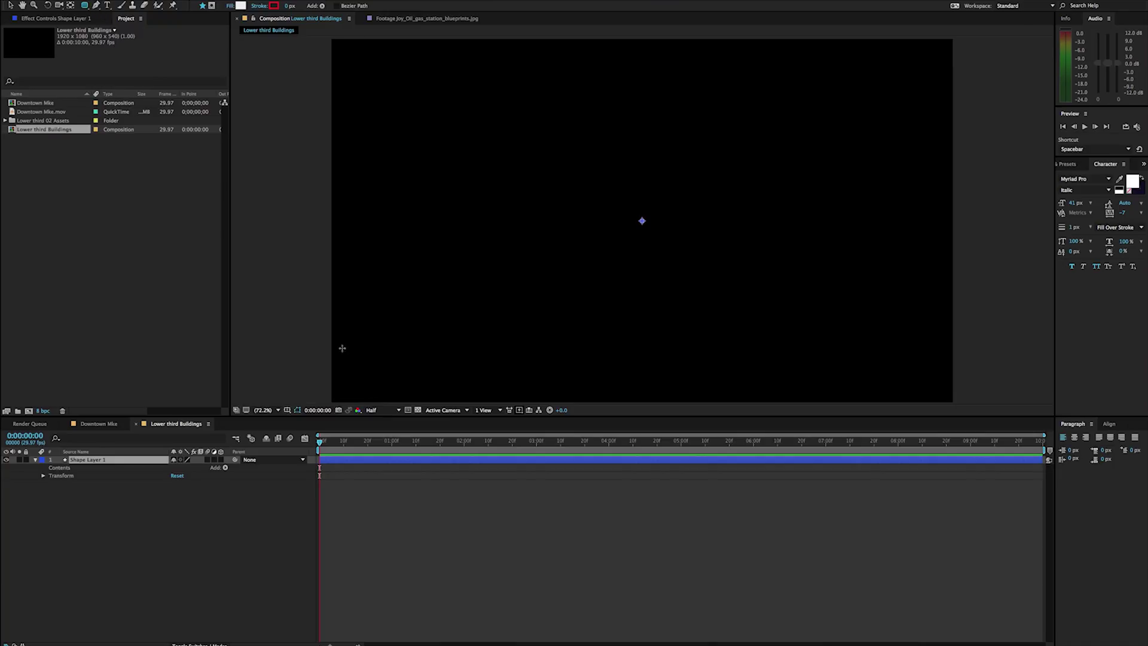
mouse_move(309, 329)
mouse_down()
mouse_move(384, 354)
mouse_move(710, 354)
mouse_move(794, 379)
mouse_move(845, 377)
mouse_up()
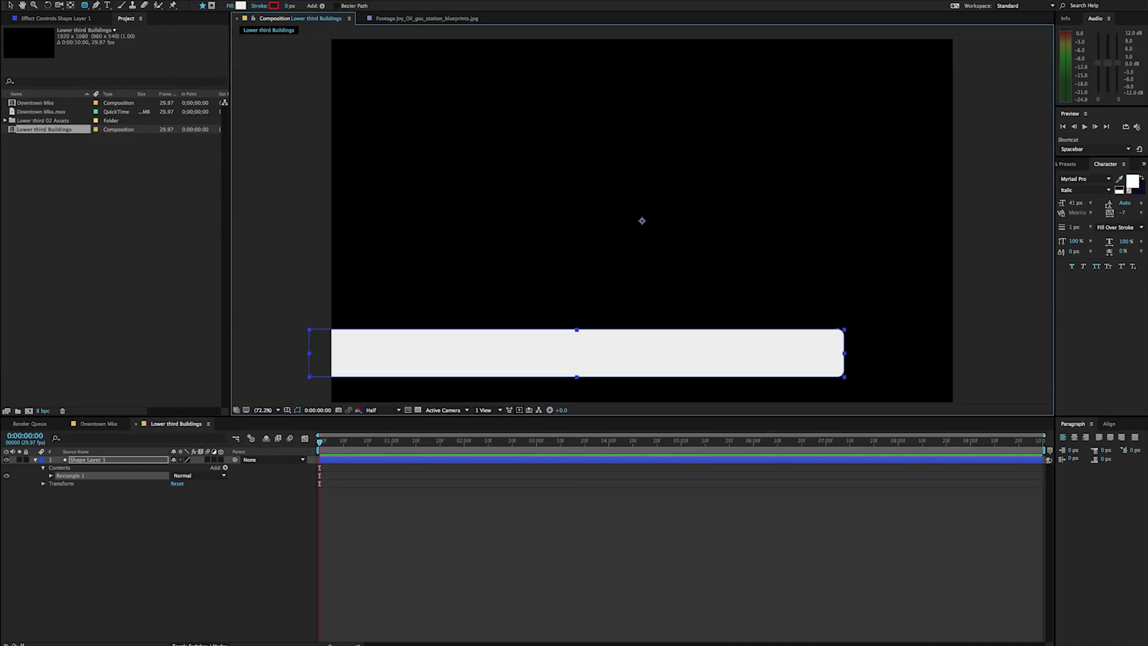
- Try other Roundness values for Rectangle Path 1, then revert it to 20
click(50, 477)
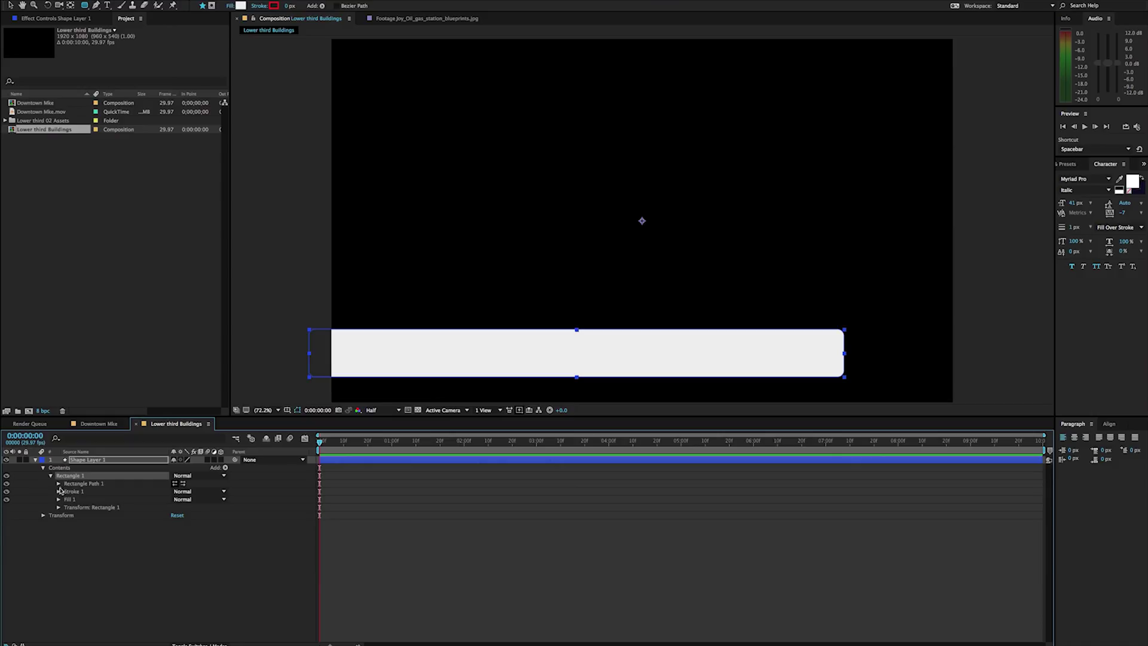
click(58, 484)
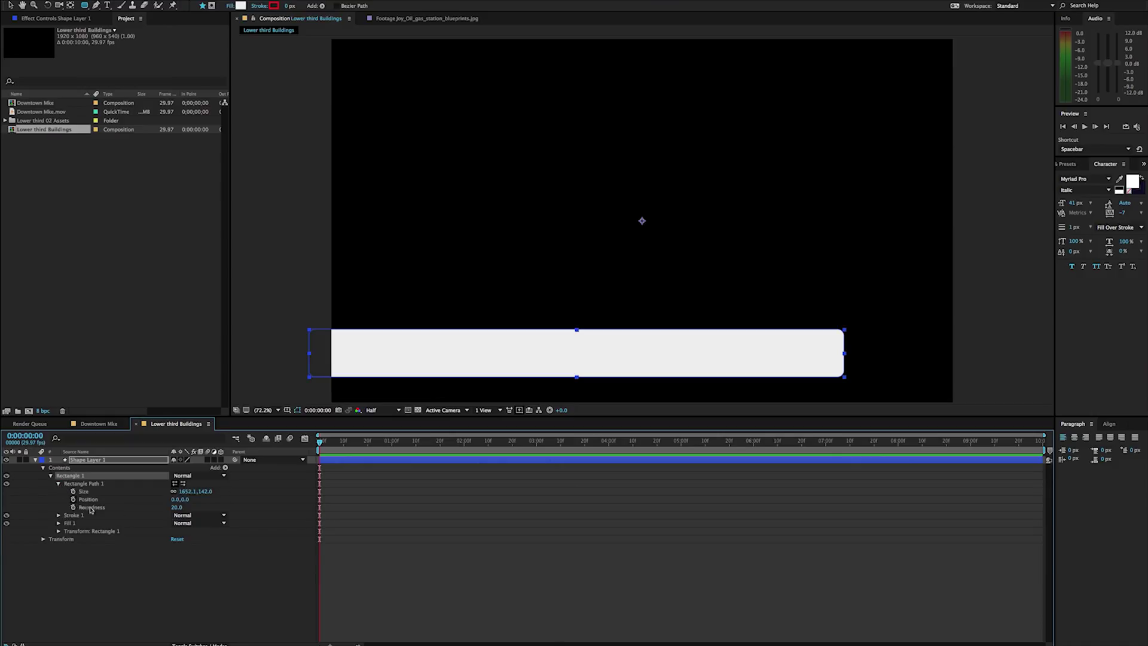
click(177, 508)
mouse_move(177, 508)
mouse_down()
mouse_move(208, 506)
mouse_move(182, 509)
mouse_up()
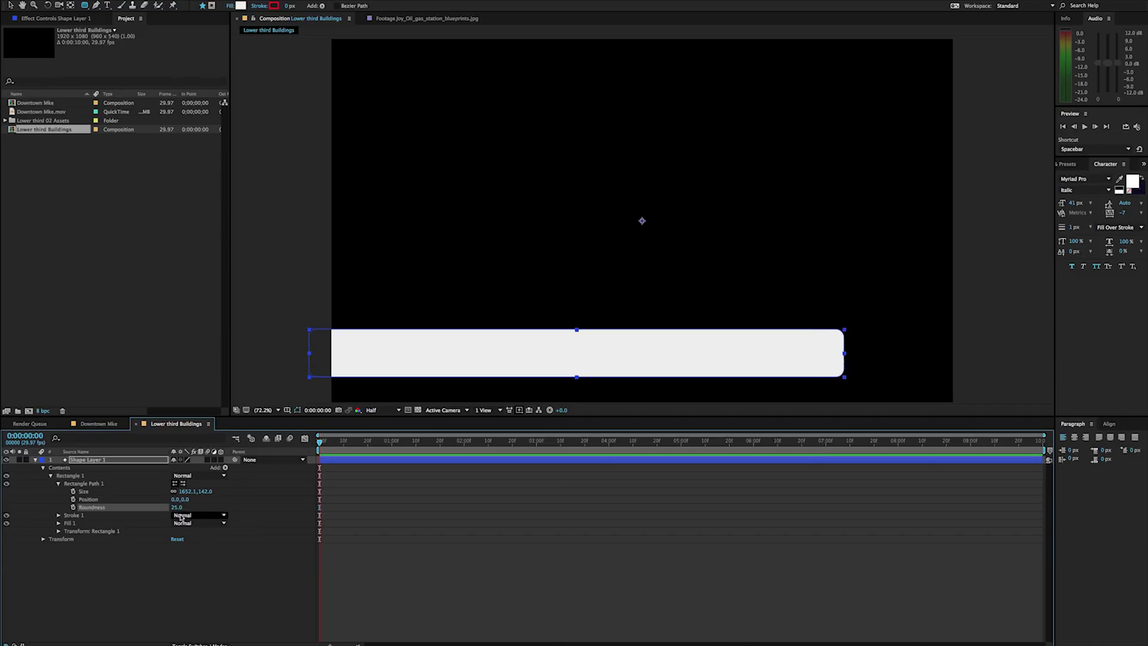
key(ctrl+z)
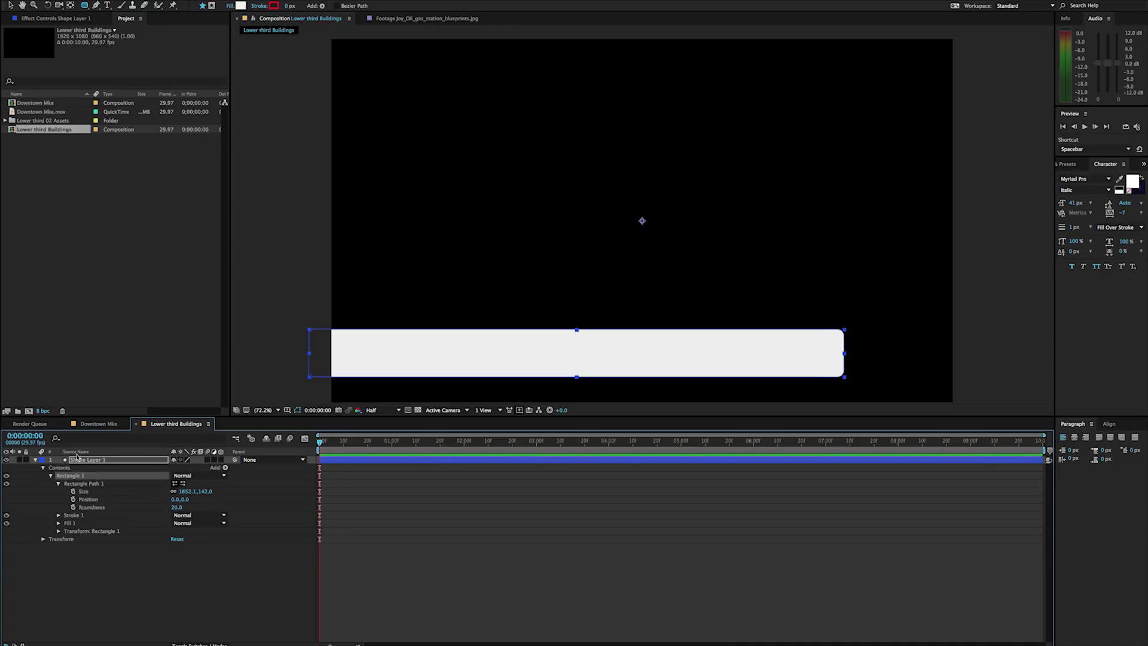
- Rename the shape layer to Title Bar
click(79, 461)
key(Return)
text(Title Bar)
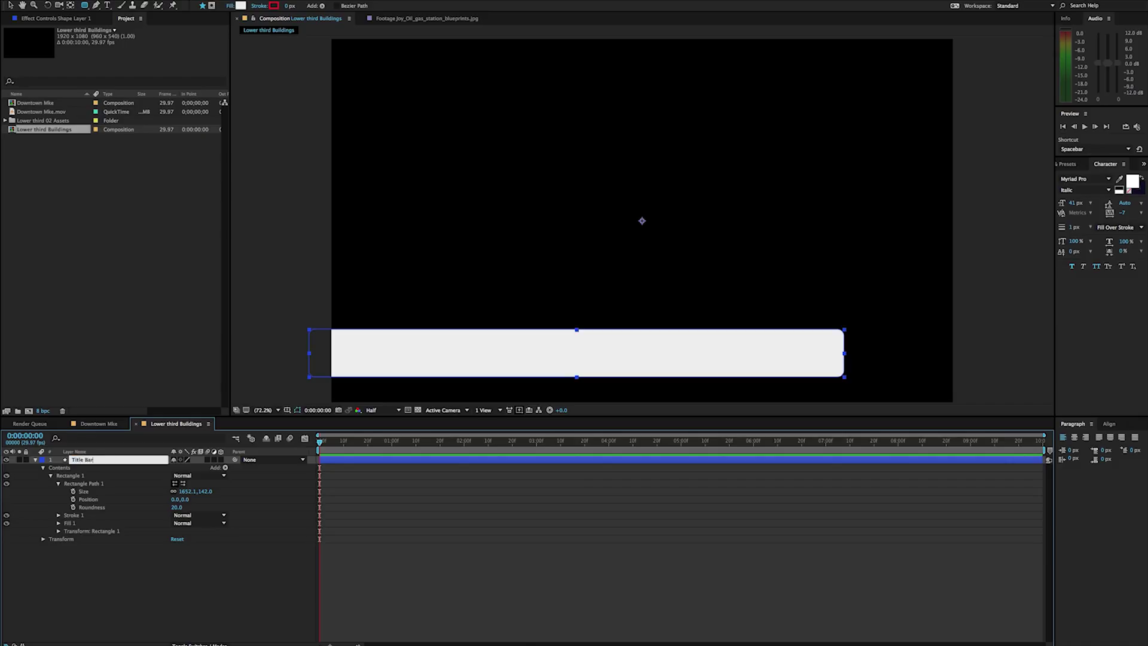
key(Return)
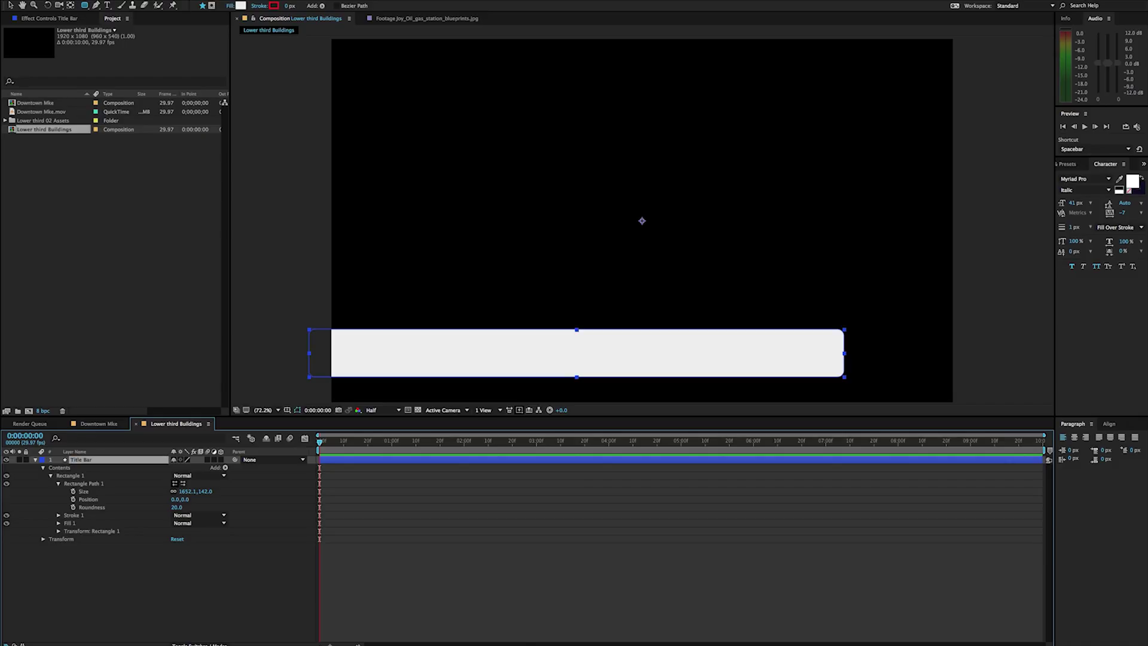
- Preview Buildings.png and the gas station blueprint JPG, then add the JPG to the timeline
click(5, 122)
click(48, 131)
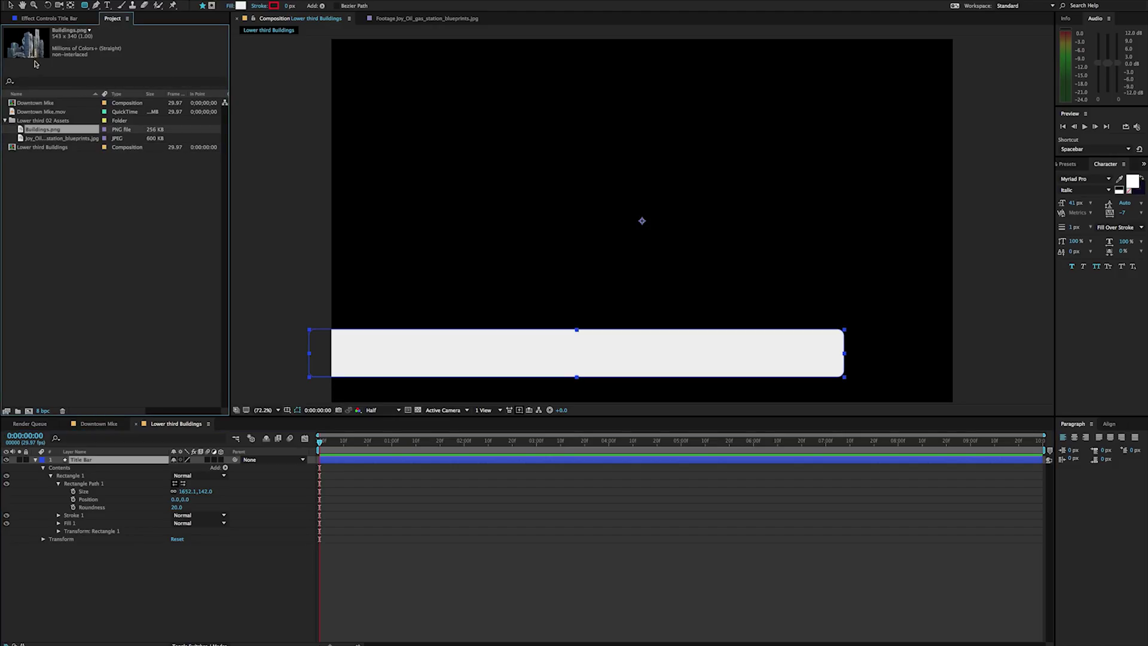
double_click(30, 131)
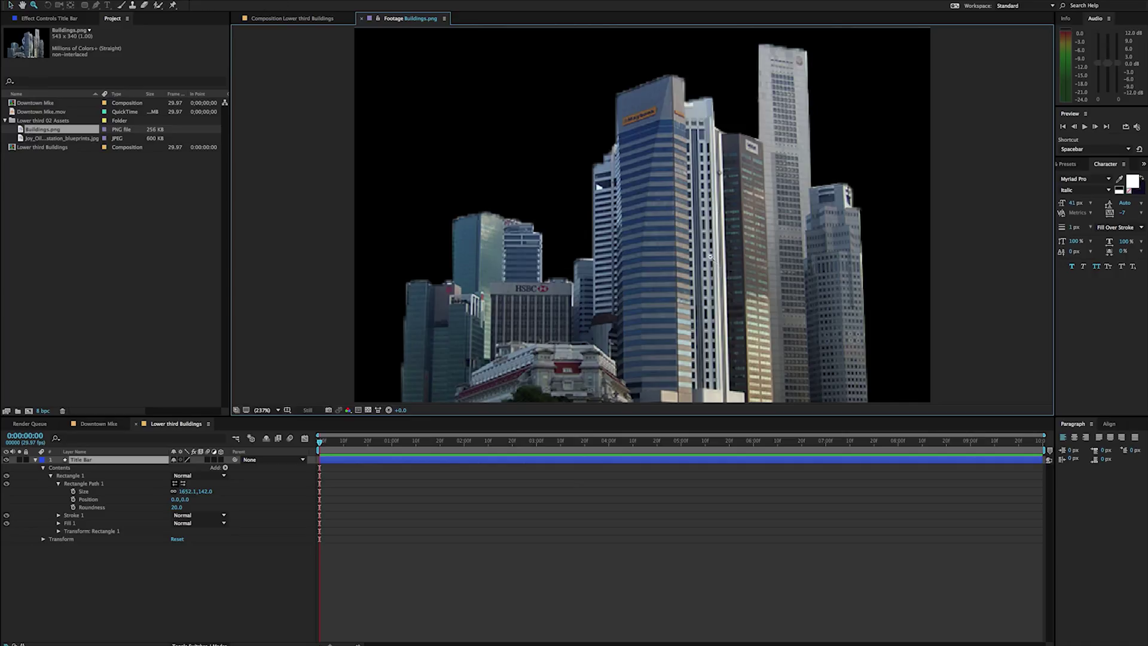
scroll(682, 245, down, 2)
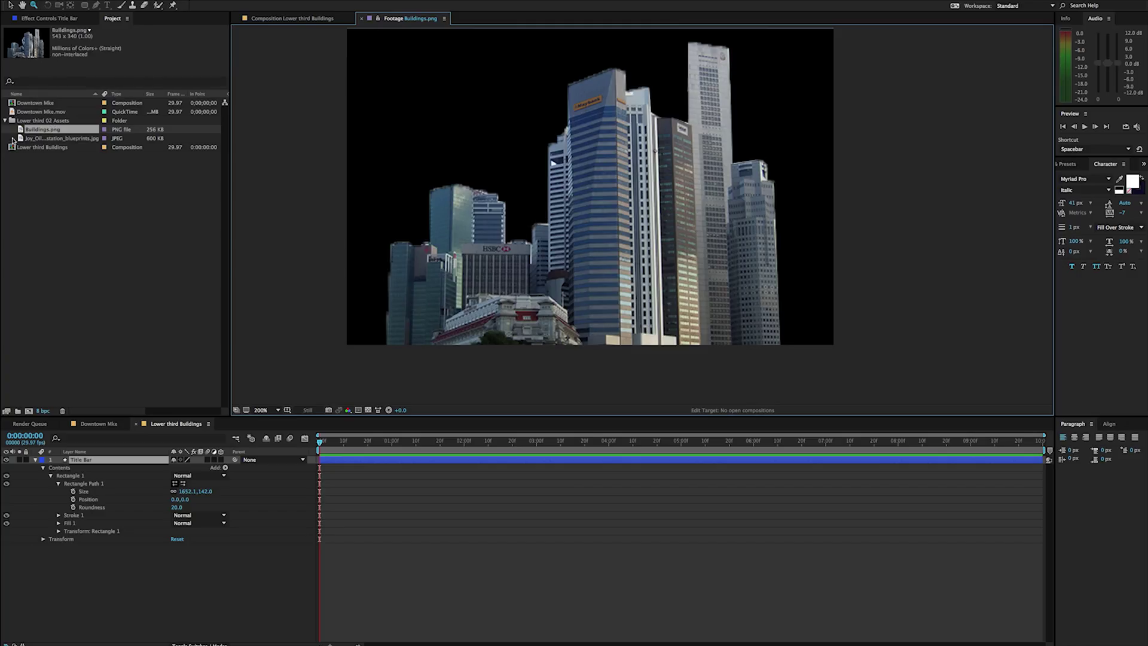
double_click(36, 138)
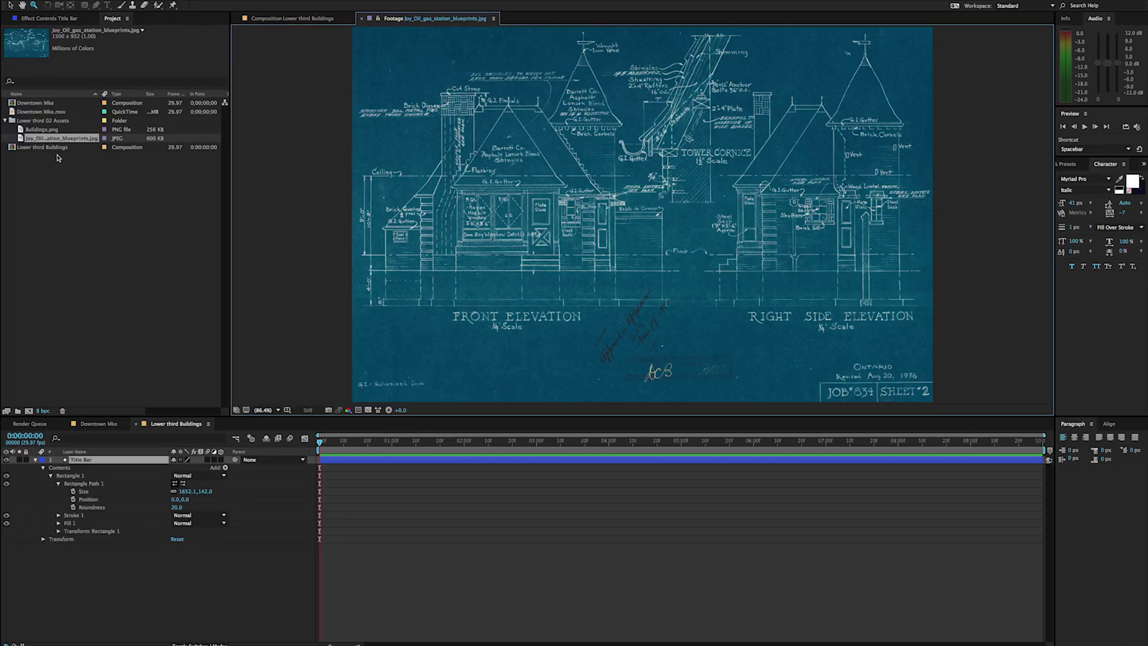
drag(39, 141, 84, 558)
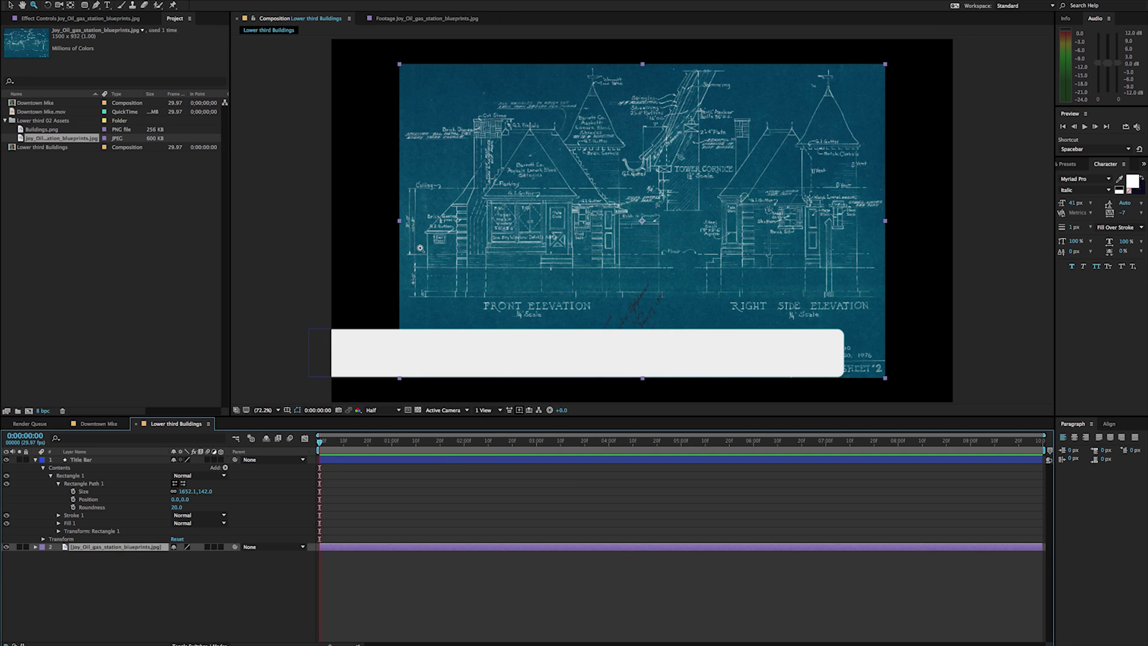
- Enlarge the blueprint image and shift it to fill the frame
drag(425, 233, 791, 197)
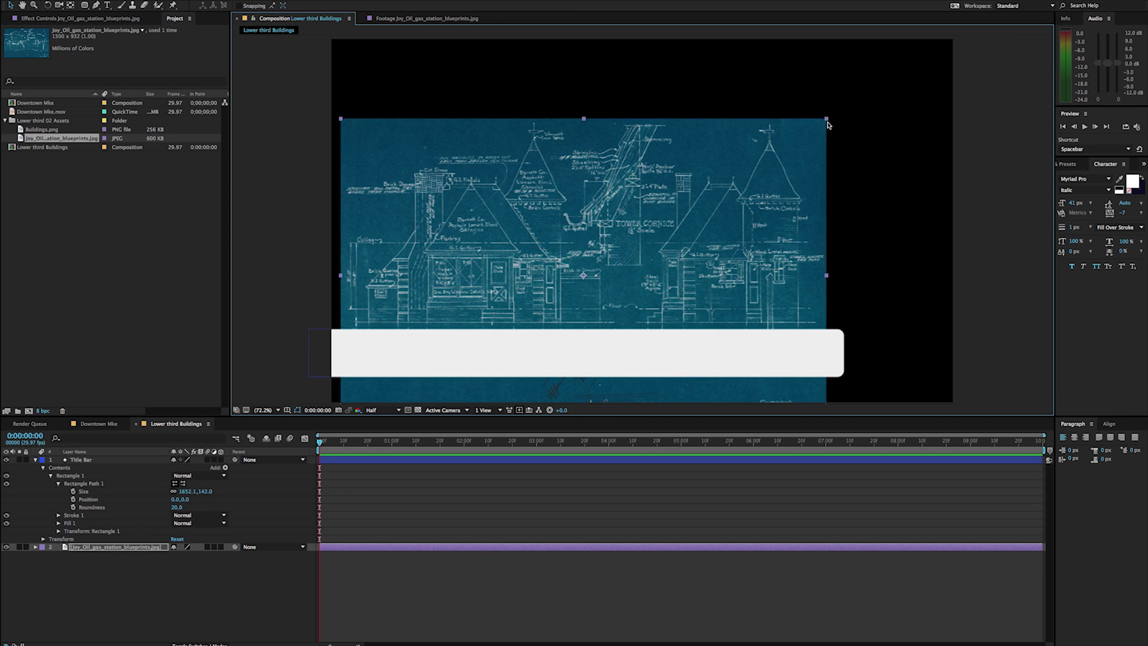
click(836, 121)
drag(827, 120, 957, 48)
drag(524, 198, 508, 245)
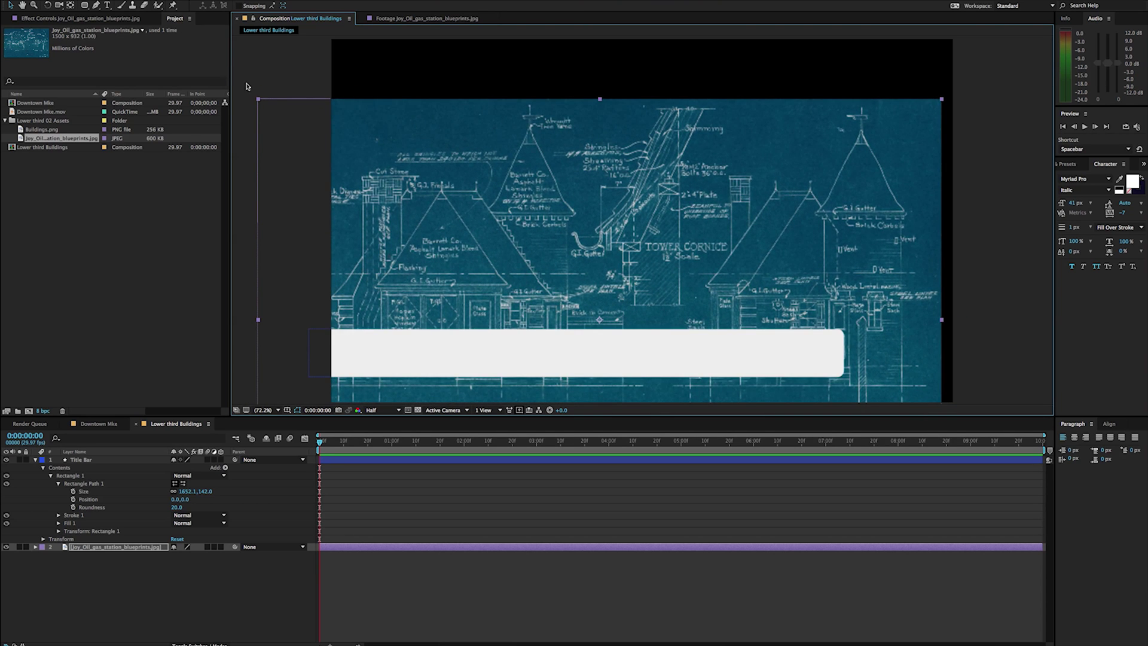
- Tilt the blueprint counter-clockwise, move it down-right, and collapse the Title Bar layer
key(w)
drag(258, 107, 232, 174)
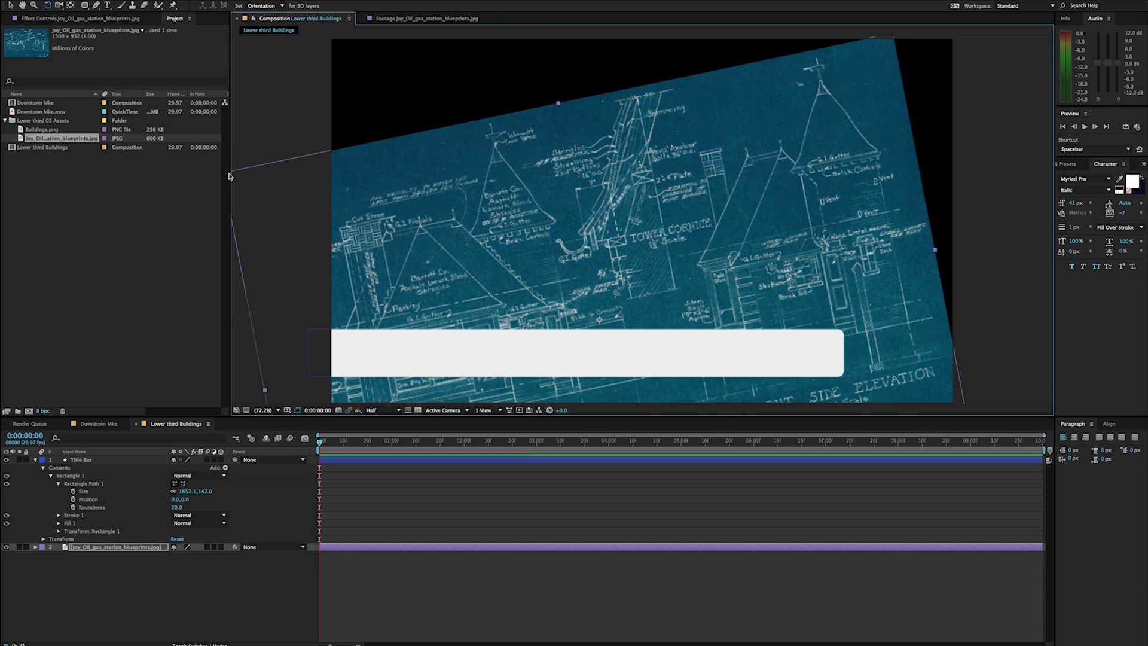
key(v)
drag(510, 193, 523, 283)
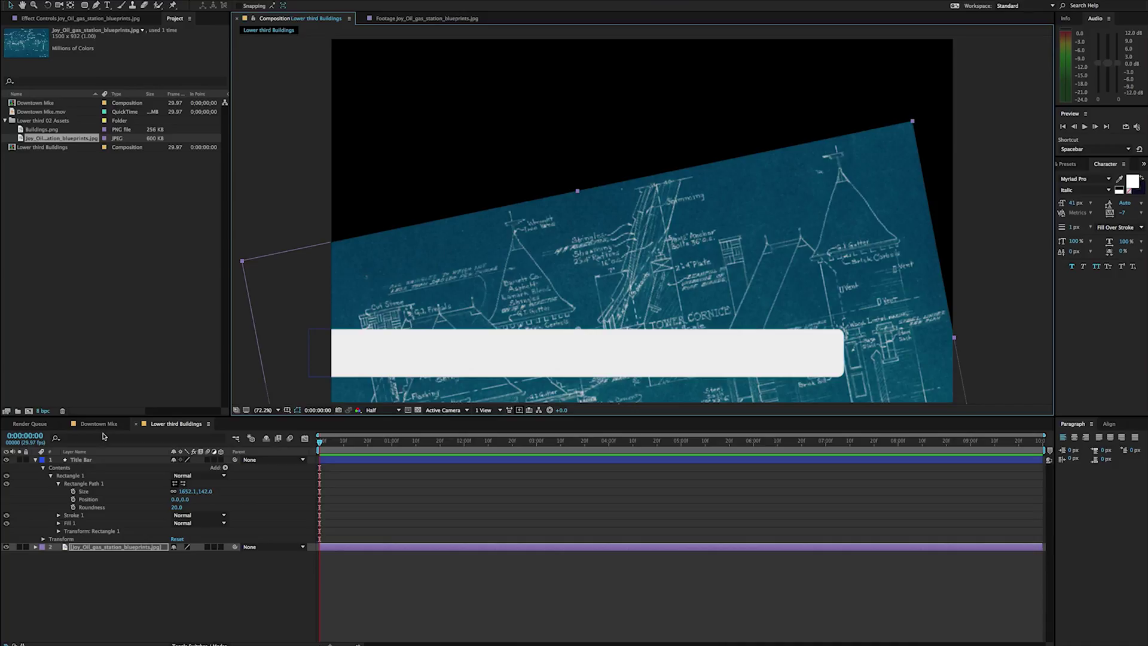
click(75, 460)
click(36, 460)
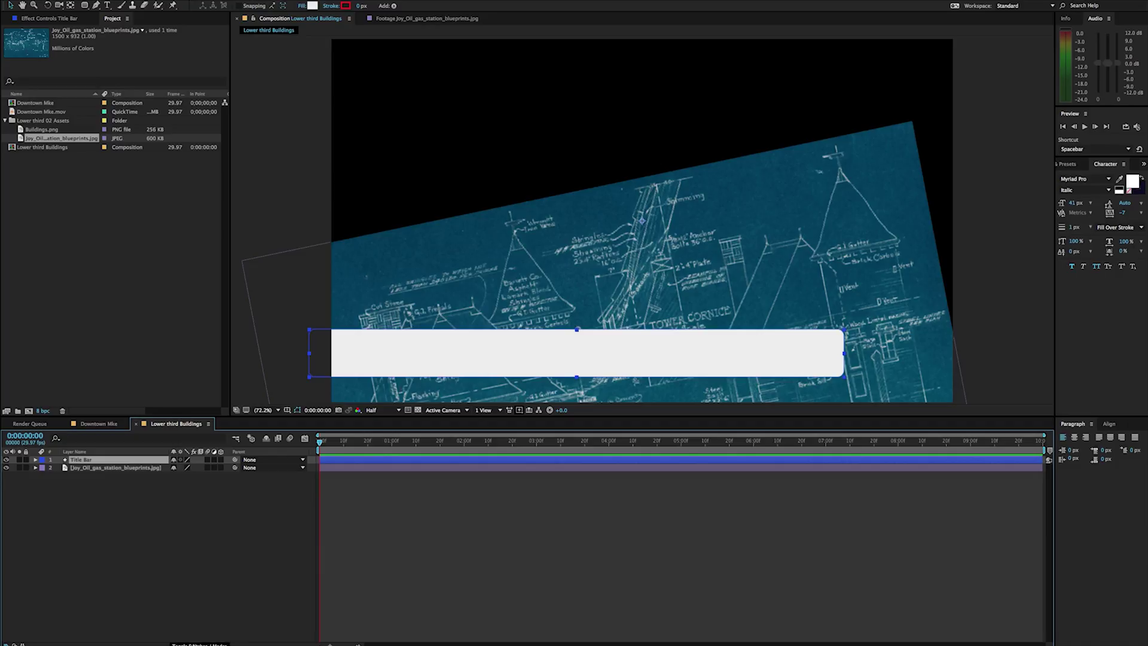
- Set the blueprint's track matte to Luma Matte "Title Bar" and slide the texture within it
click(200, 644)
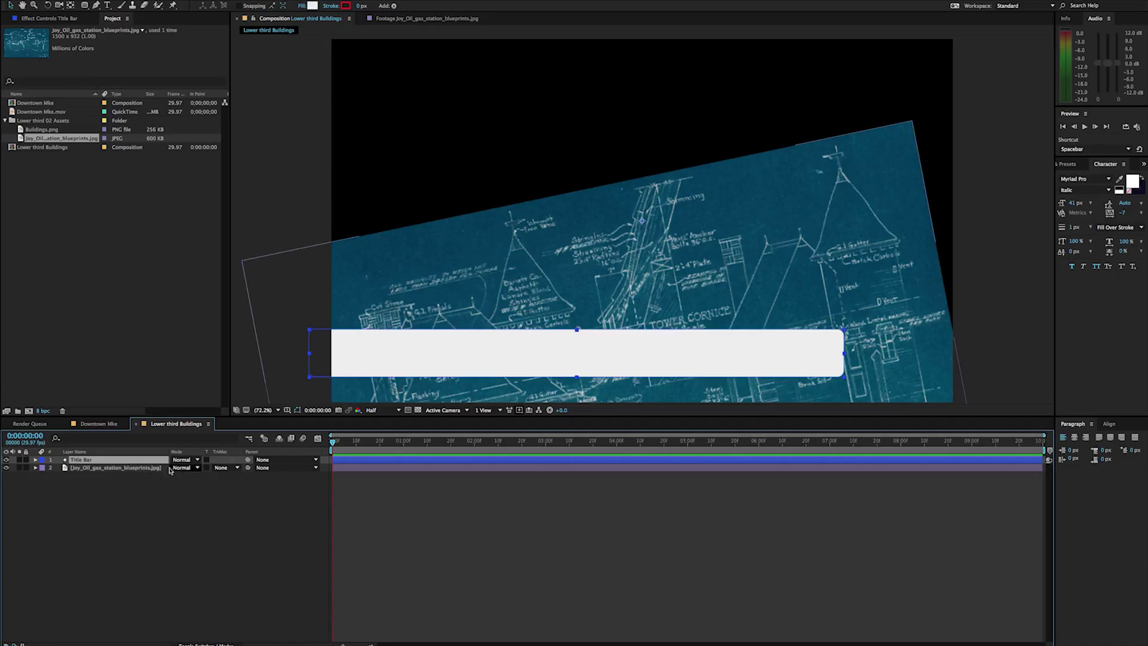
click(225, 468)
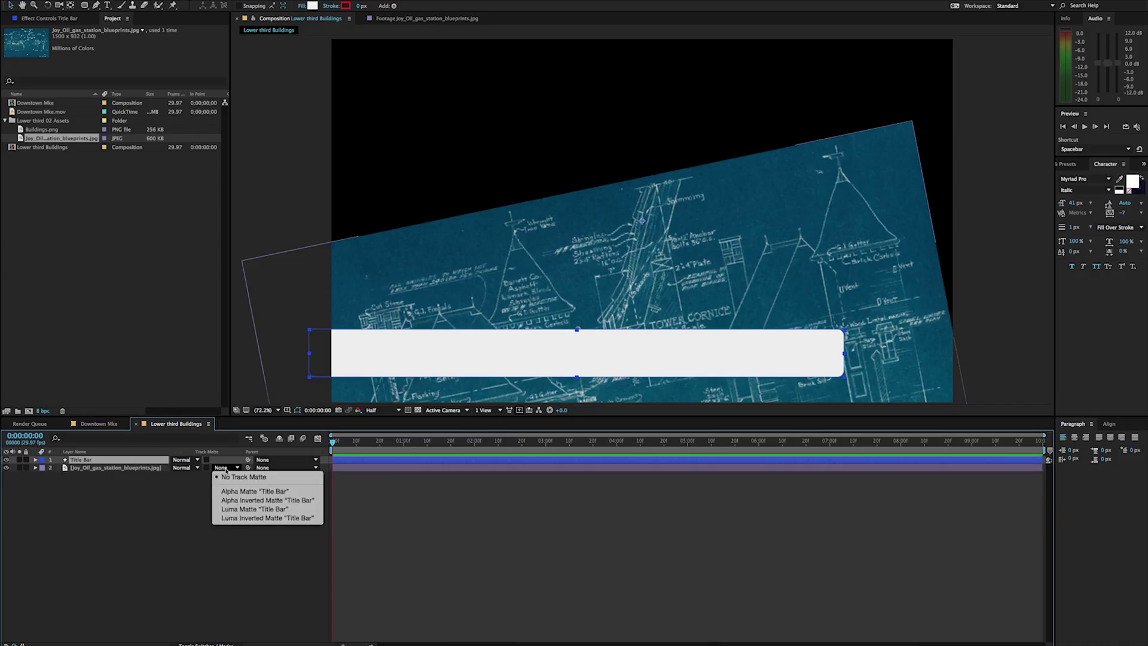
click(249, 510)
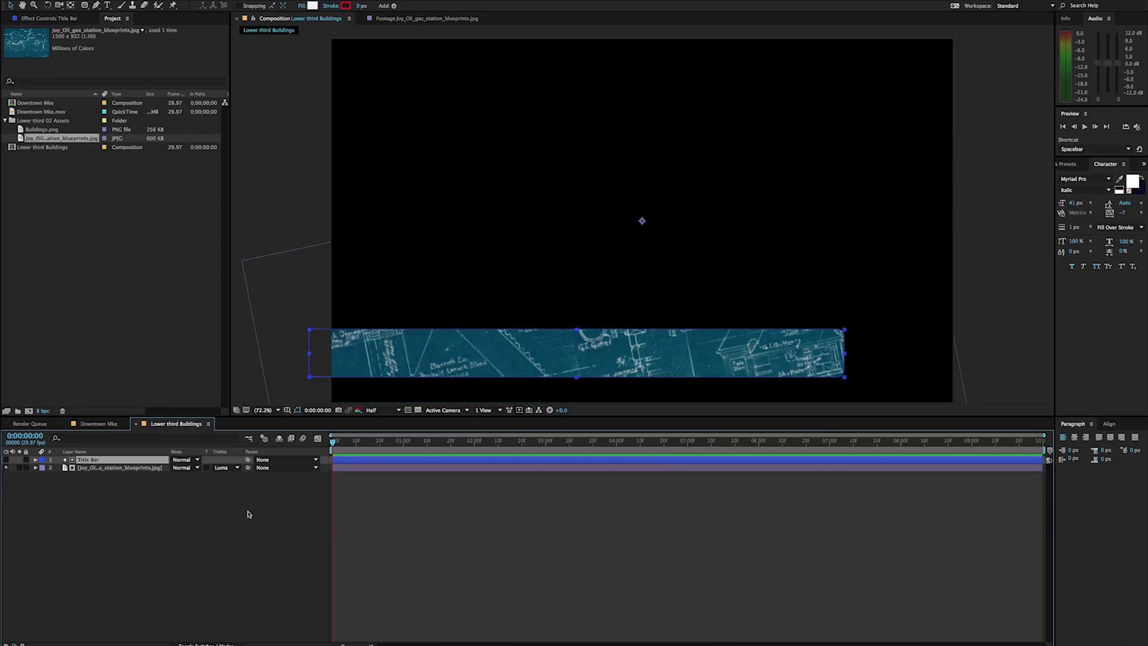
click(226, 467)
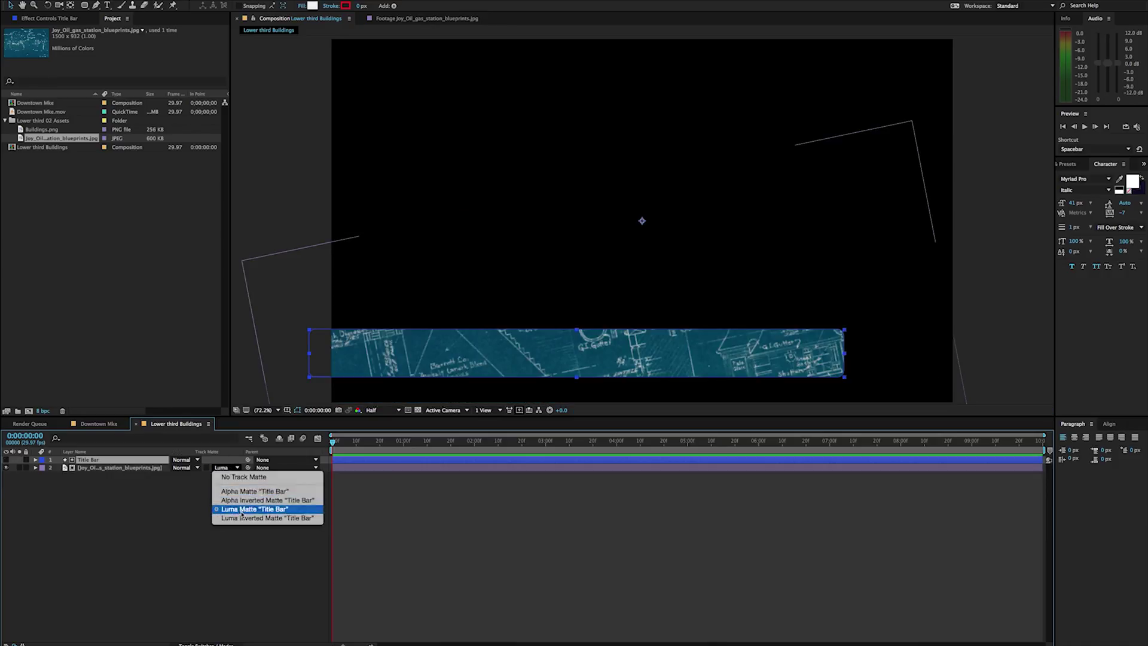
click(81, 464)
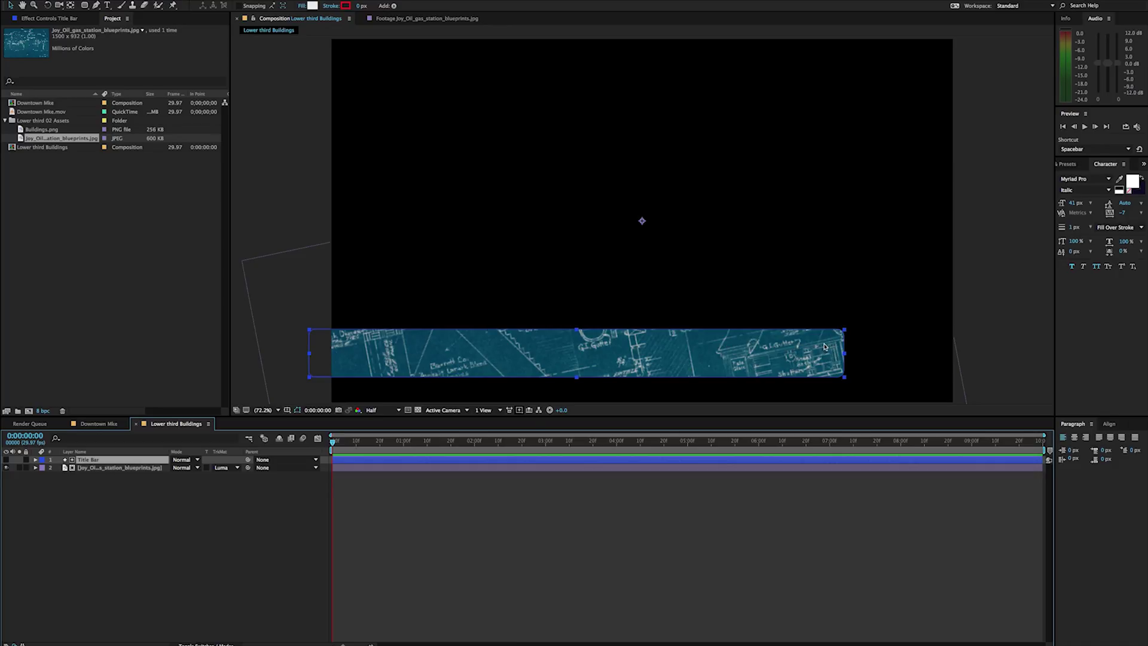
click(95, 468)
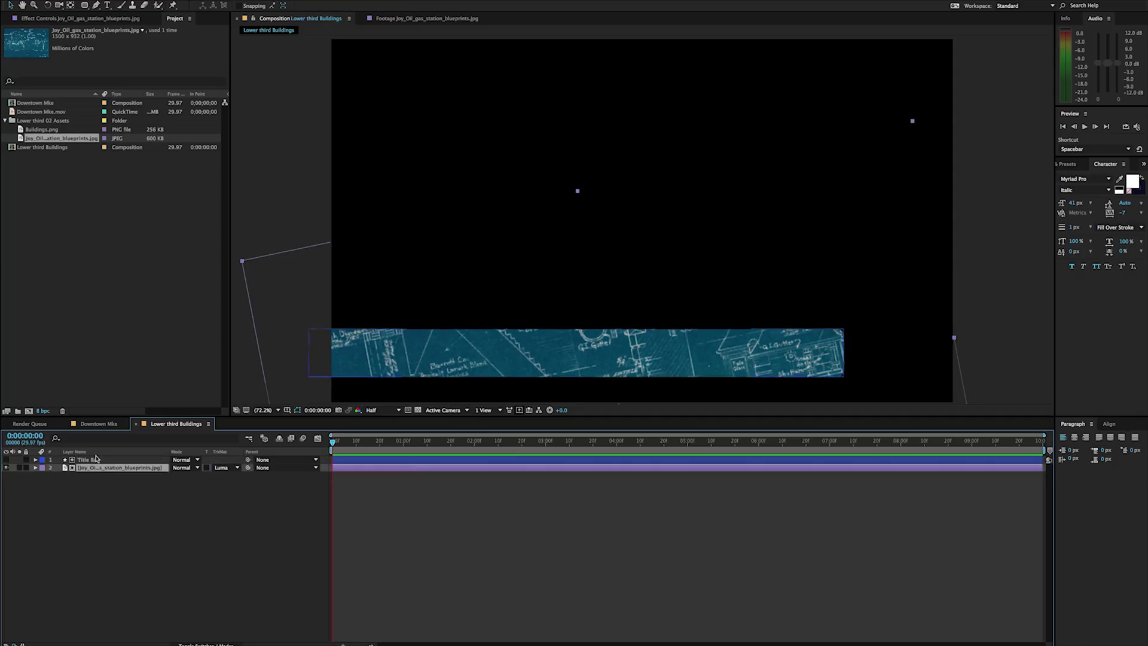
drag(276, 359, 315, 330)
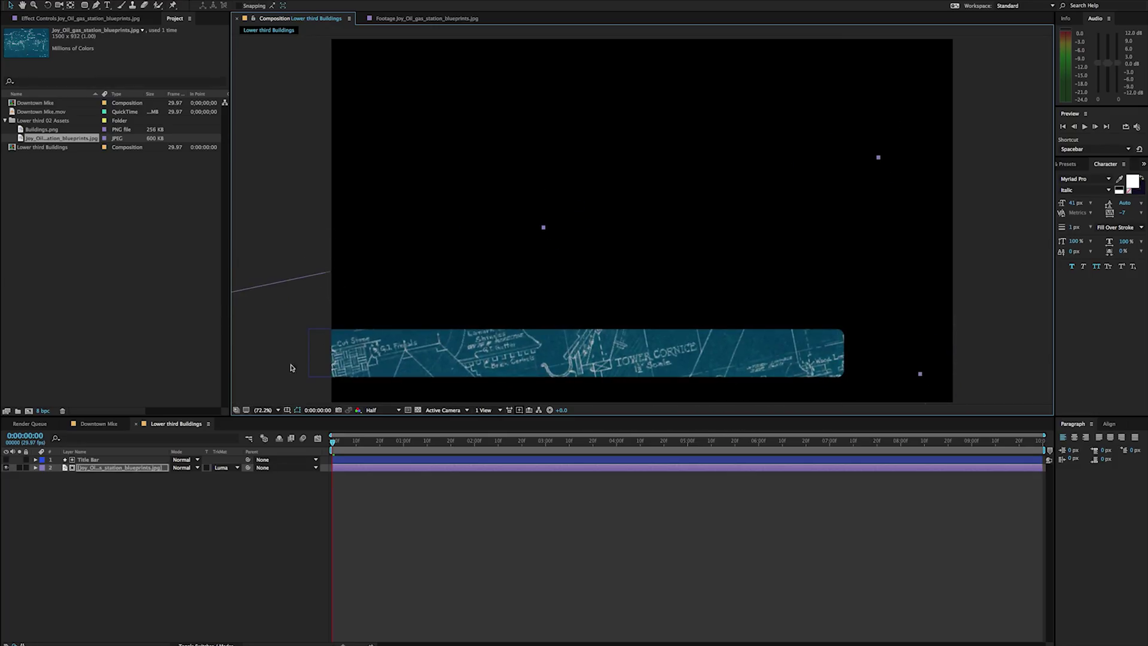
- Turn on the transparency grid and reposition and re-tilt the blueprint inside the bar
click(417, 410)
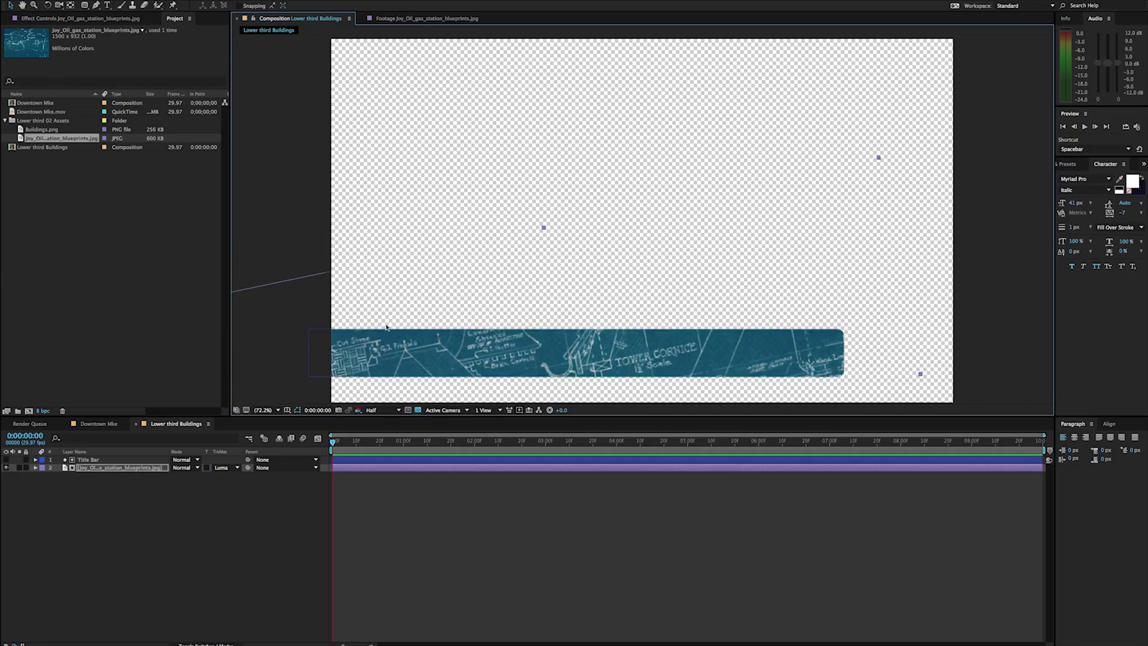
drag(303, 330, 396, 194)
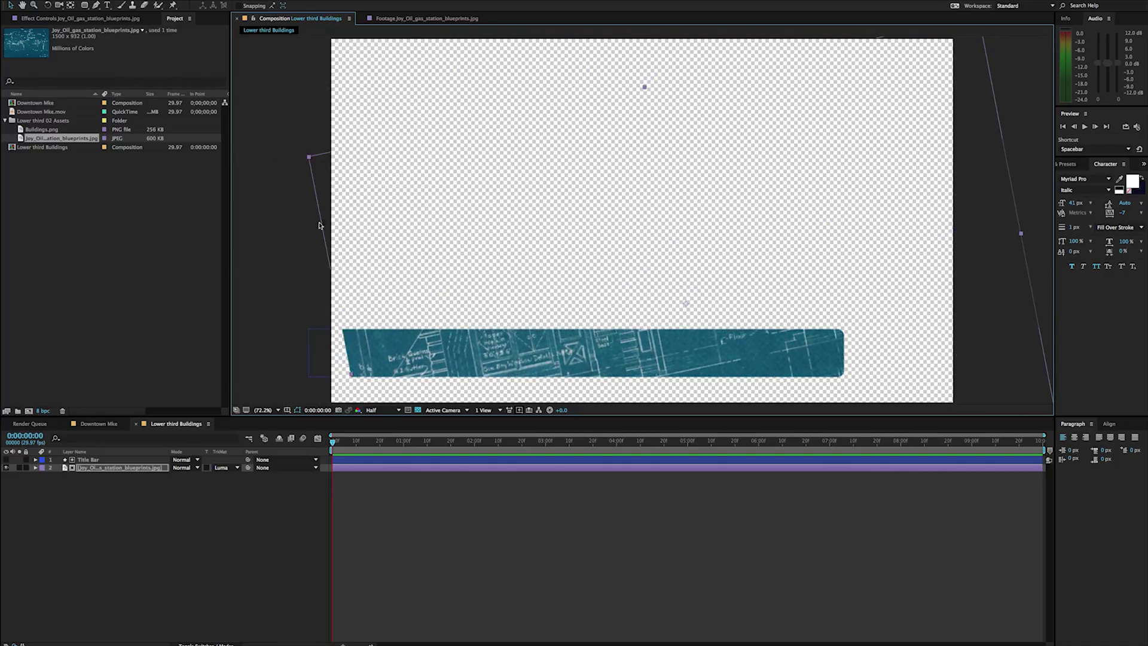
drag(611, 350, 530, 385)
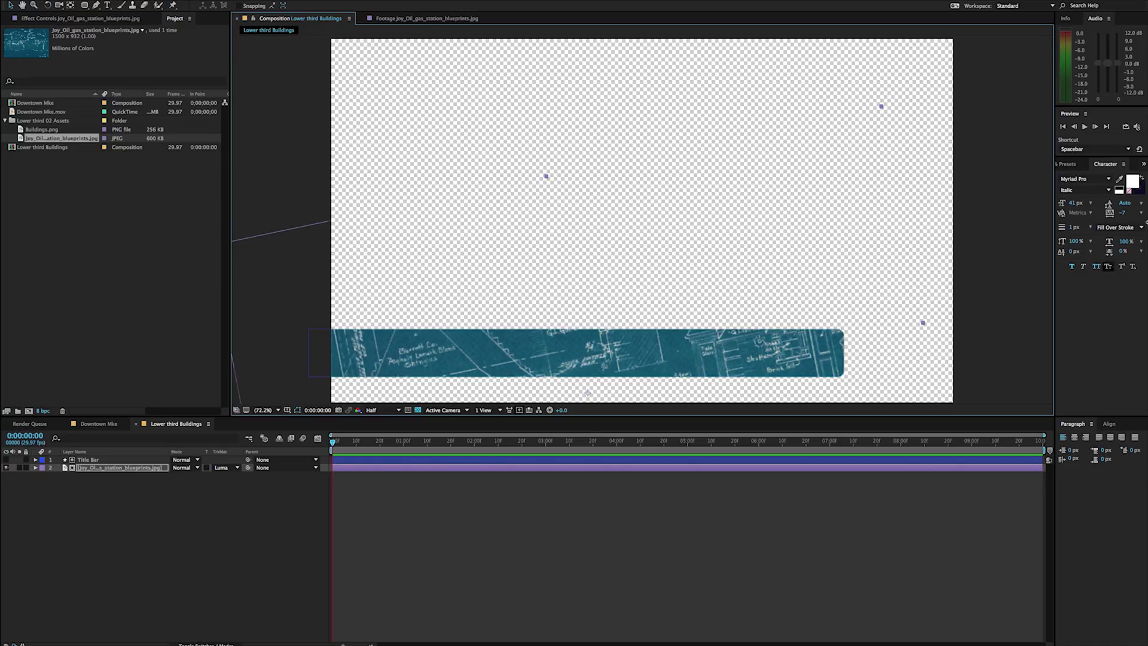
click(1089, 167)
click(1092, 177)
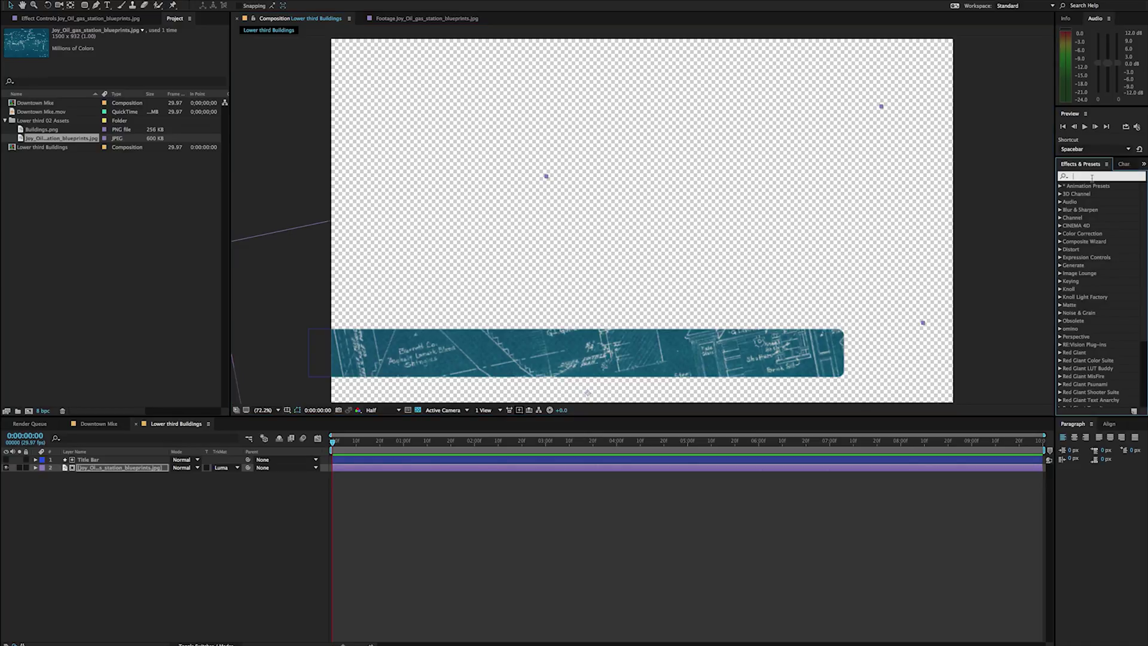
- Apply Curves to the blueprint and raise the Blue channel curve to tint the bar
text(curbes)
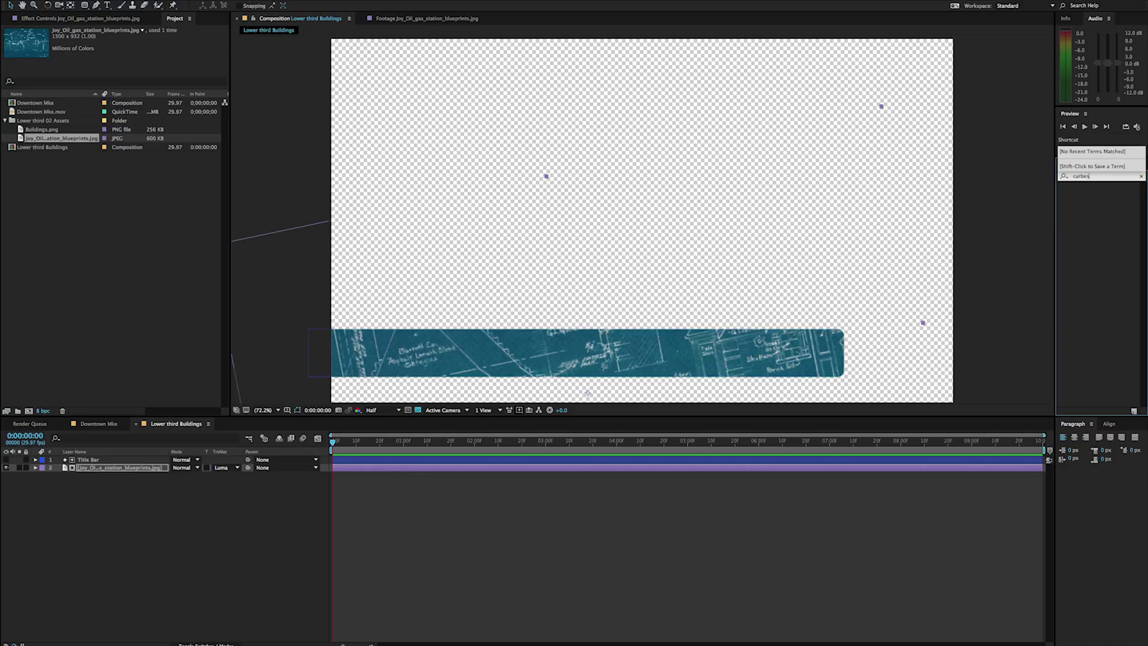
key(BackSpace)
key(BackSpace)
key(BackSpace)
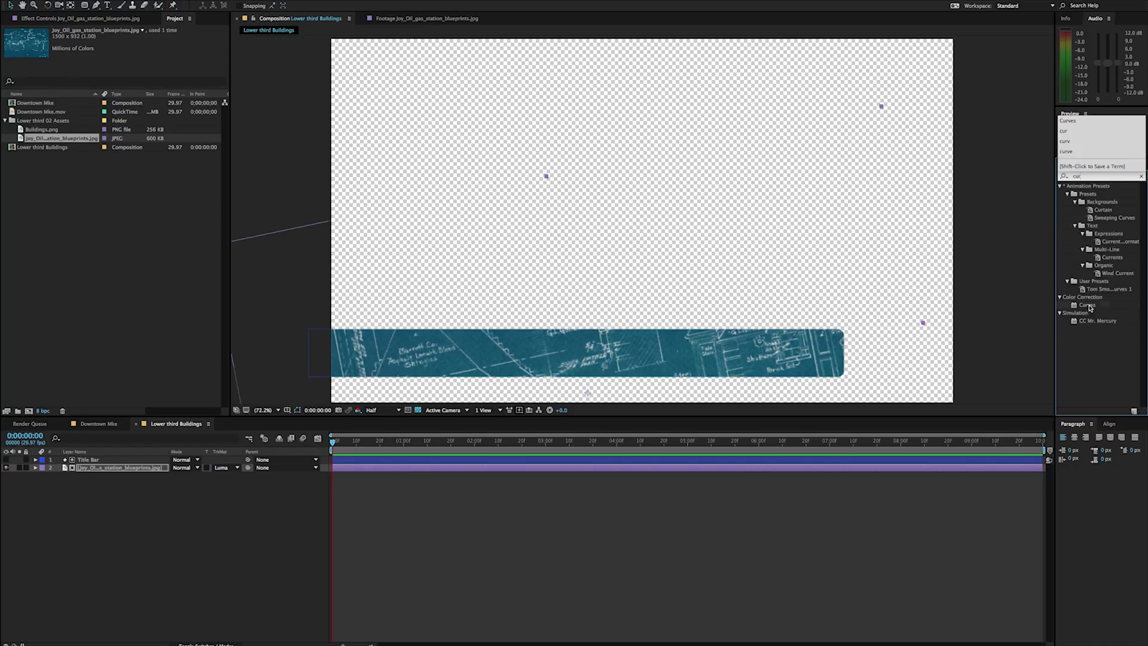
double_click(1088, 306)
drag(79, 132, 80, 138)
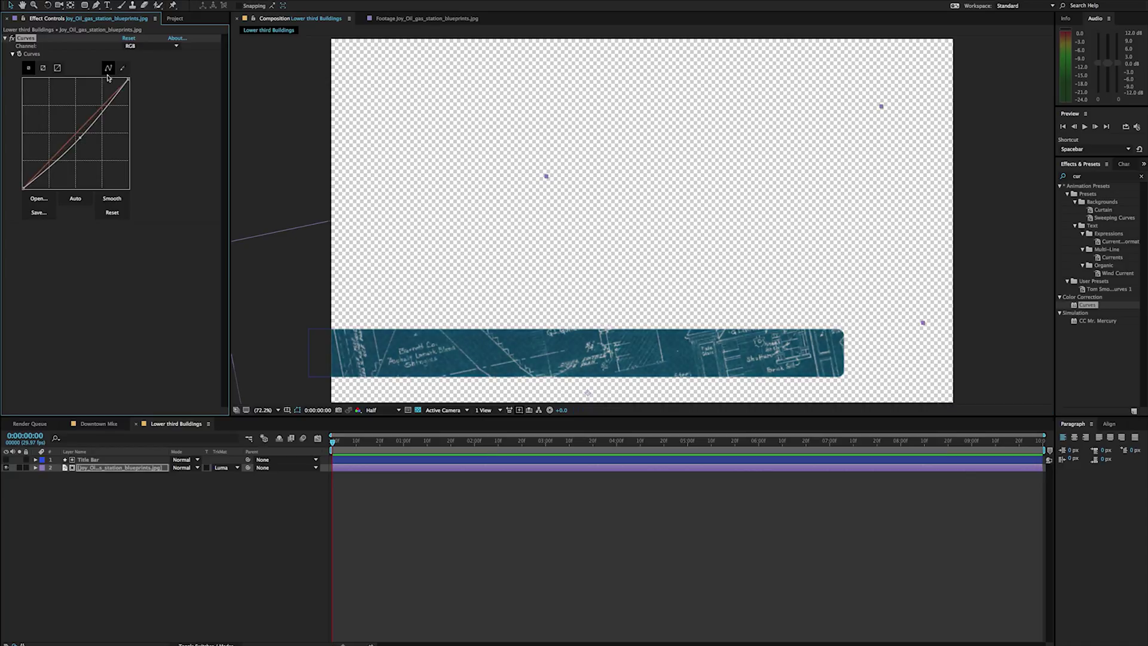
click(153, 46)
click(140, 82)
drag(83, 116, 75, 113)
text(blur)
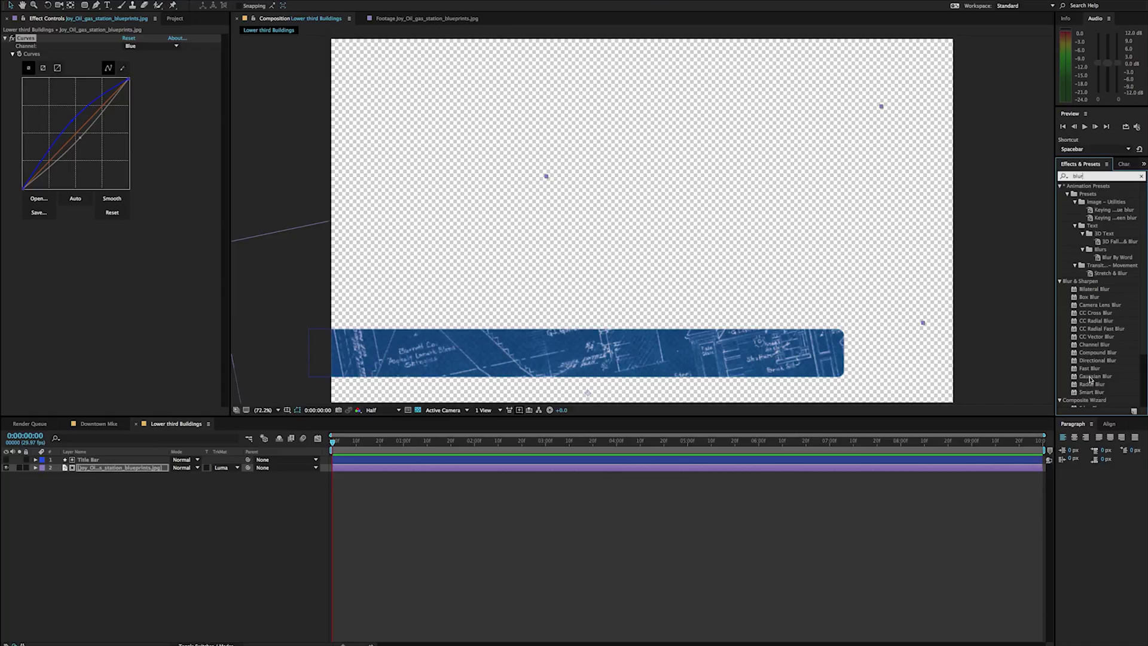
- Apply Fast Blur to the blueprint layer and settle its Blurriness at 7.0
scroll(1089, 379, down, 2)
drag(1091, 357, 48, 212)
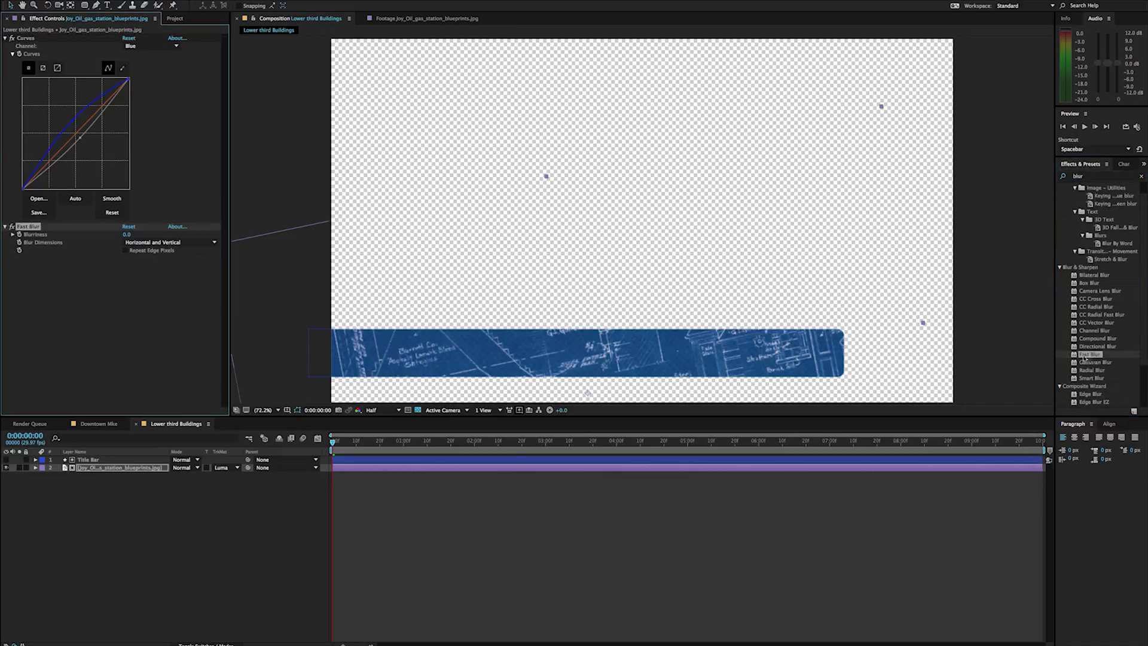
drag(126, 234, 129, 234)
click(128, 235)
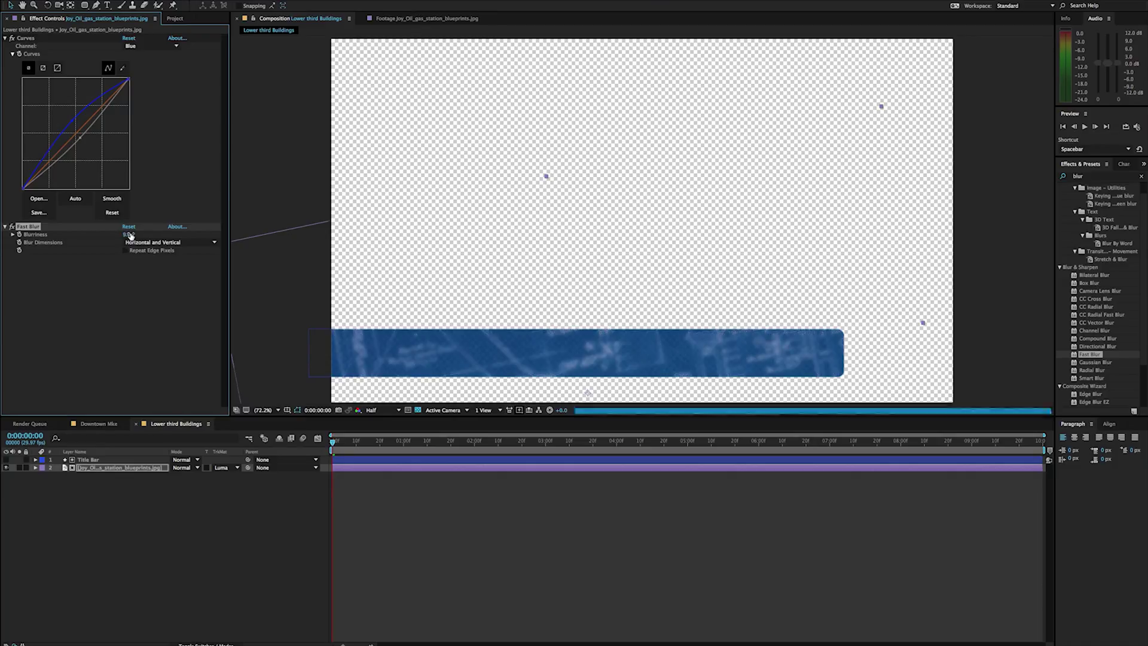
drag(128, 235, 129, 234)
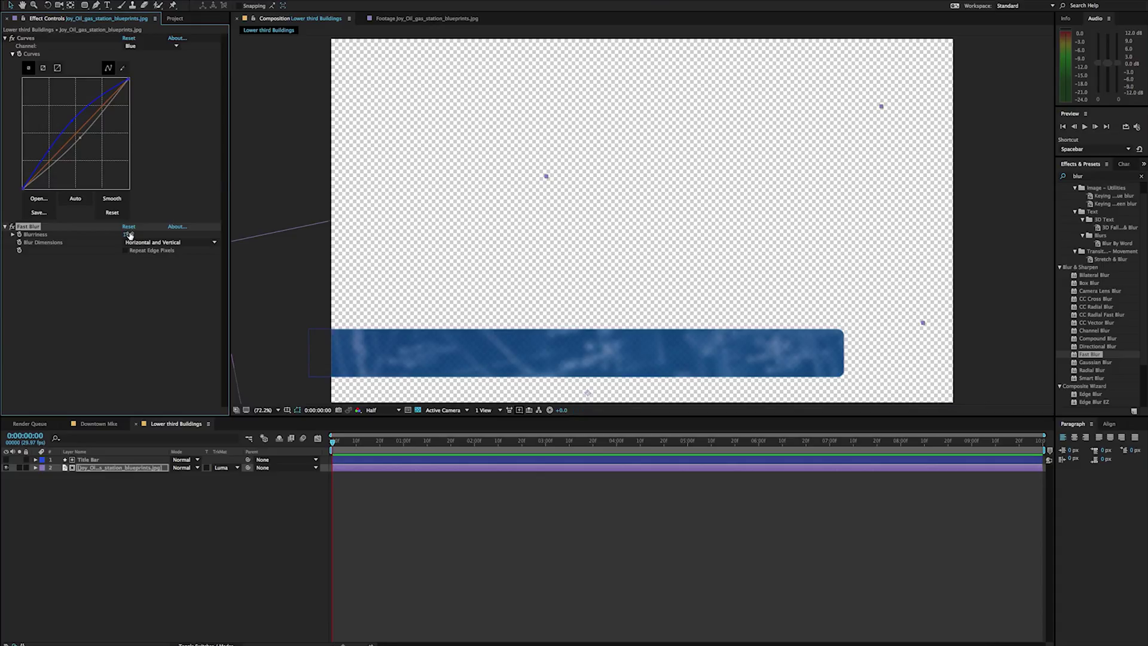
drag(258, 285, 202, 174)
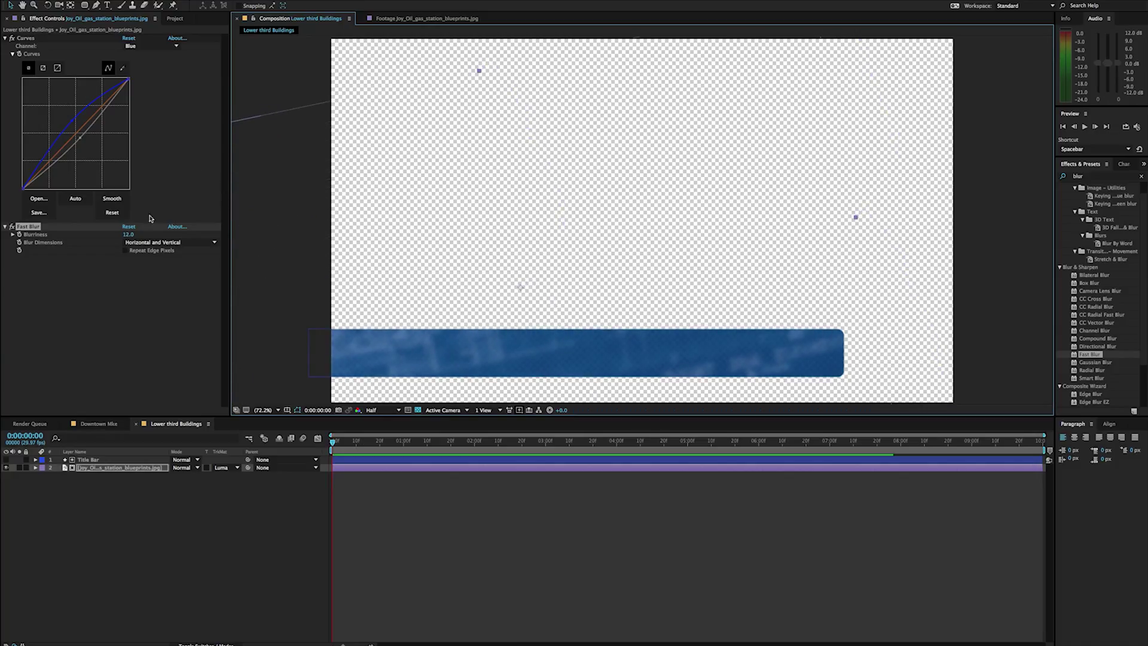
drag(128, 236, 127, 237)
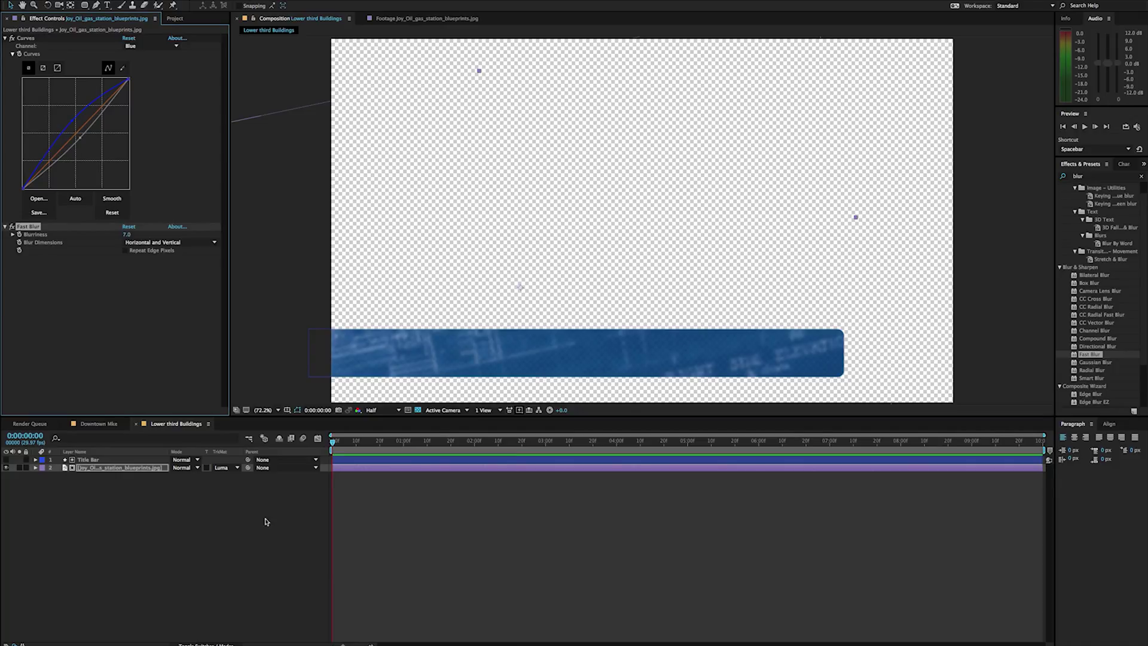
click(89, 460)
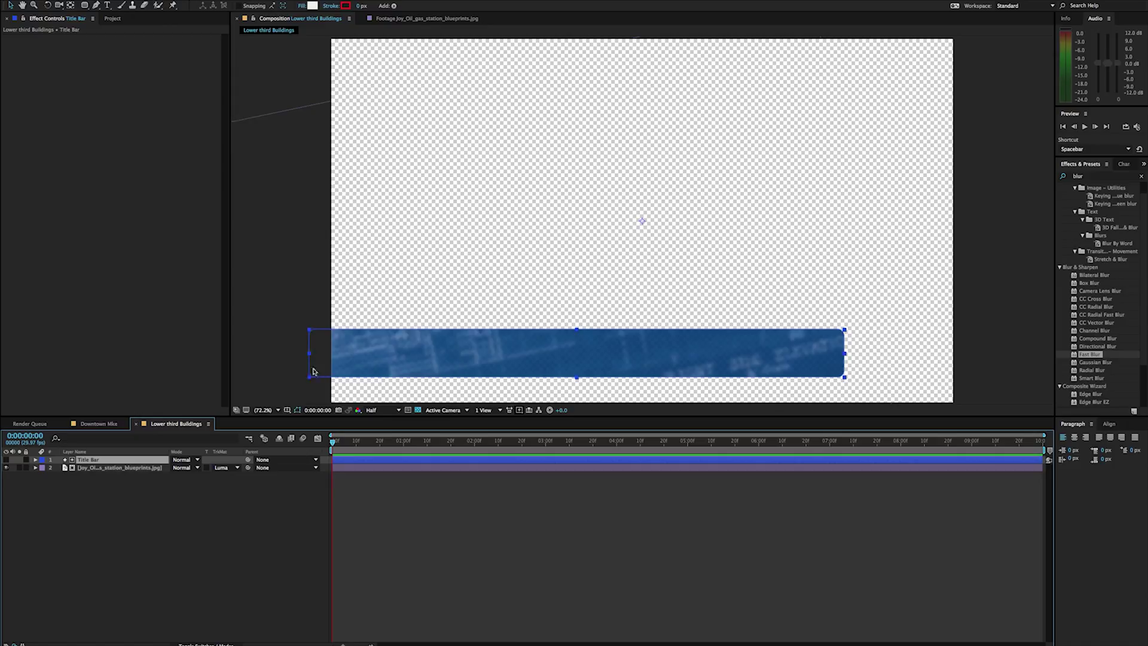
- Duplicate the Title Bar layer, make the copy visible, and rename it Title Outline
click(84, 486)
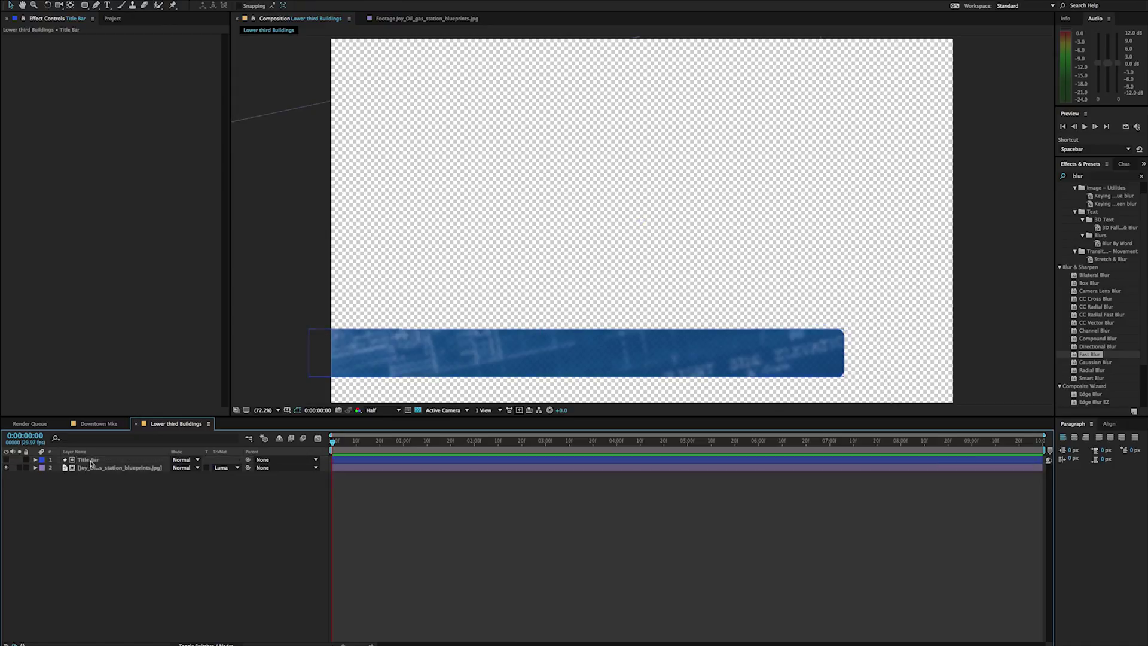
click(90, 461)
key(ctrl+d)
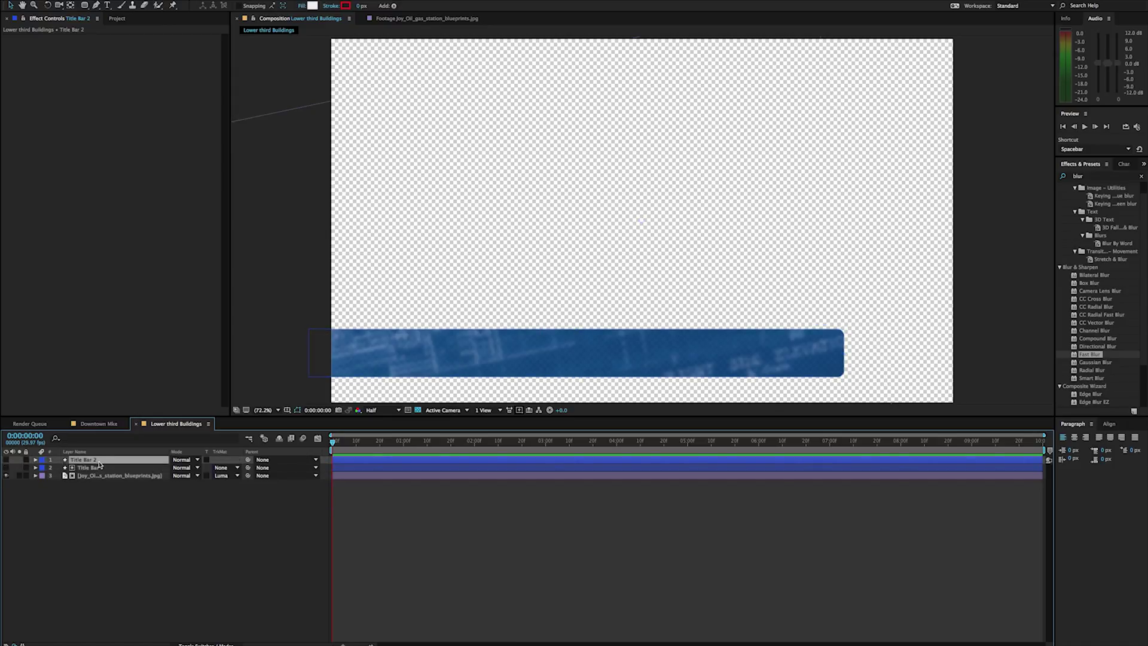
click(7, 459)
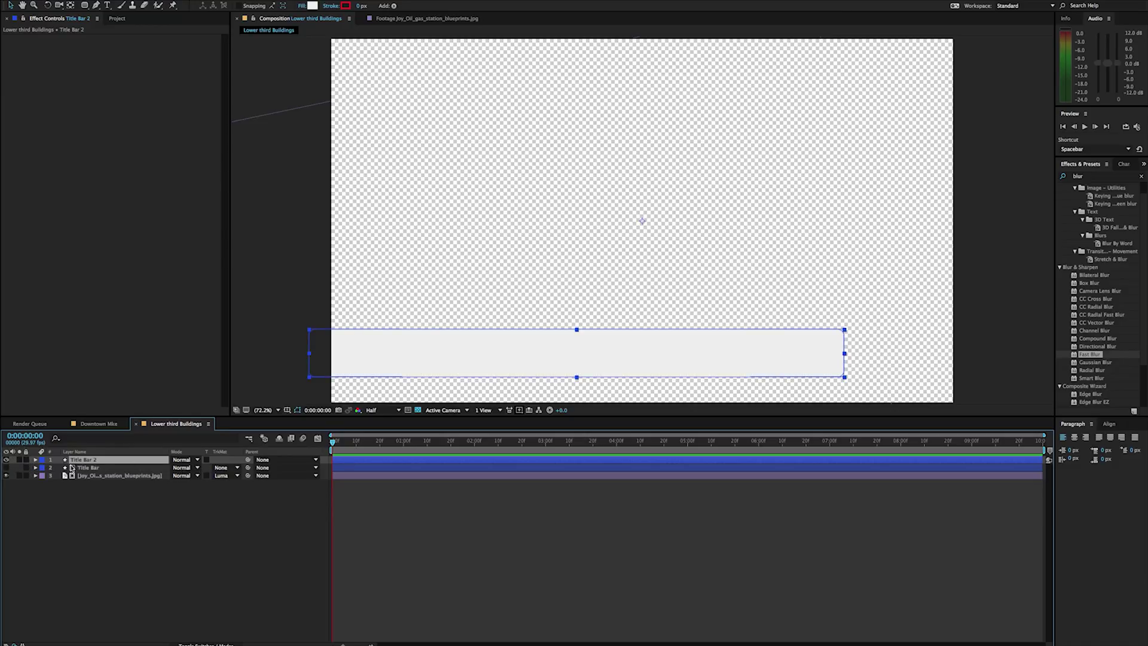
click(7, 459)
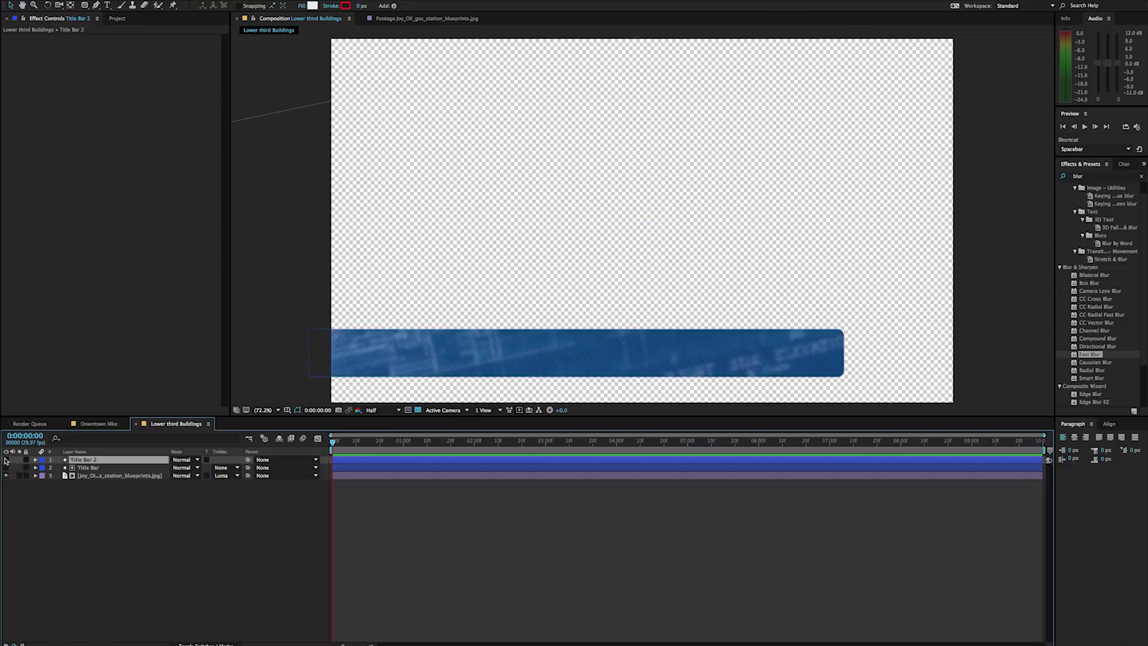
click(6, 459)
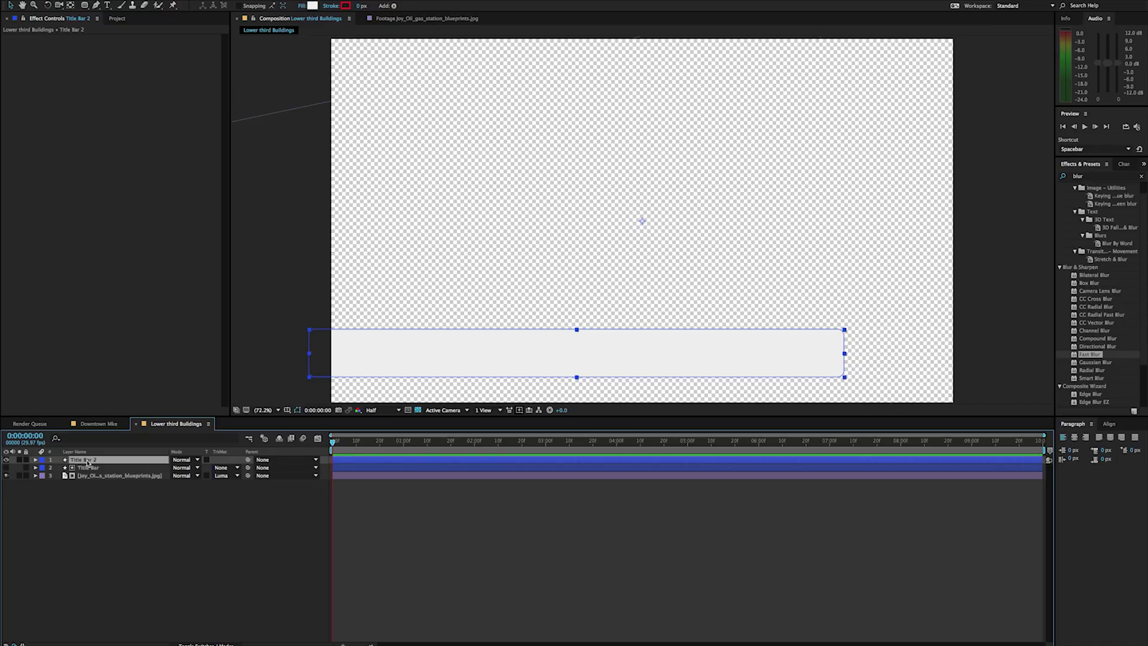
key(Return)
text(Title)
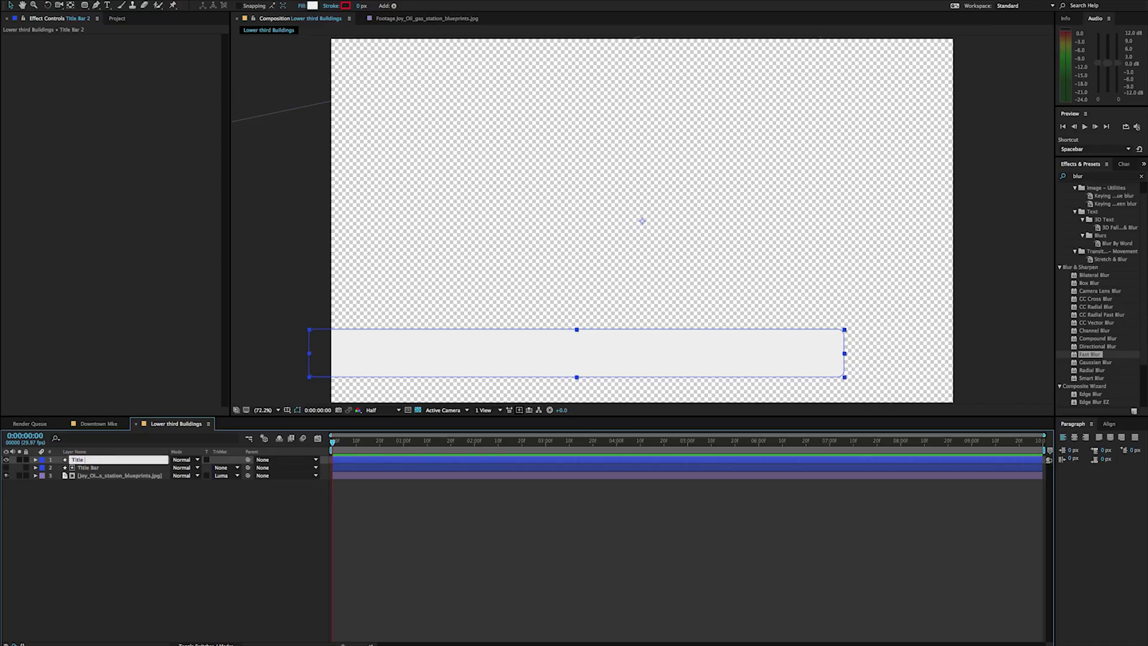
key(Return)
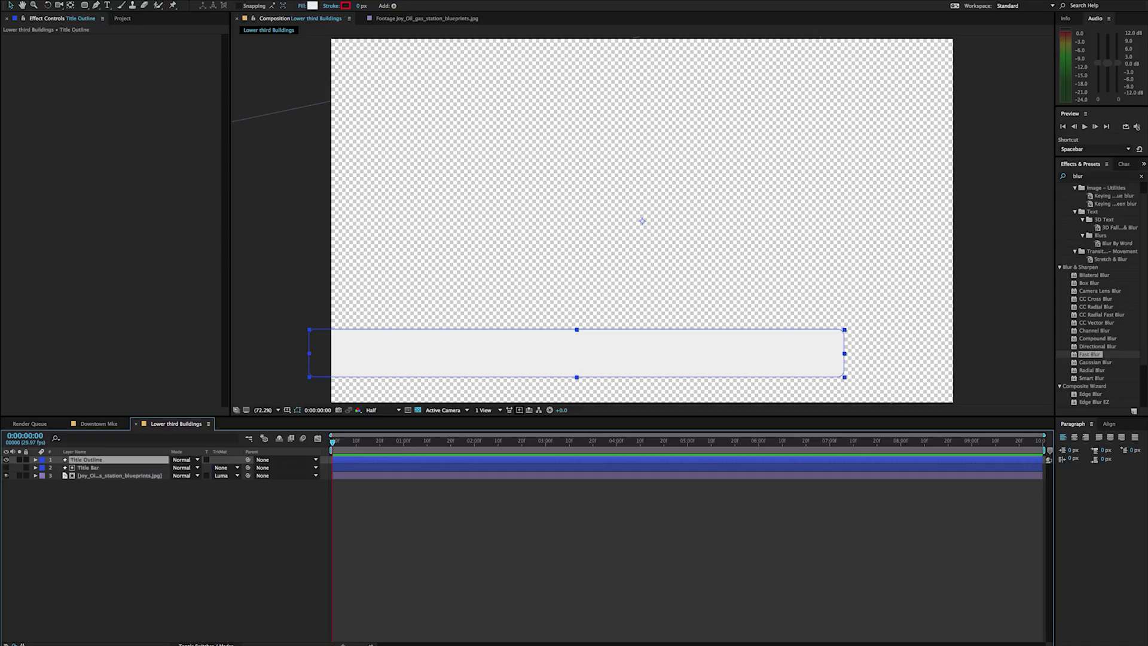
- Remove the outline shape's fill and give its stroke a neutral grey colour
click(301, 6)
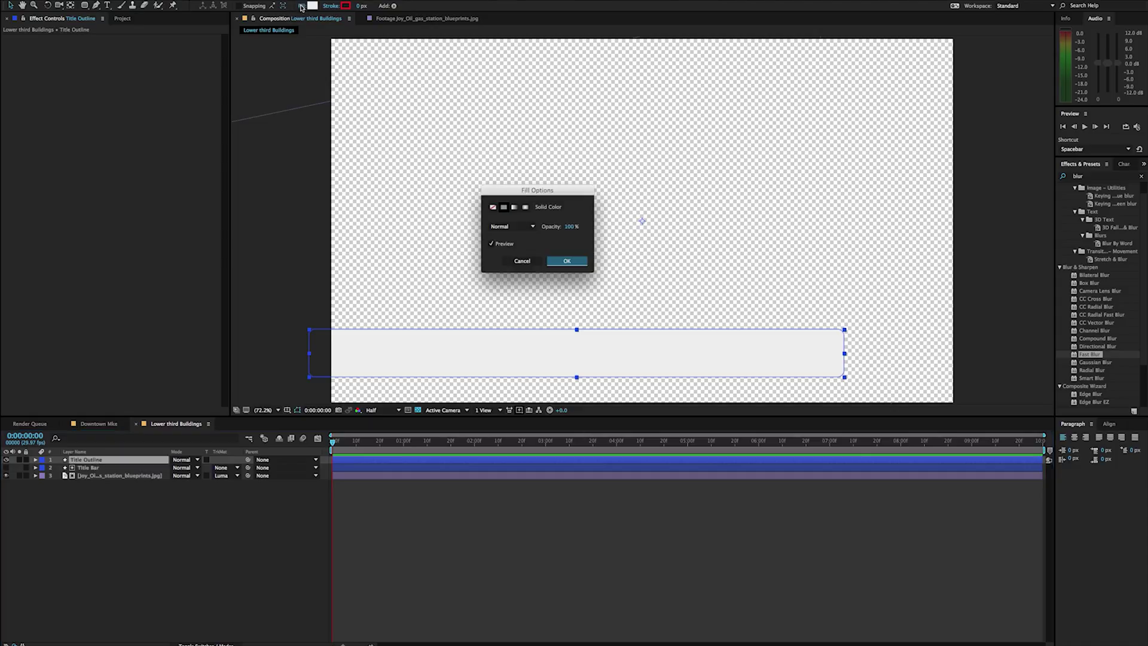
click(492, 207)
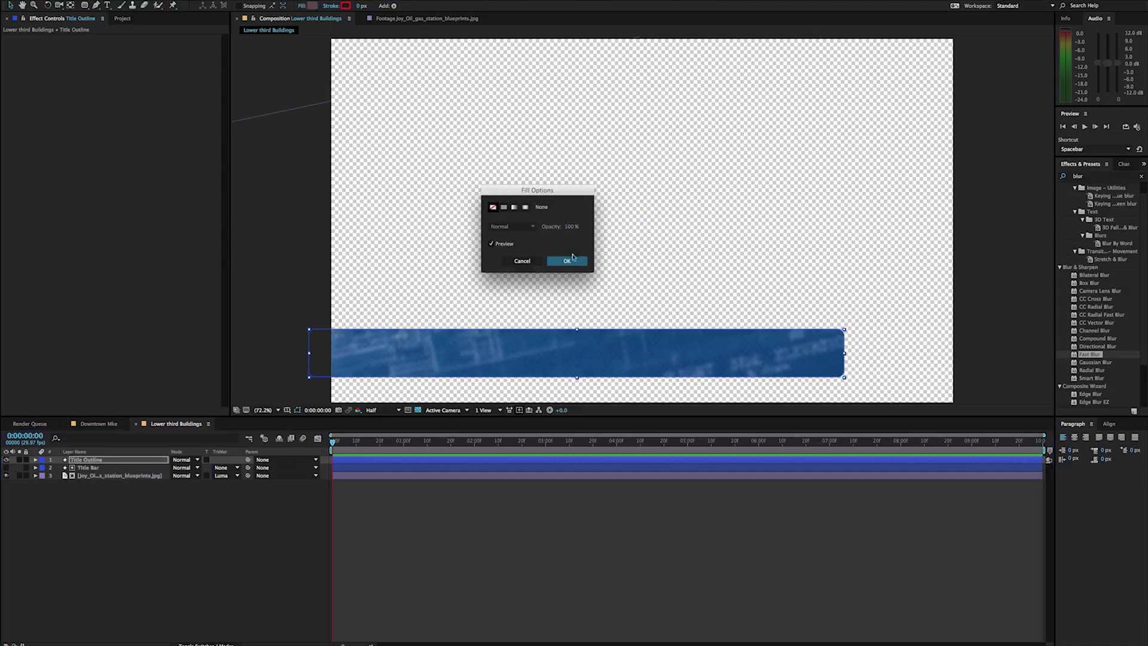
click(566, 260)
click(346, 6)
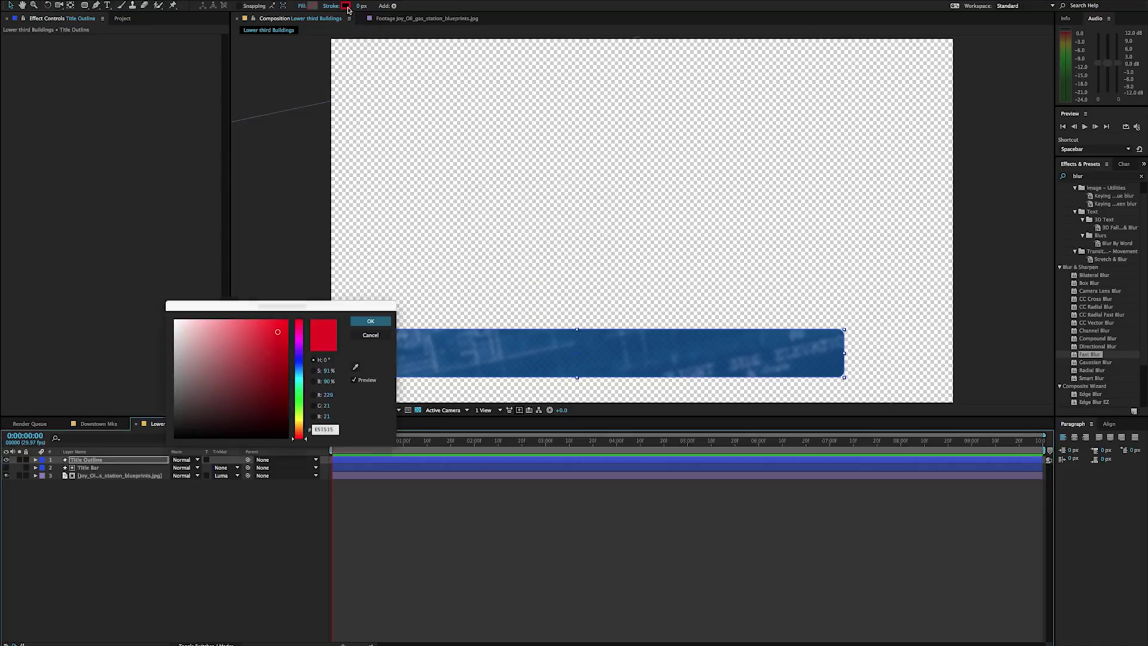
drag(178, 382, 173, 366)
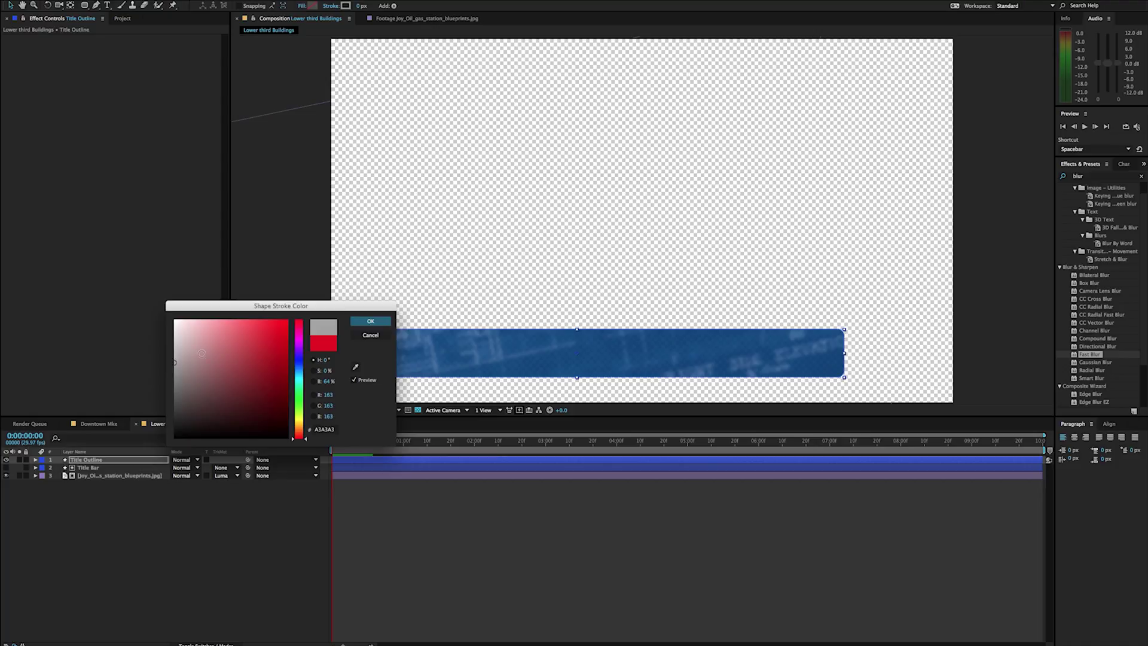
click(372, 321)
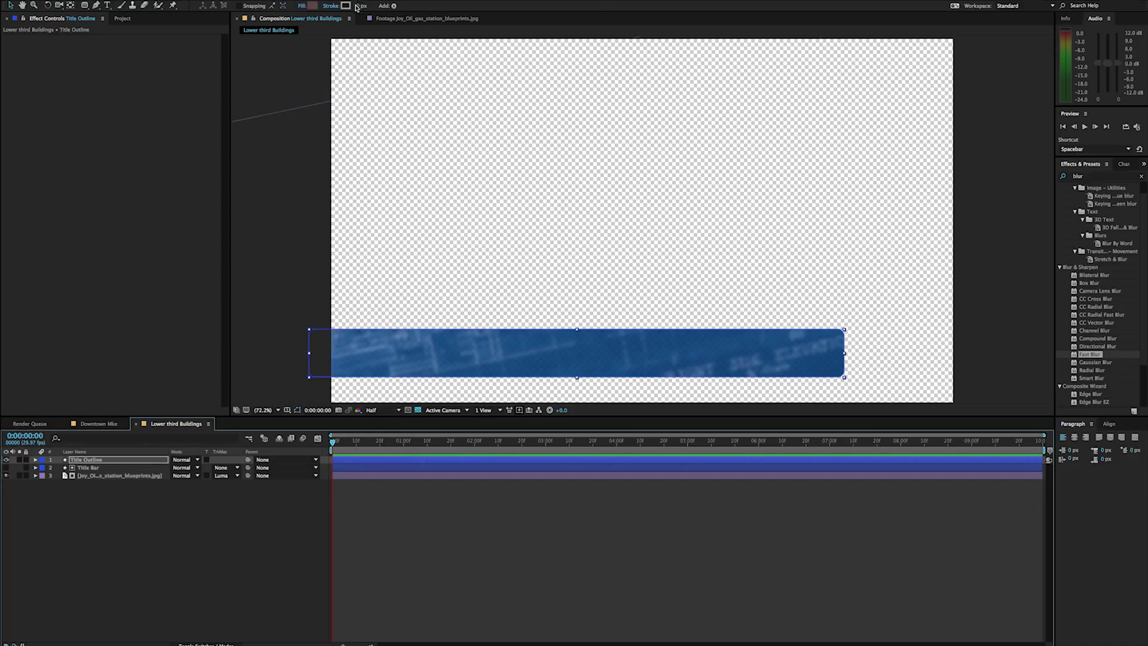
- Set the outline stroke width to 5 px and view the composition over black
click(360, 6)
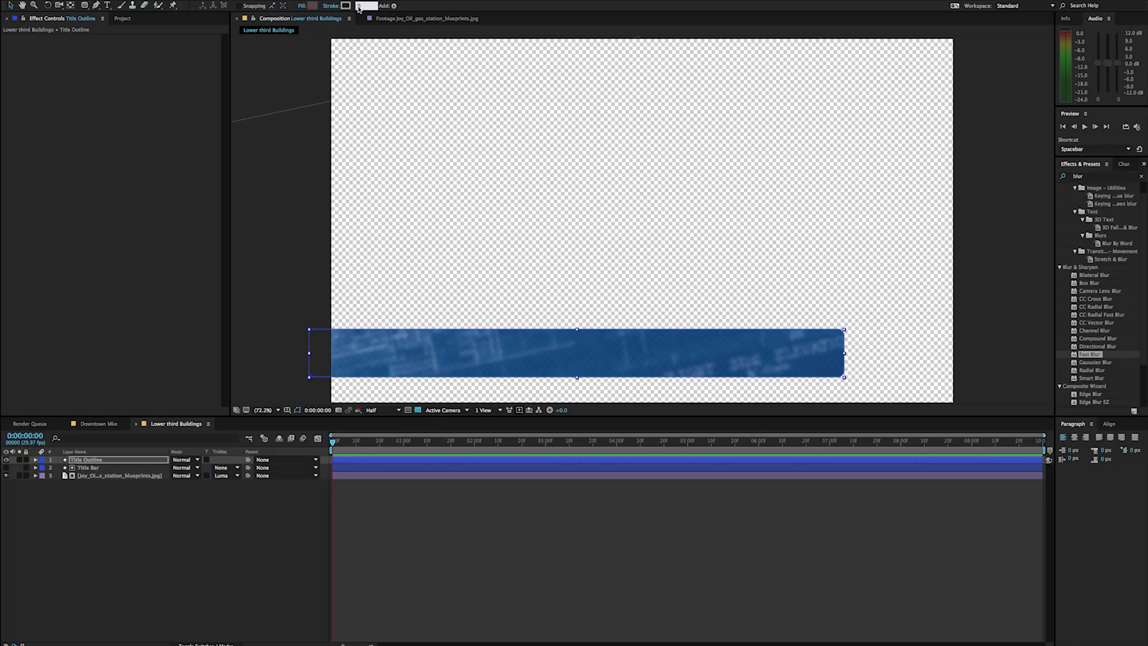
text(3)
key(Return)
click(360, 6)
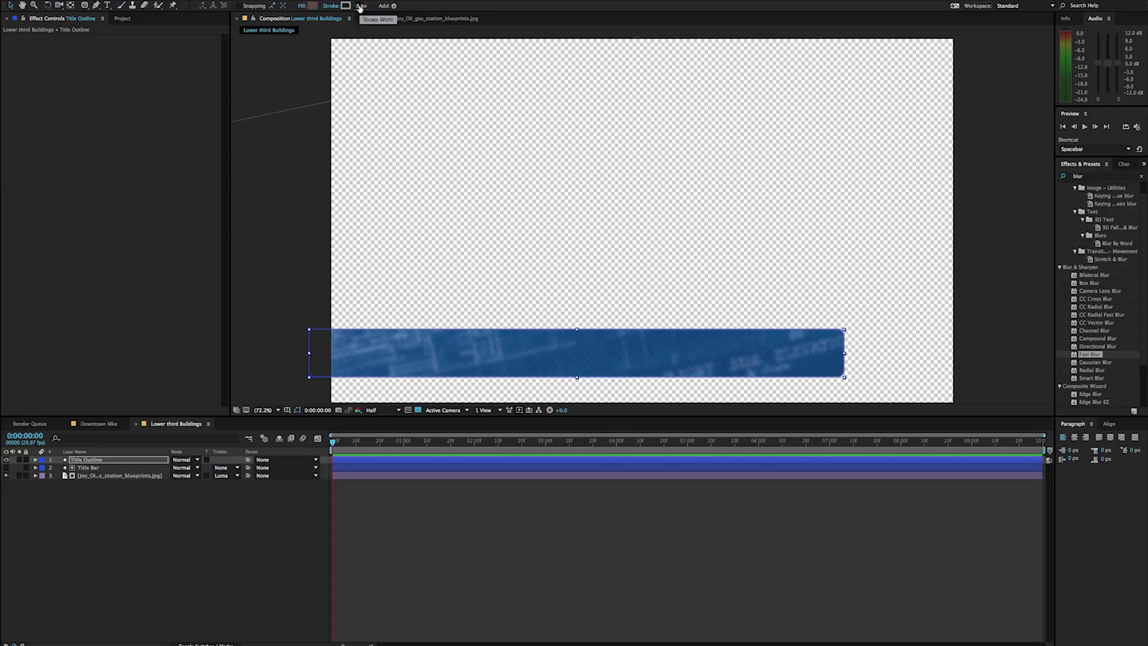
text(5)
key(Return)
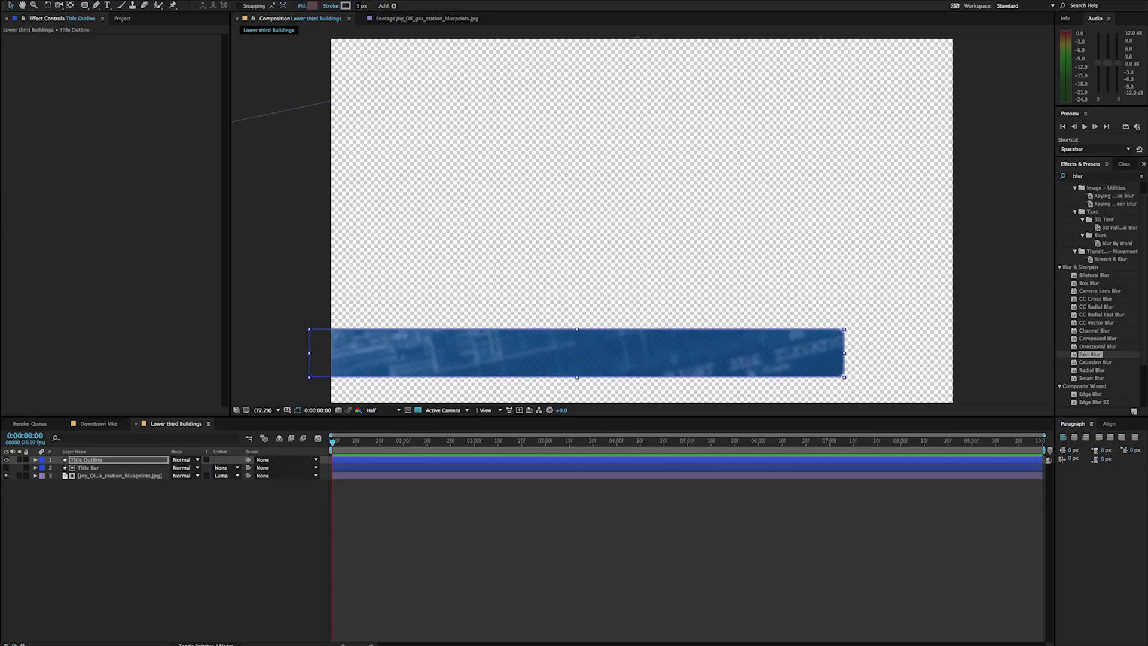
click(275, 293)
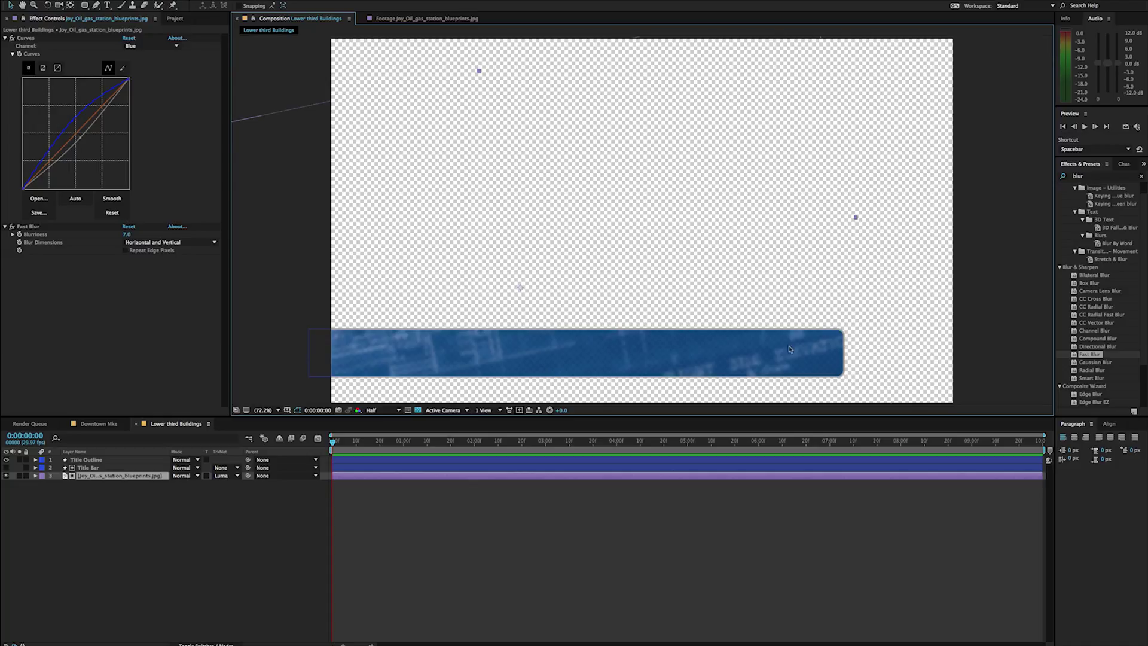
click(408, 411)
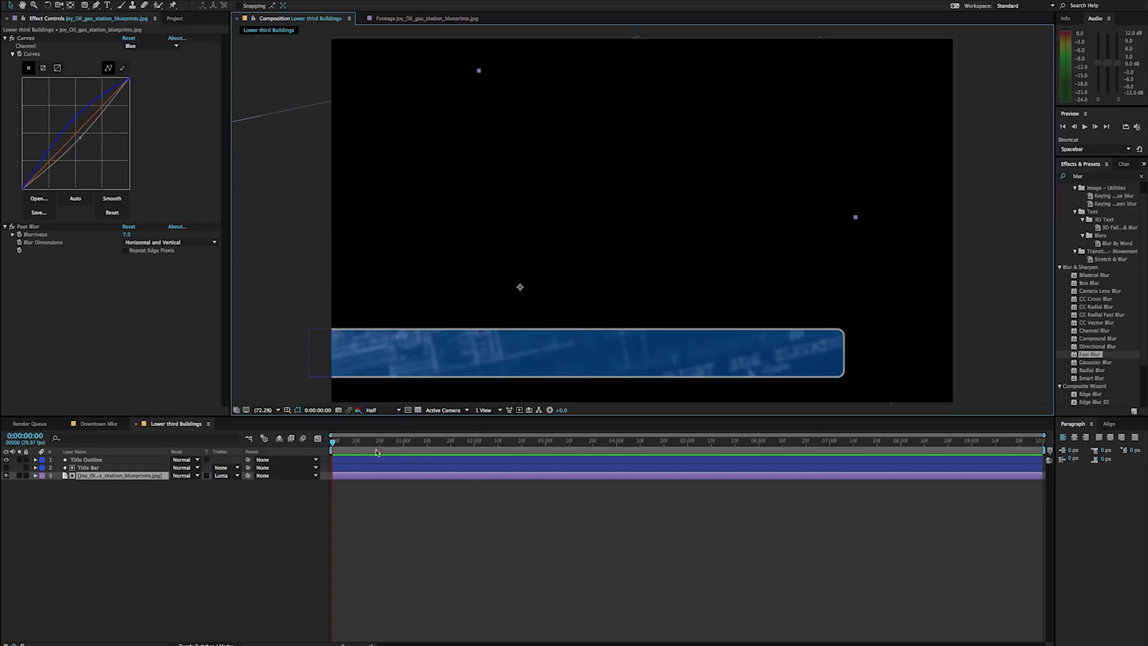
- Brighten the Title Outline stroke to an 83% light grey (D3D0D0)
click(90, 459)
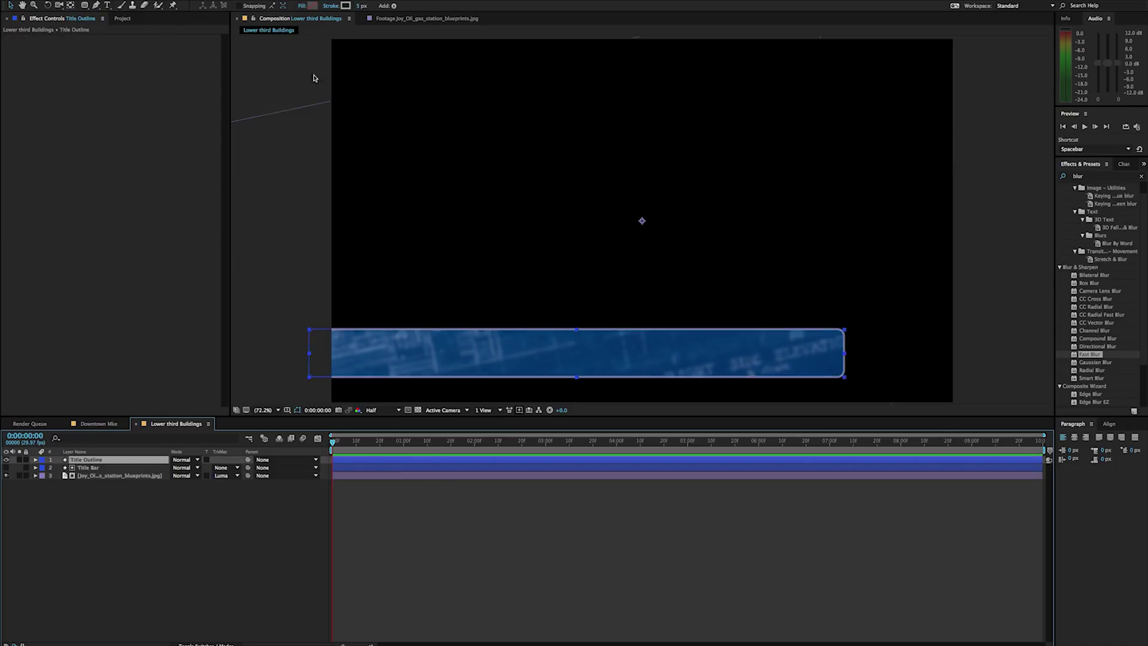
click(346, 6)
click(176, 346)
drag(176, 346, 176, 340)
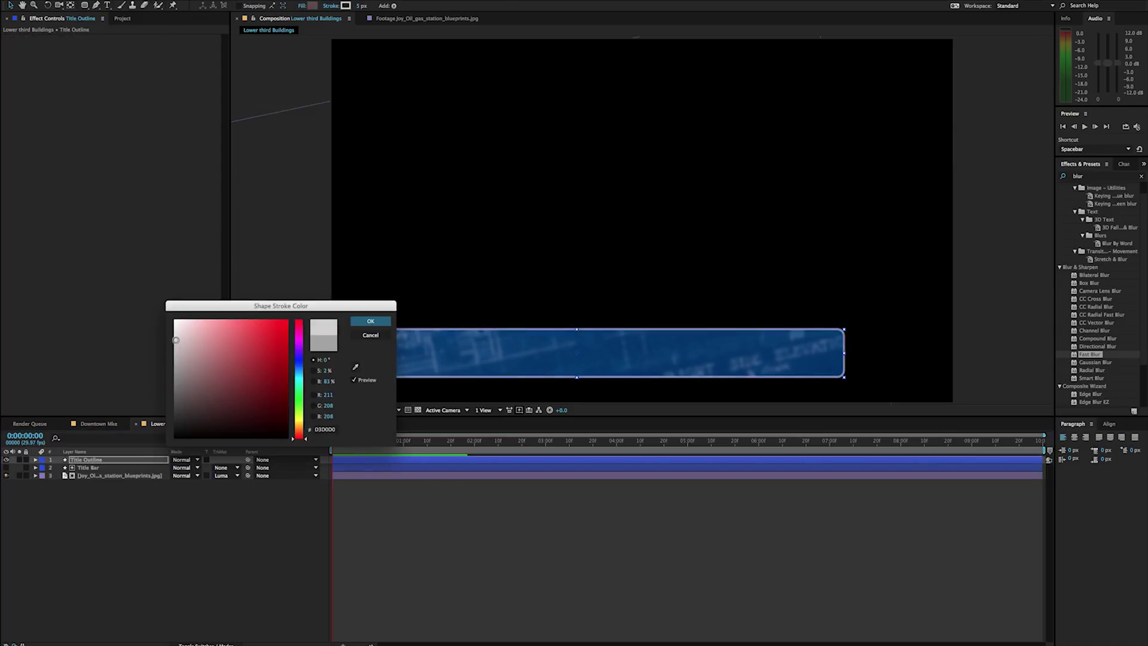
click(370, 321)
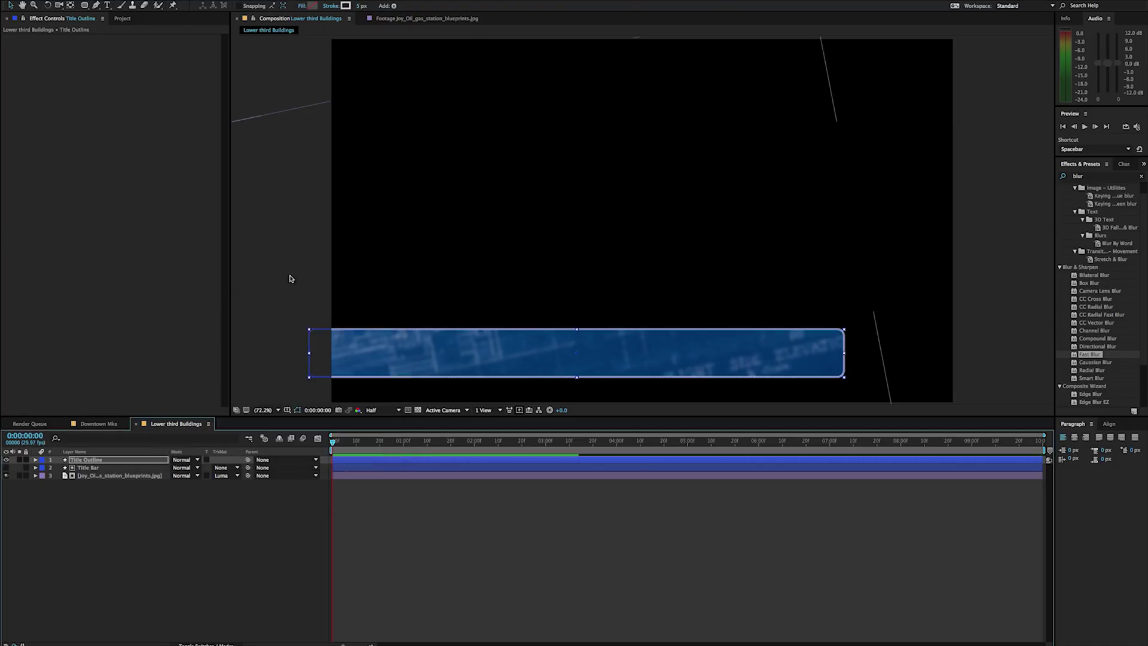
click(486, 332)
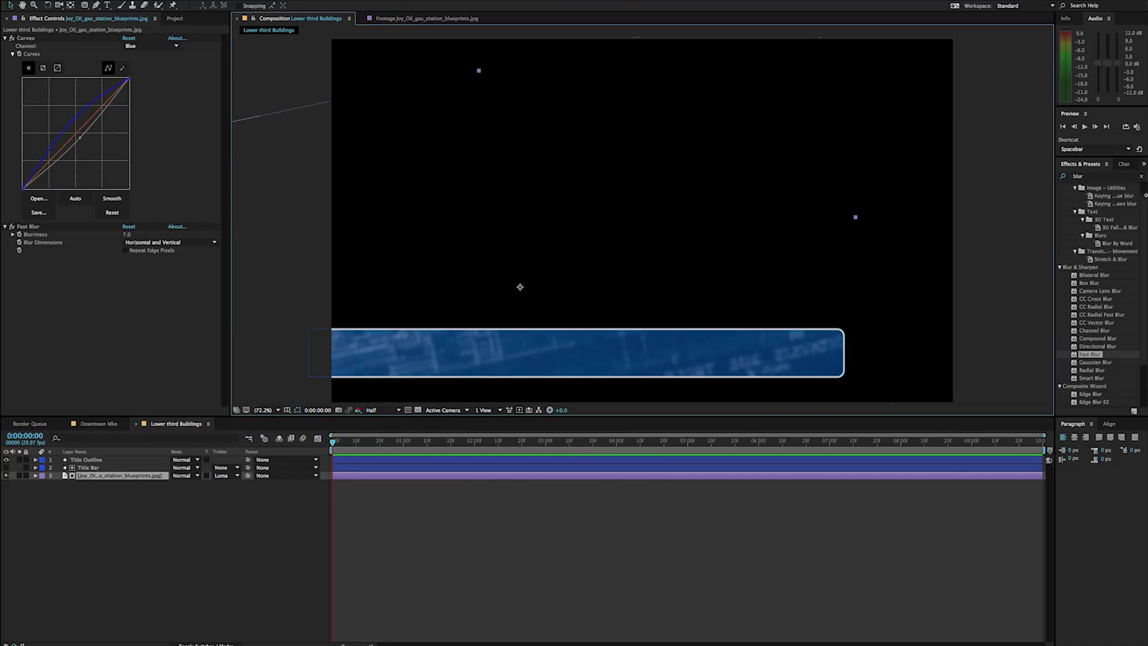
click(1103, 175)
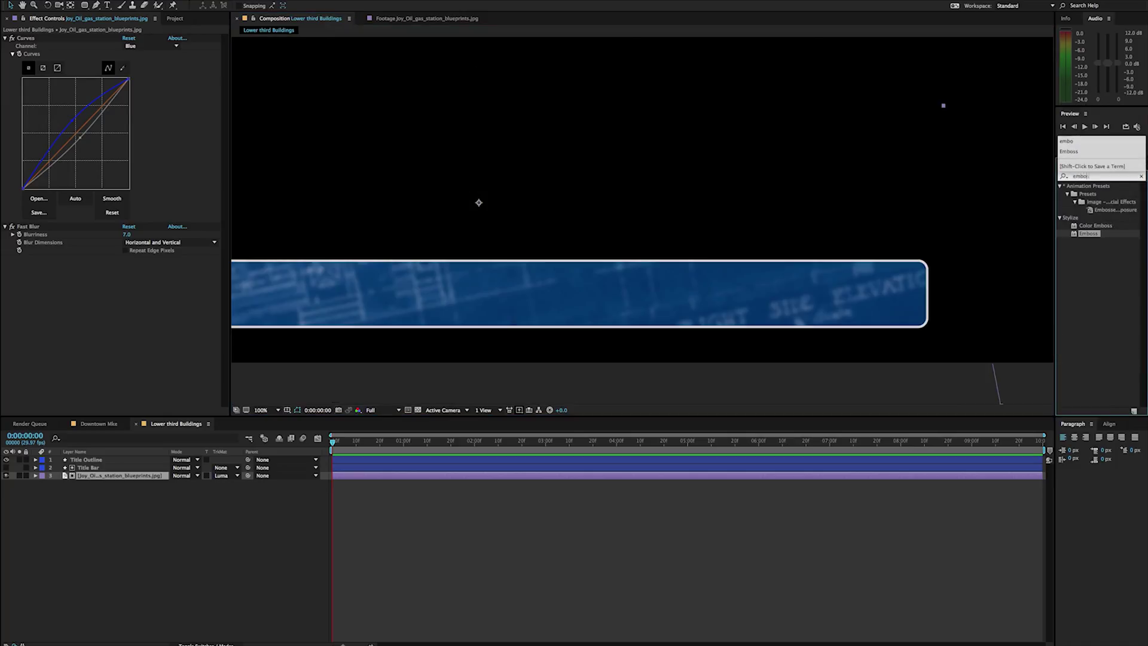
- Apply Emboss to Title Outline, raising Relief and setting Blend With Original to 1%
drag(1097, 234, 93, 459)
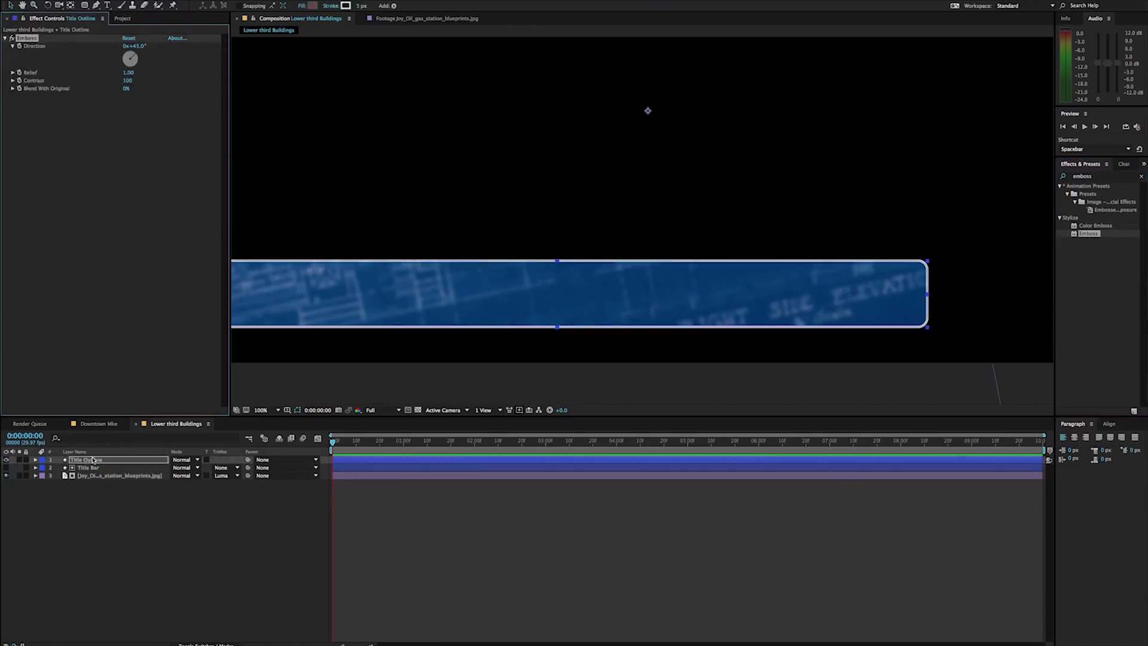
click(515, 385)
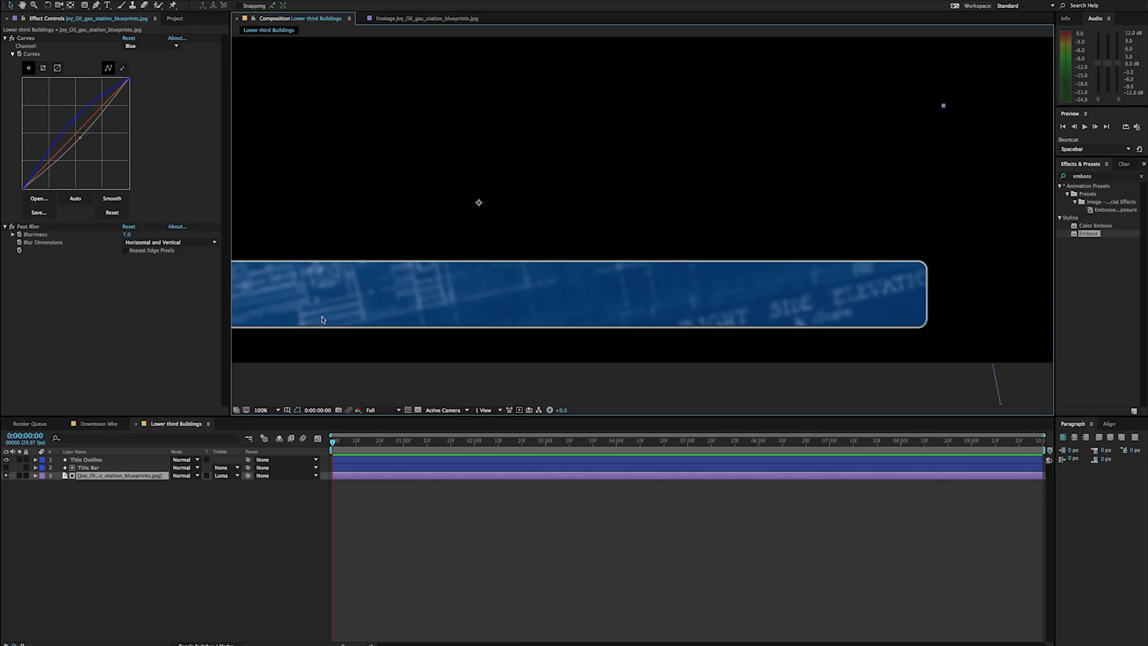
click(38, 212)
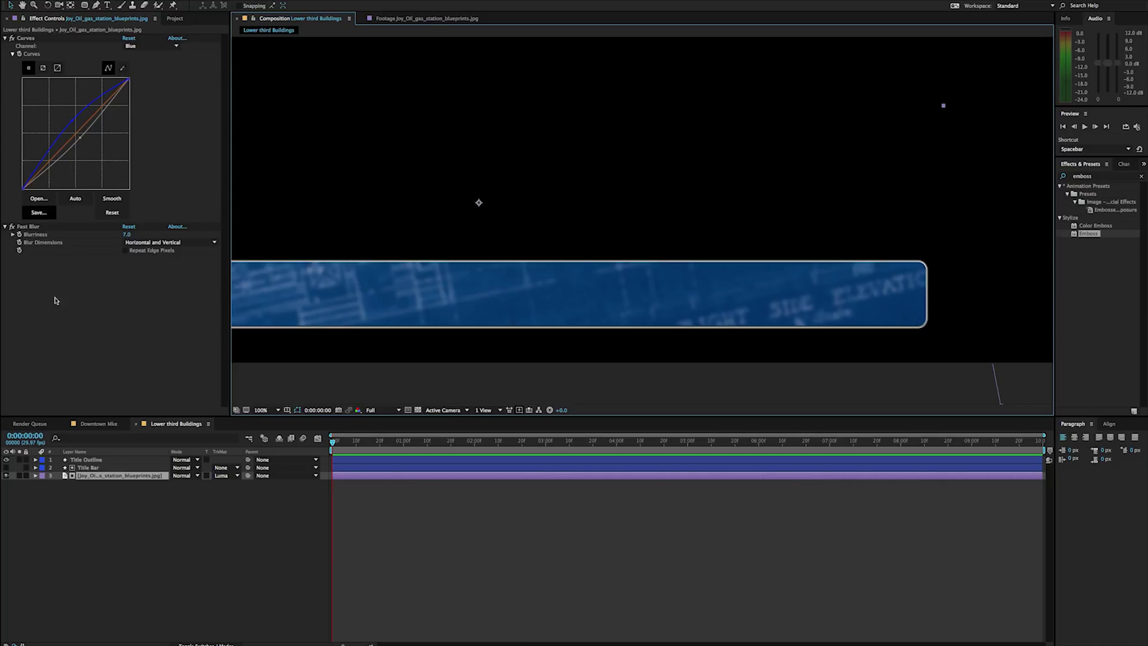
click(85, 460)
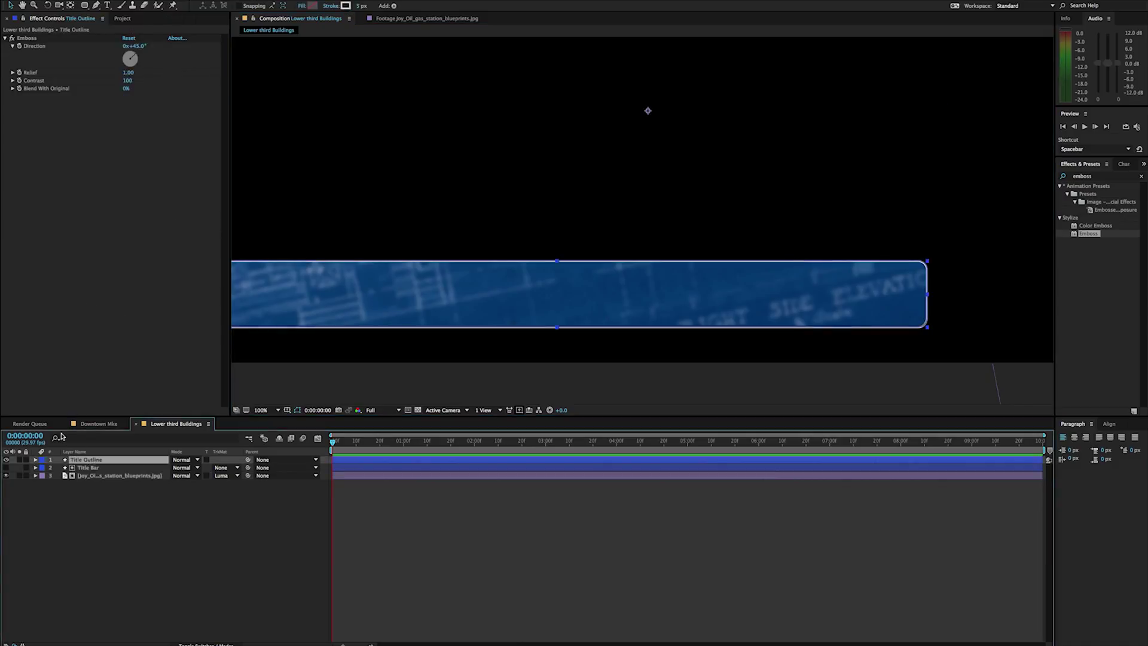
click(127, 89)
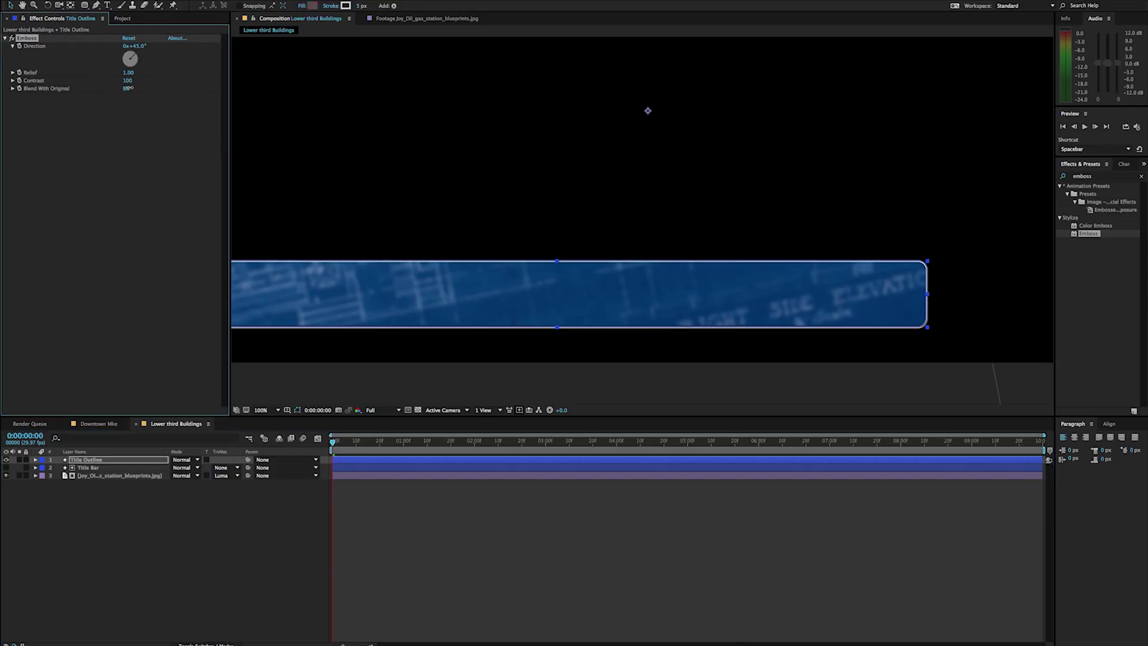
drag(128, 72, 115, 72)
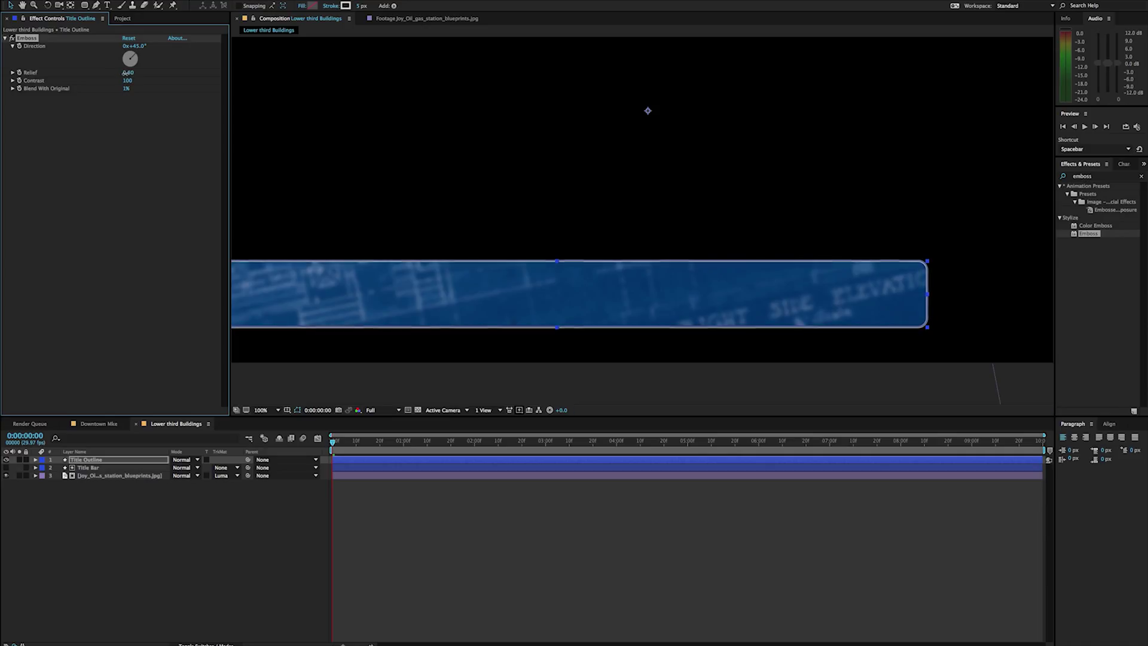
click(956, 311)
key(z)
alt+click(915, 277)
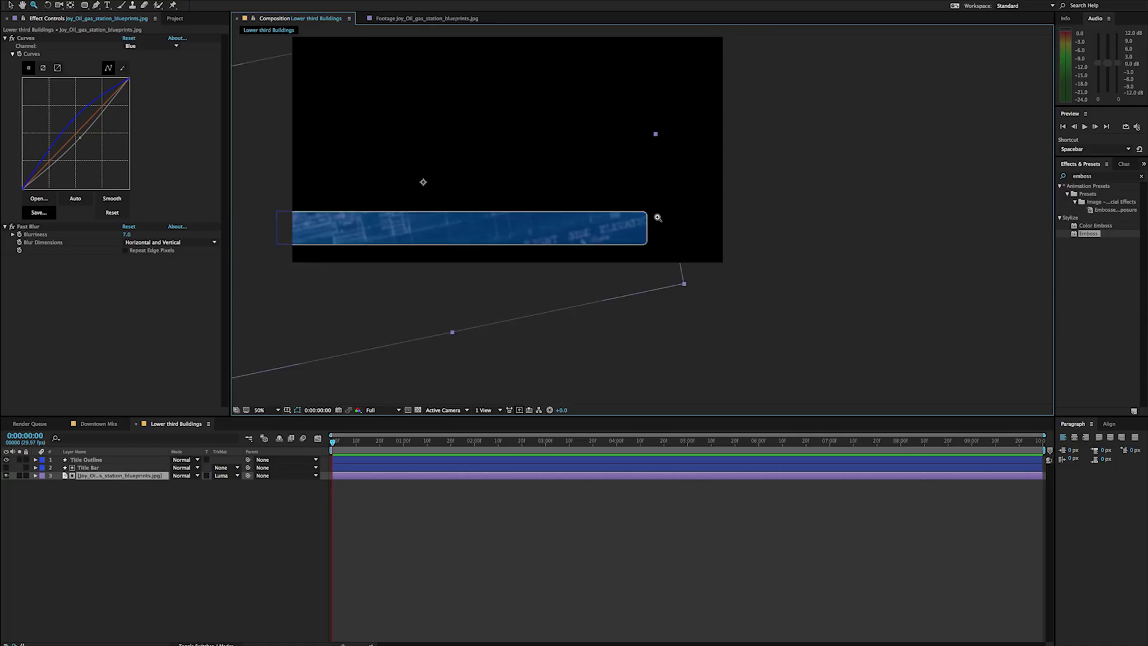
- Compare the emboss on and off and raise its Relief to 1.60
scroll(657, 217, up, 8)
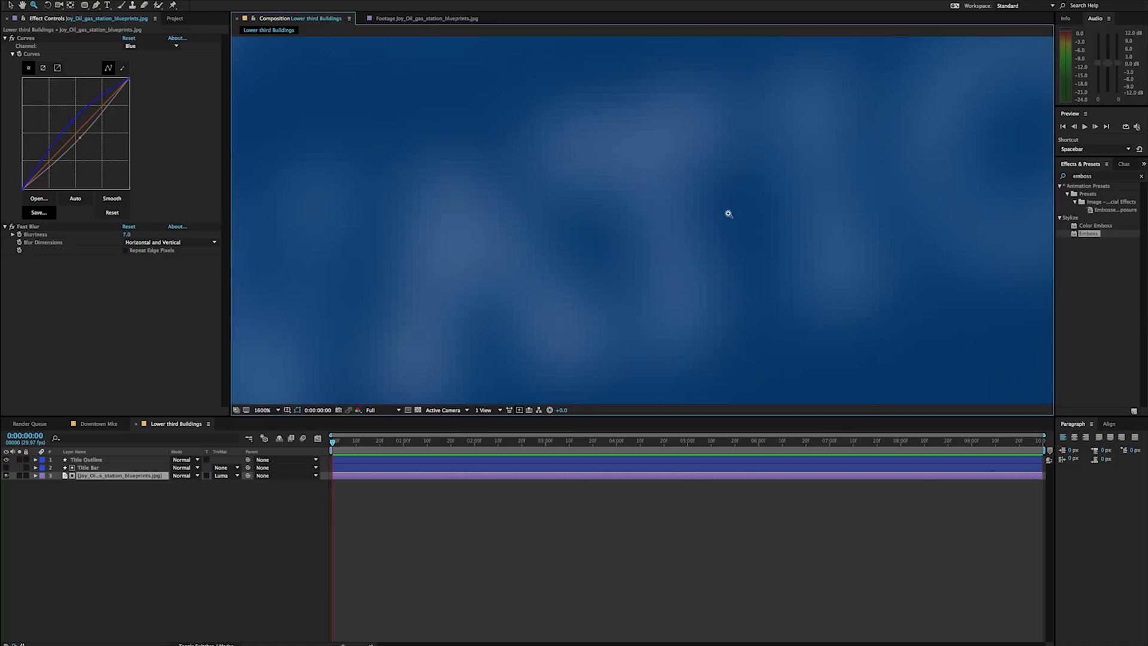
scroll(728, 214, down, 7)
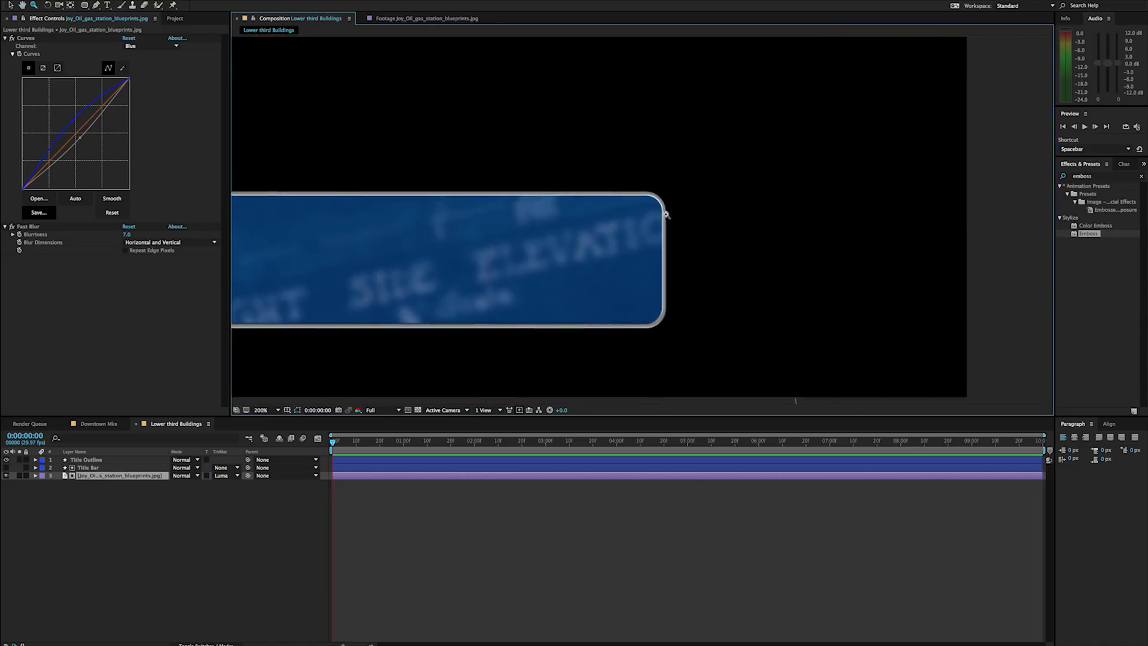
scroll(664, 204, up, 2)
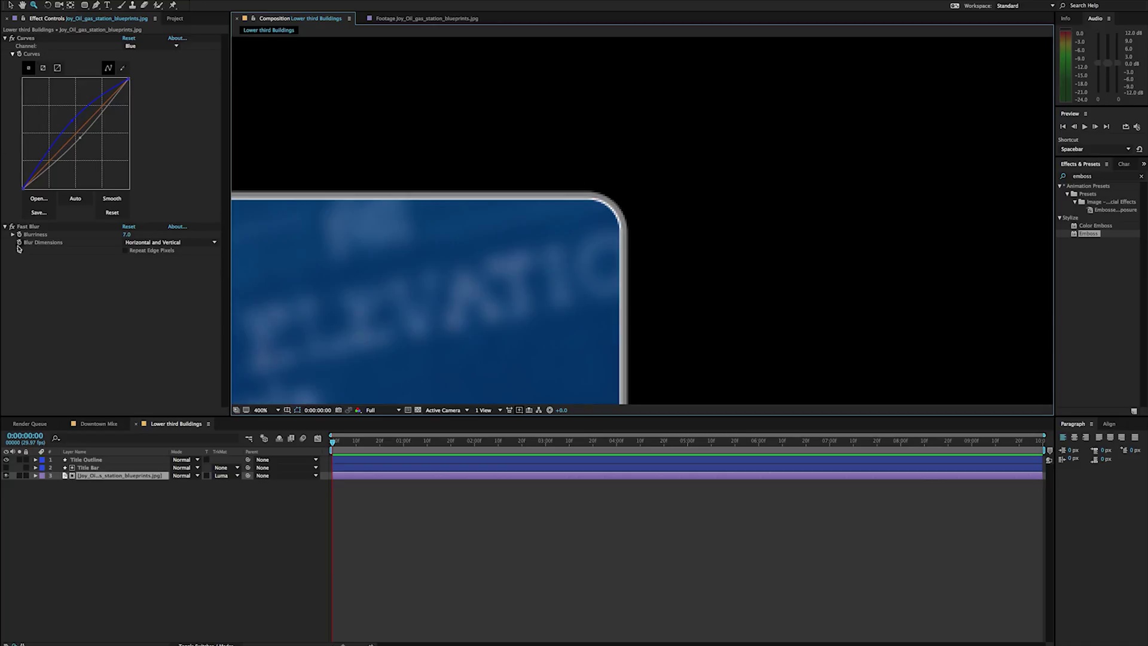
click(77, 459)
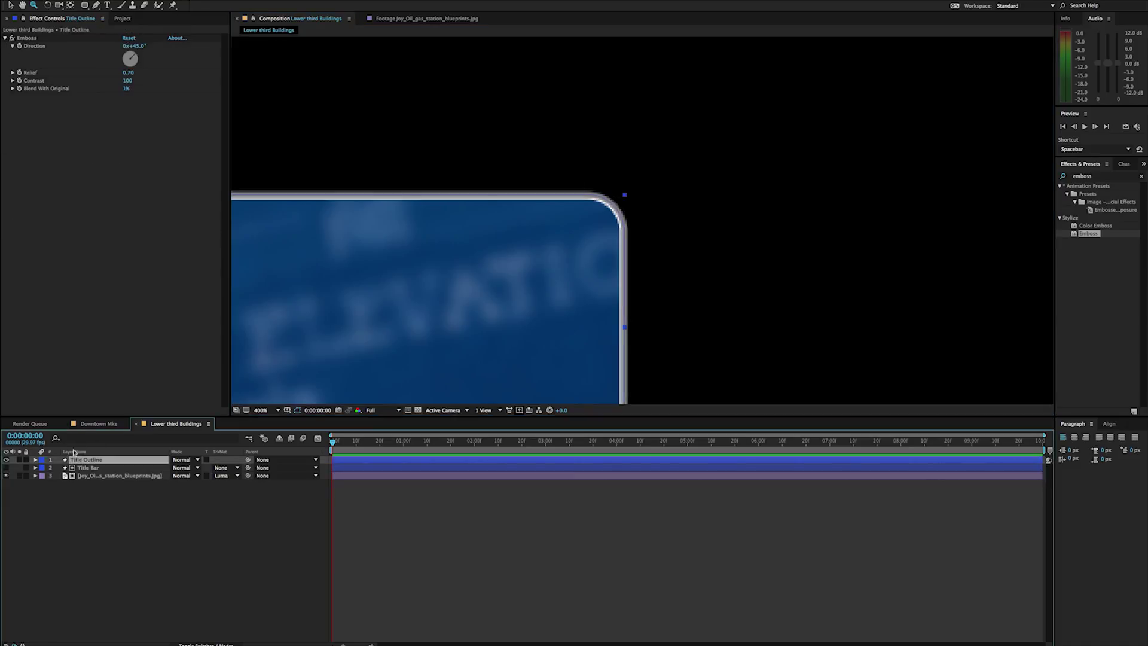
click(13, 39)
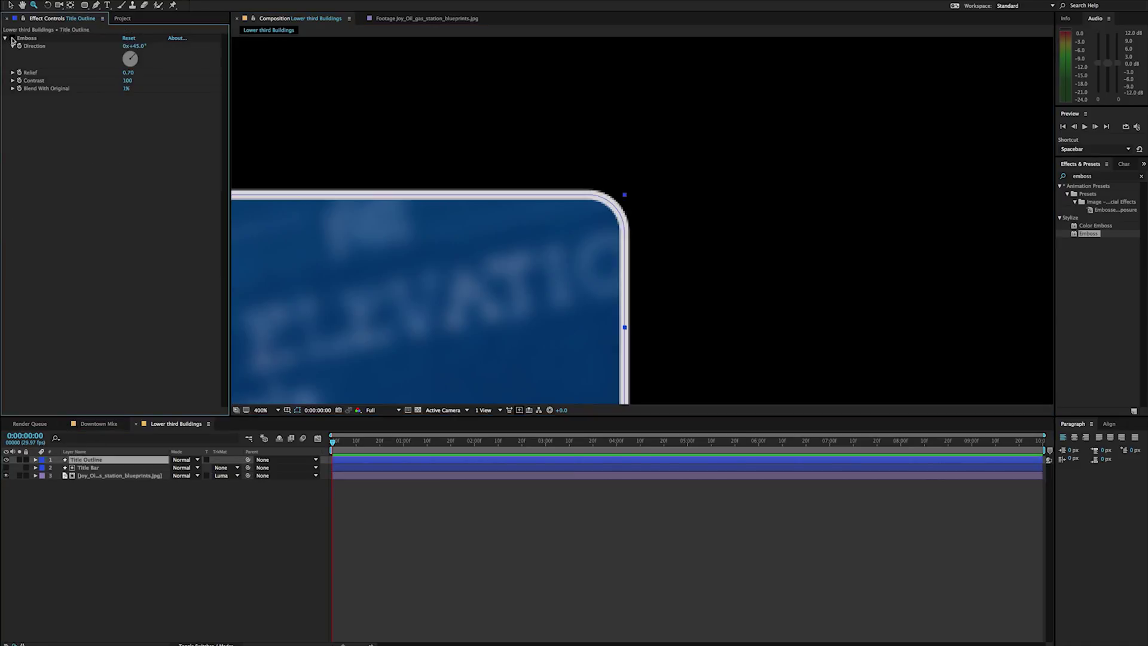
click(12, 38)
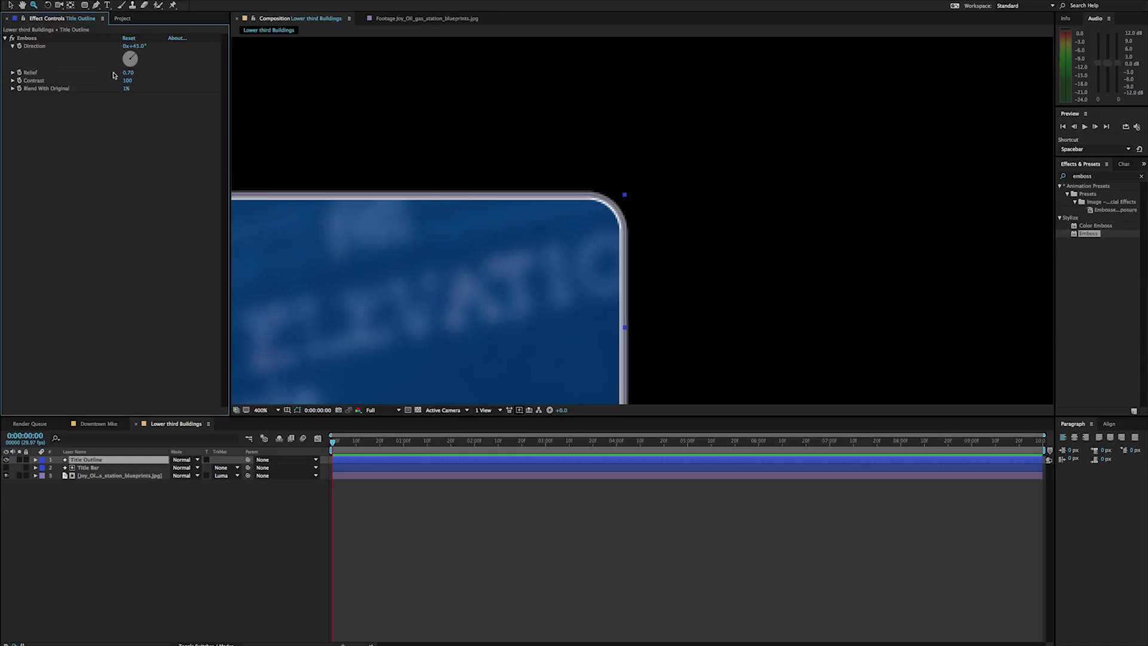
mouse_move(127, 76)
mouse_down()
mouse_move(140, 75)
mouse_move(125, 72)
mouse_up()
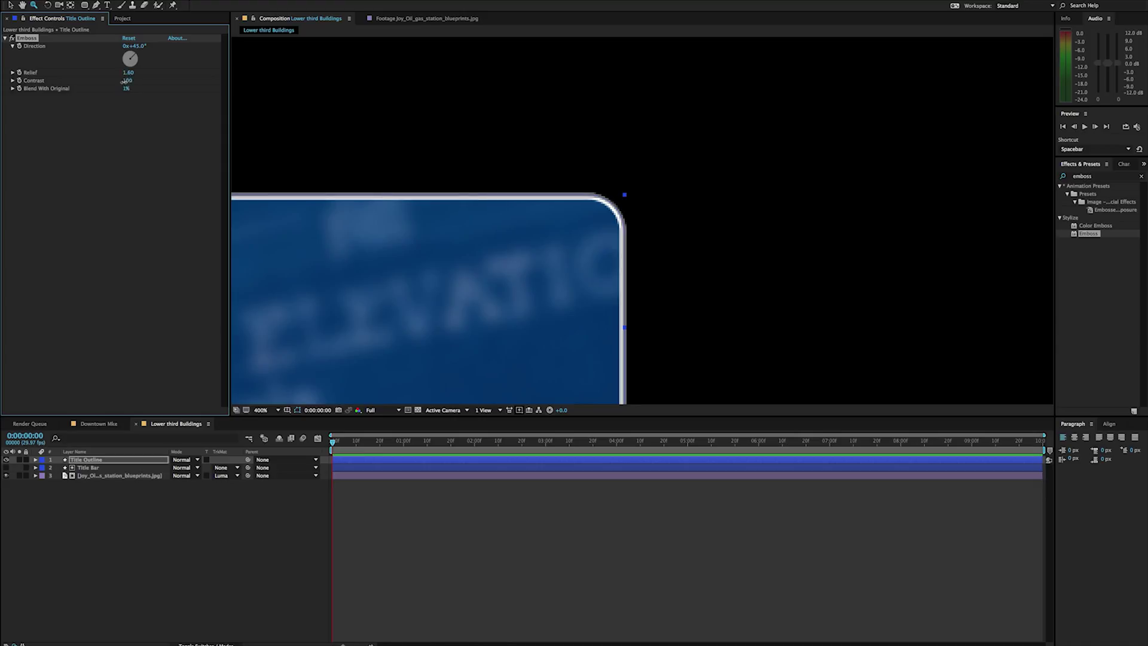
- Set the emboss Contrast to 62 and turn its Direction to about -57°
mouse_move(124, 81)
mouse_down()
mouse_move(111, 85)
mouse_move(134, 55)
mouse_move(121, 71)
mouse_up()
click(136, 59)
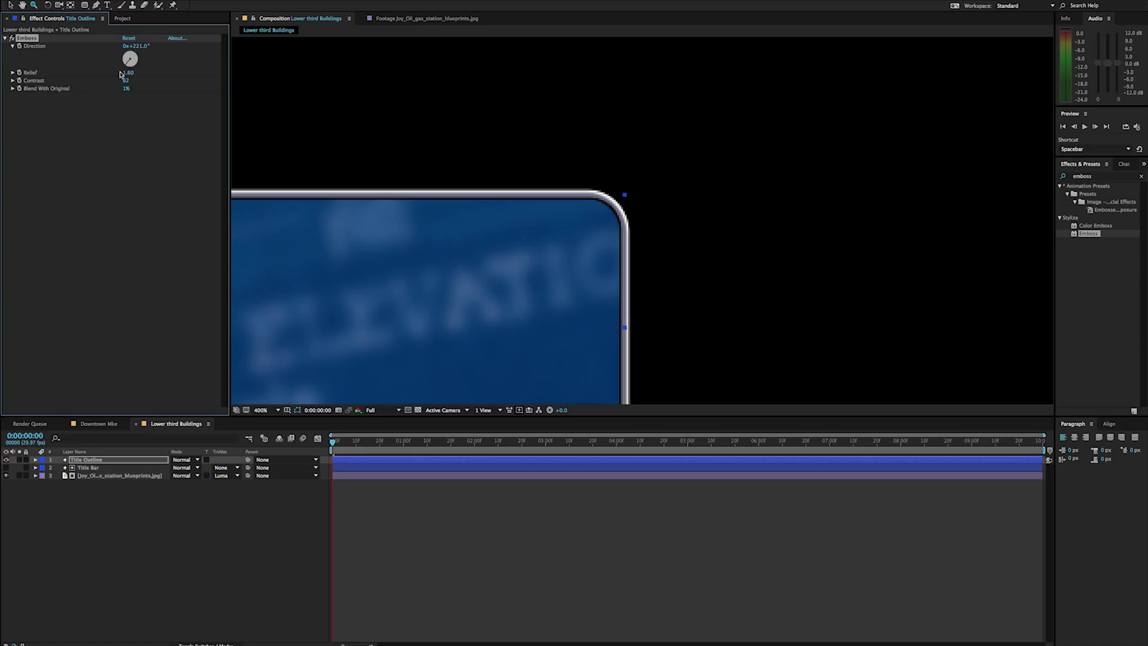
scroll(570, 208, down, 2)
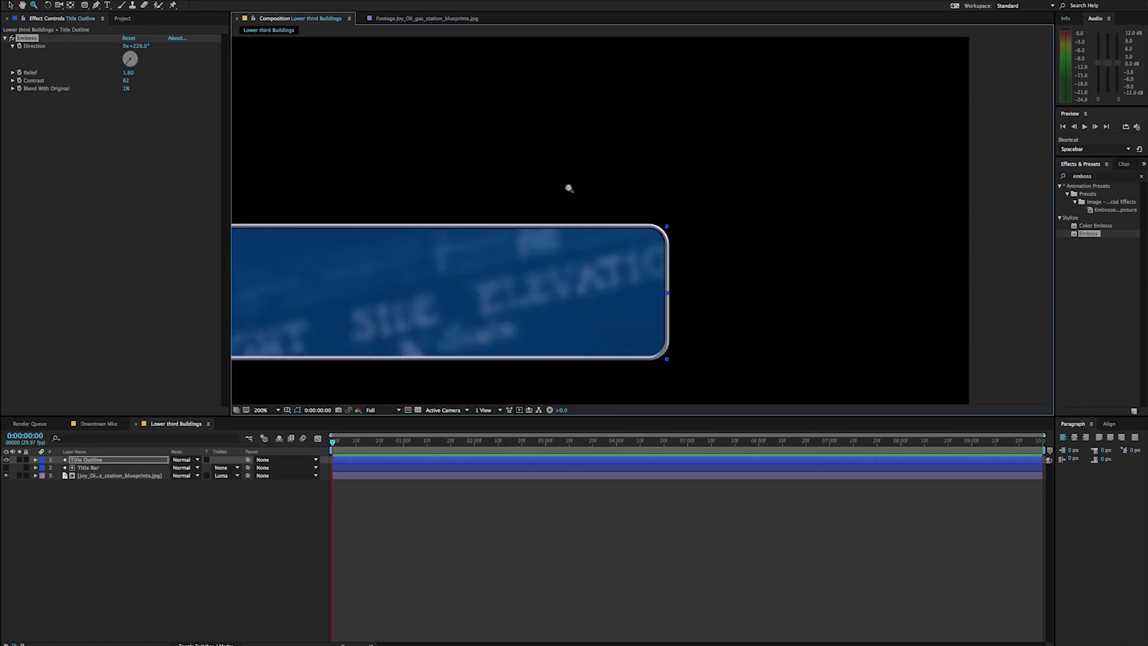
drag(526, 215, 647, 194)
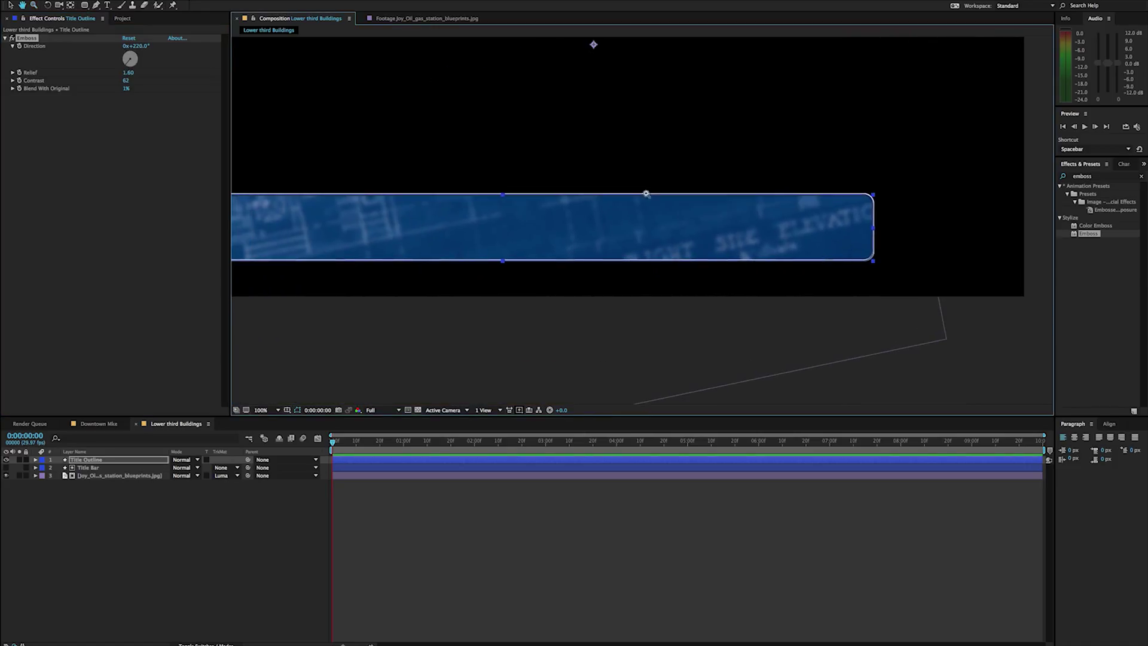
click(131, 52)
drag(130, 47, 118, 54)
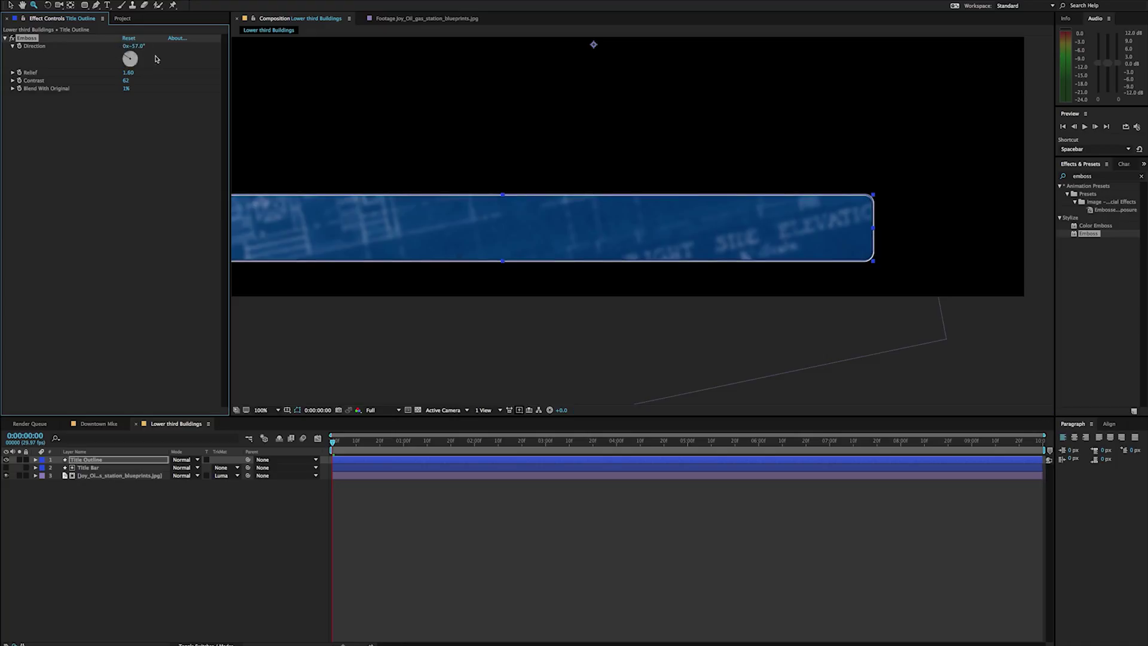
click(1102, 177)
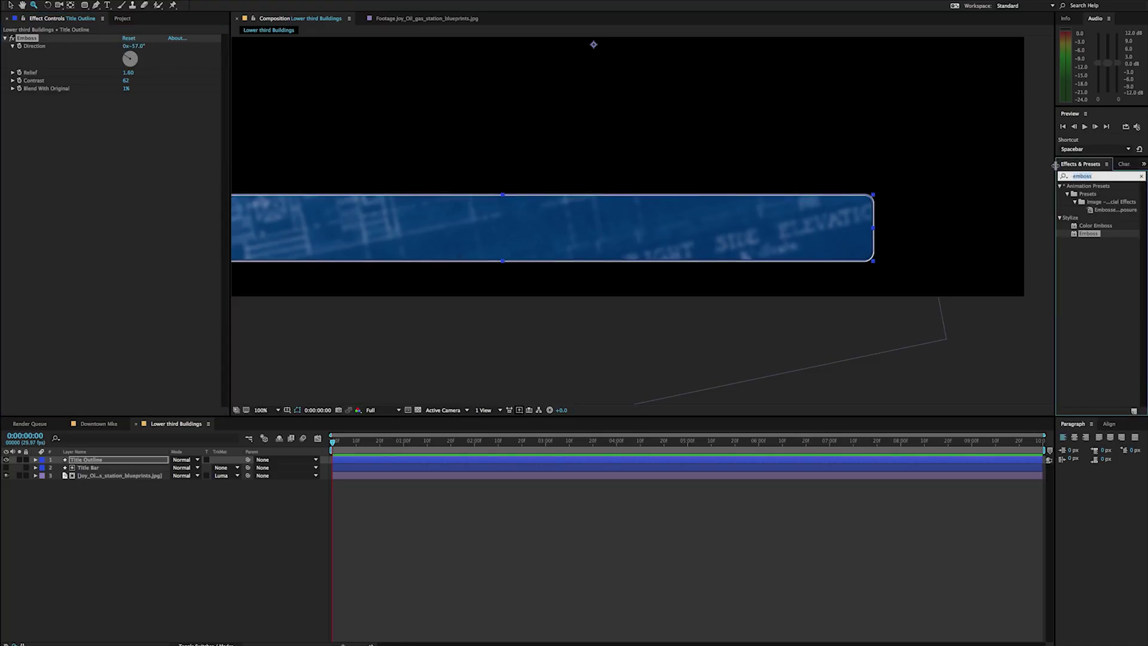
- Add a Drop Shadow to Title Outline with Direction 218°, Distance 6 and Softness 15
text(Drop)
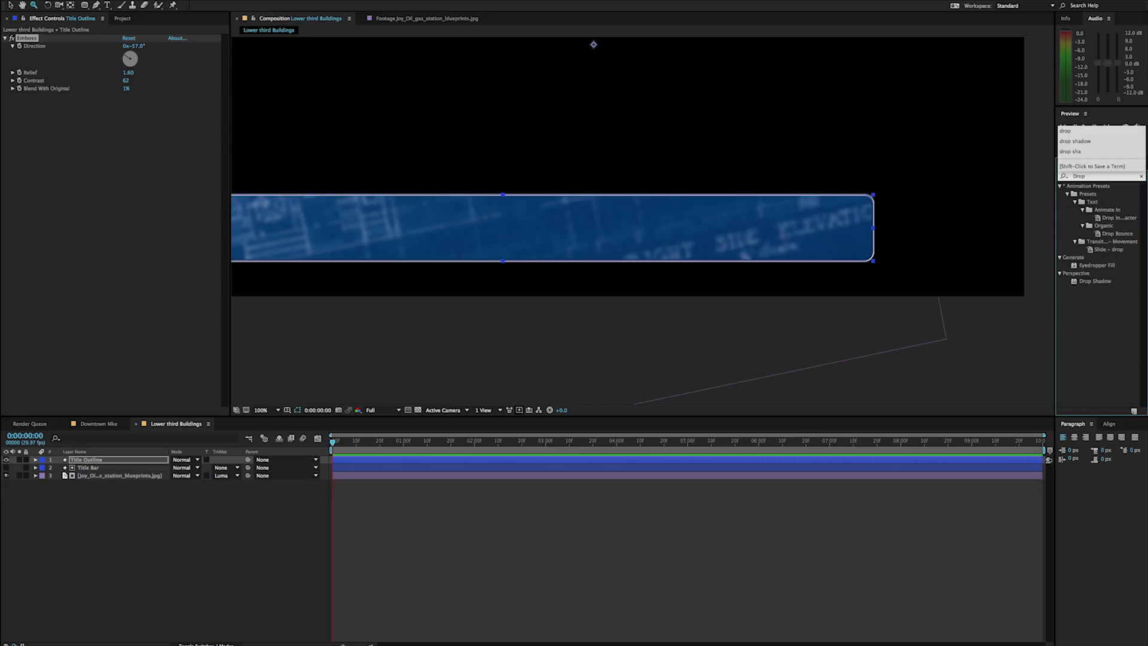
double_click(1107, 282)
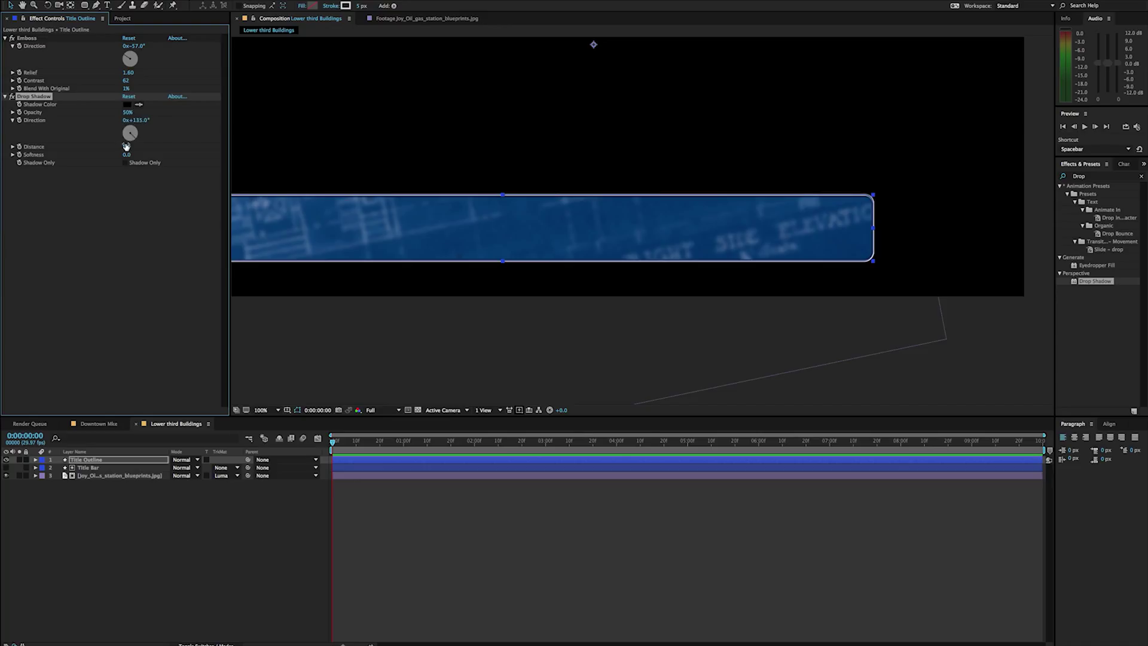
mouse_move(127, 146)
mouse_down()
mouse_move(133, 155)
mouse_move(125, 139)
mouse_up()
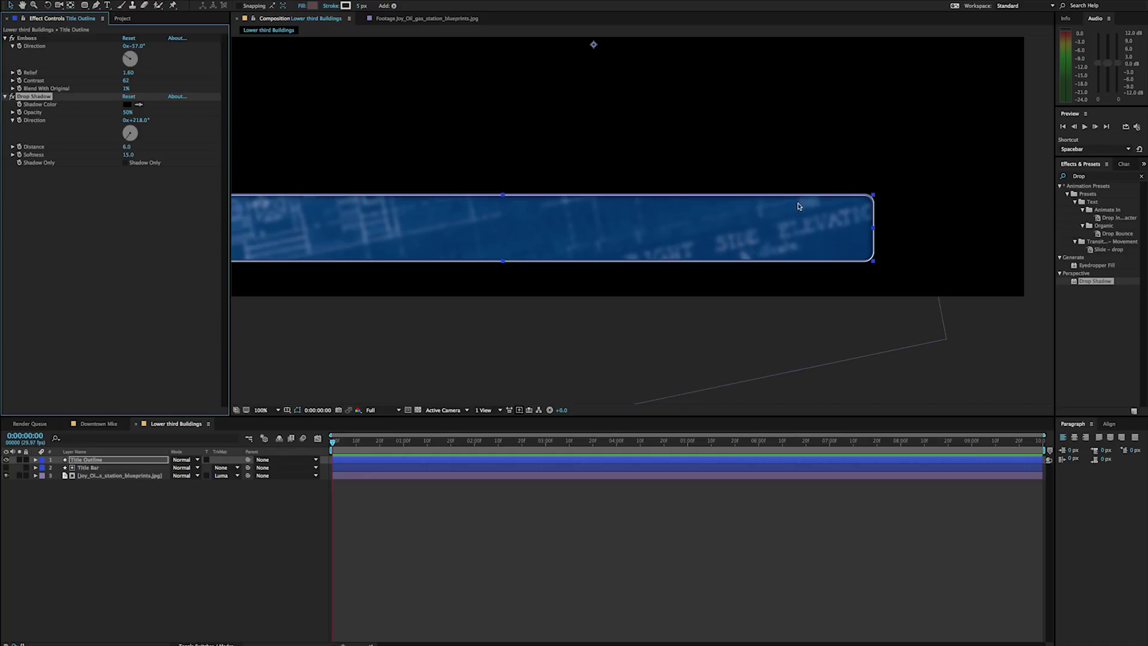
key(z)
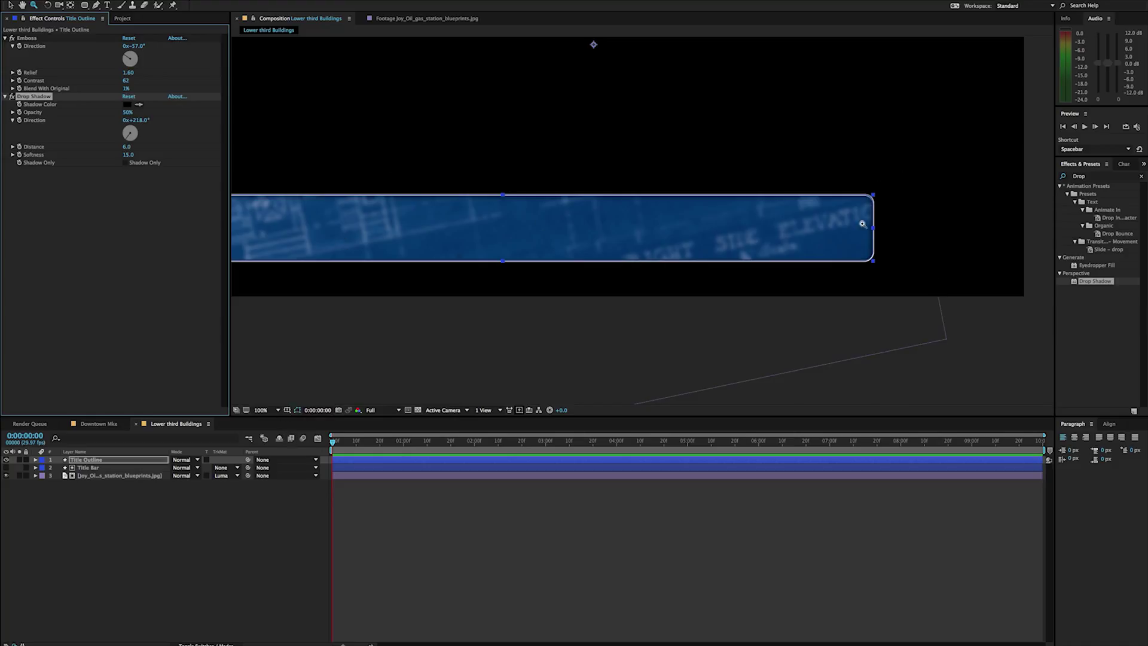
- Lighten the Title Outline stroke to D9D5D5 and blend the emboss more with the original
click(300, 413)
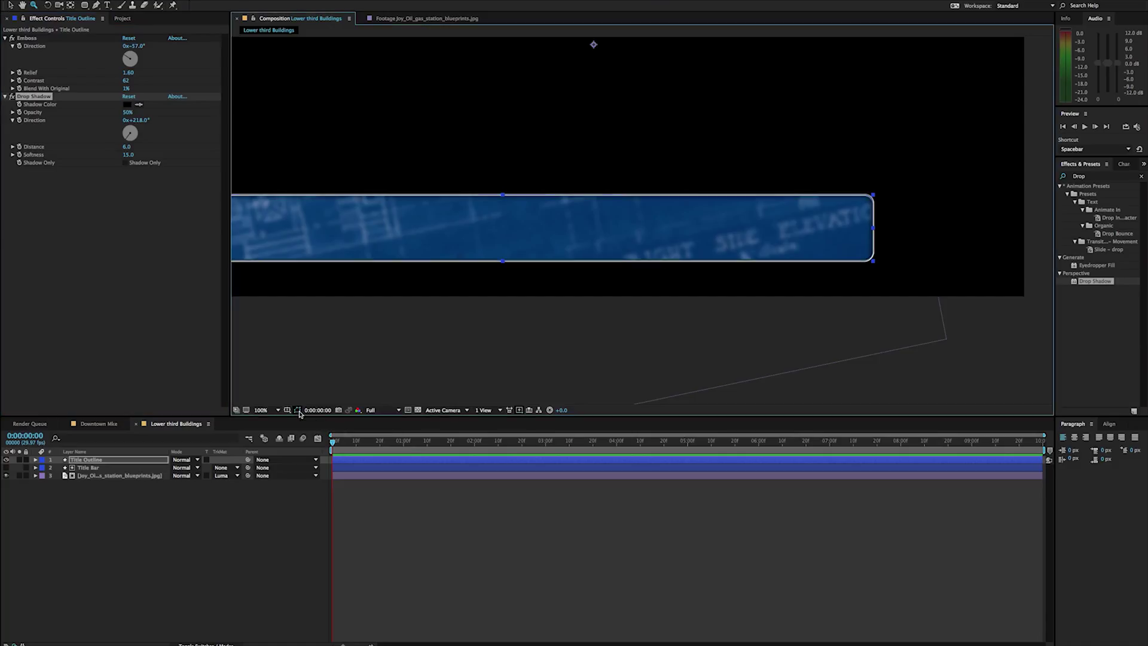
click(505, 340)
click(94, 460)
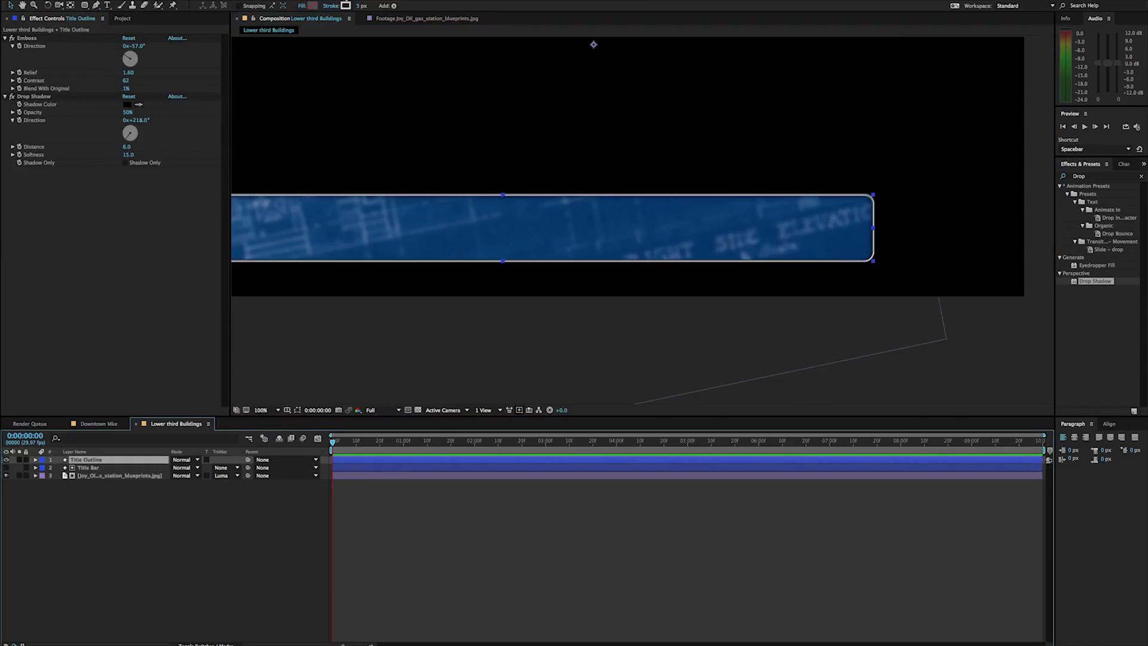
click(346, 6)
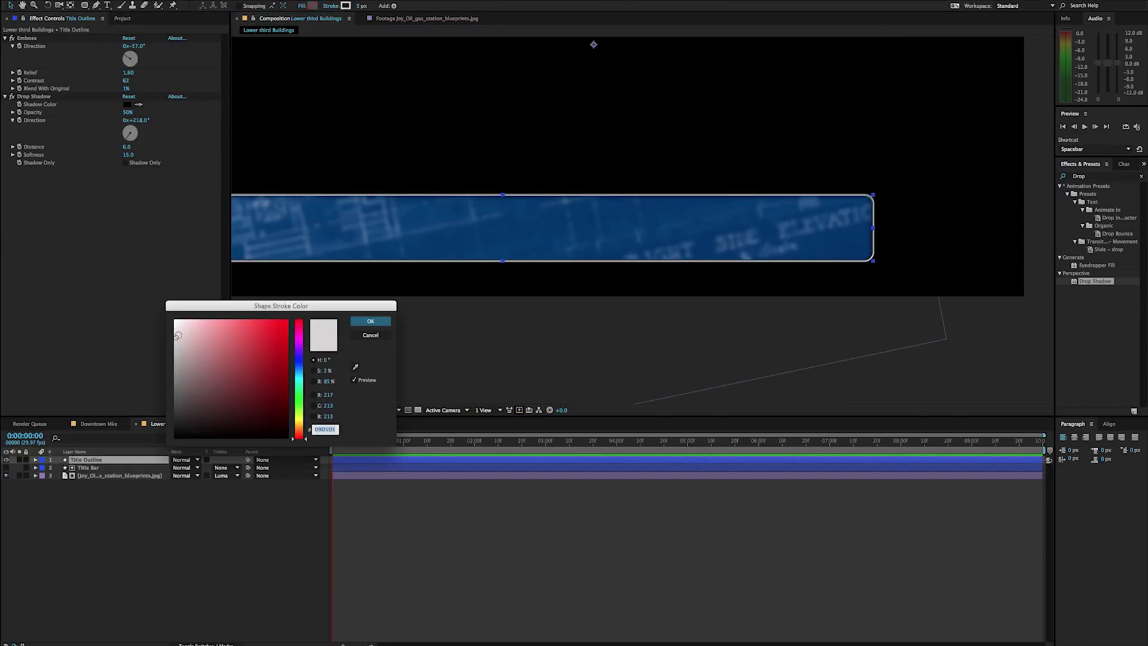
click(370, 321)
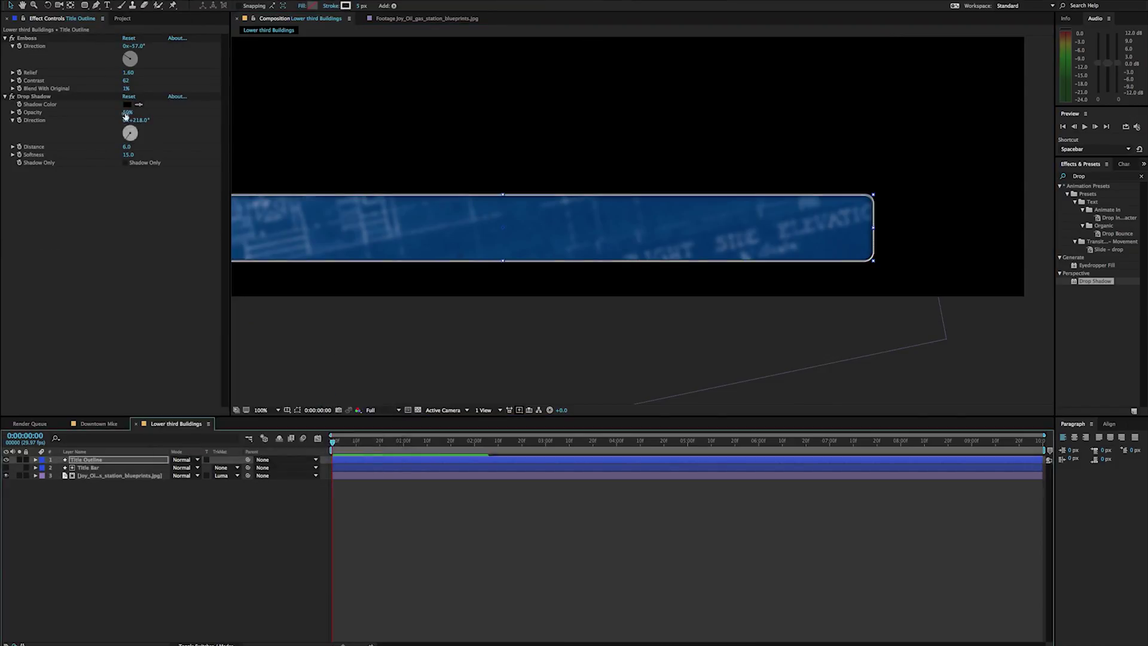
mouse_move(126, 91)
mouse_down()
mouse_move(139, 90)
mouse_move(124, 90)
mouse_up()
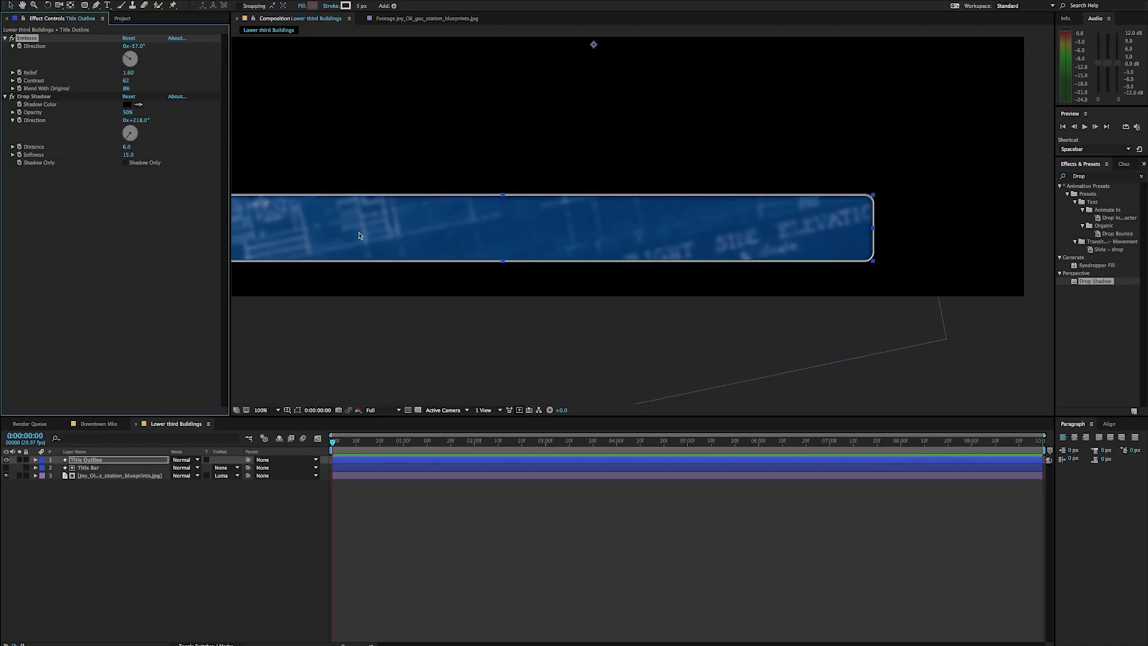
- Move the Title Outline, Title Bar and blueprint layers up together in the frame
key(h)
key(comma)
key(comma)
drag(564, 142, 489, 149)
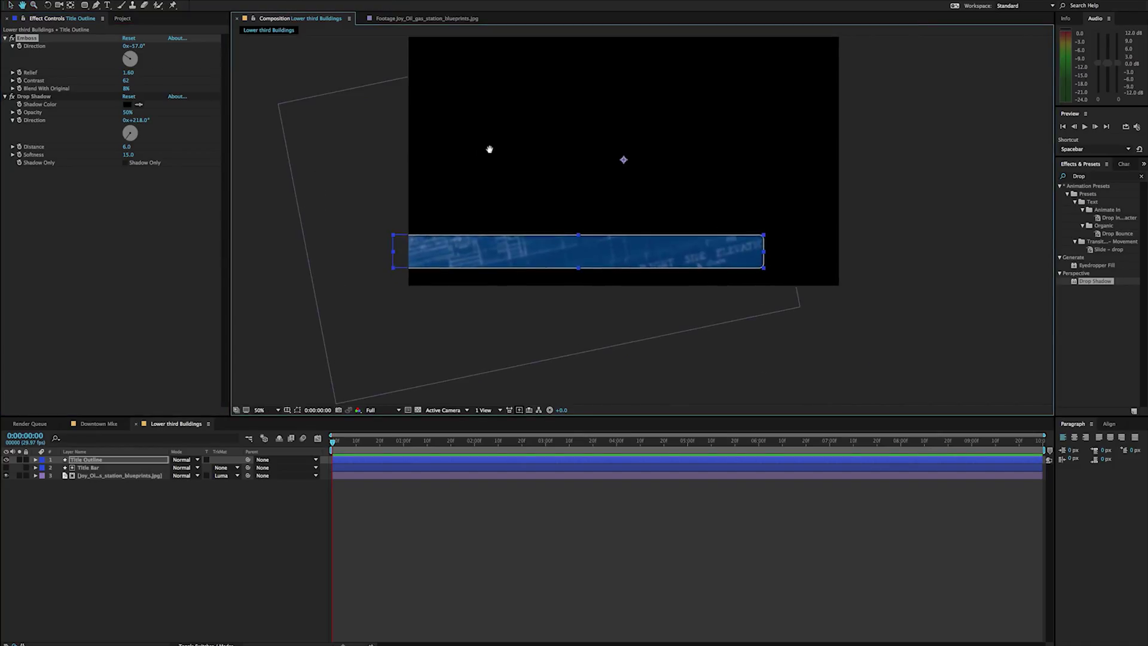
key(v)
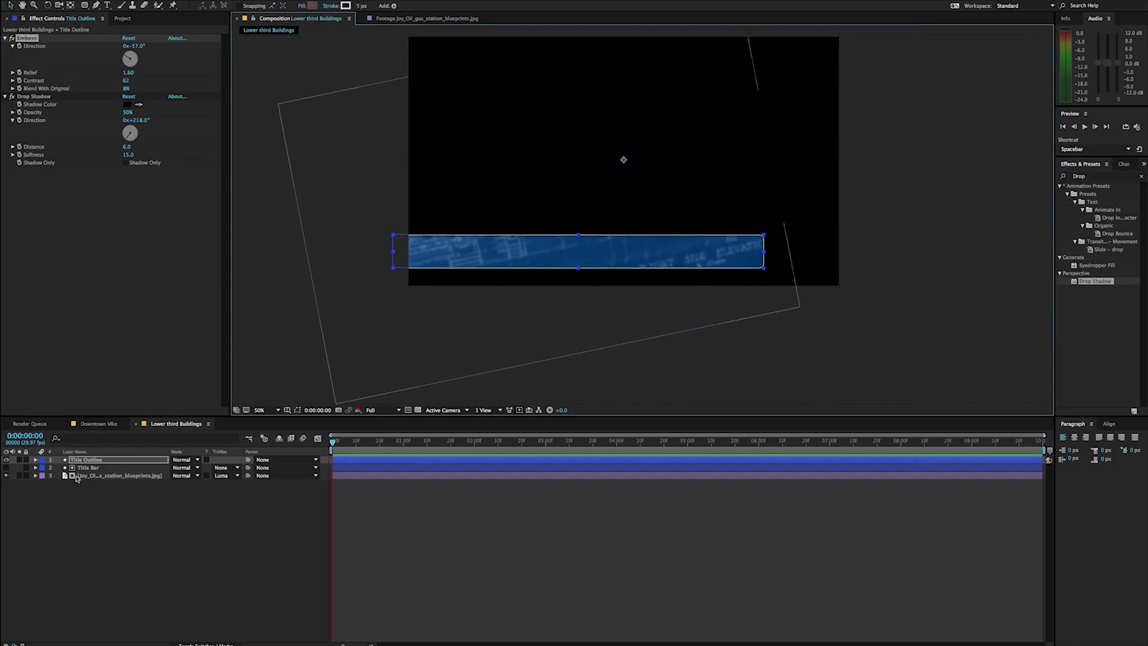
click(85, 461)
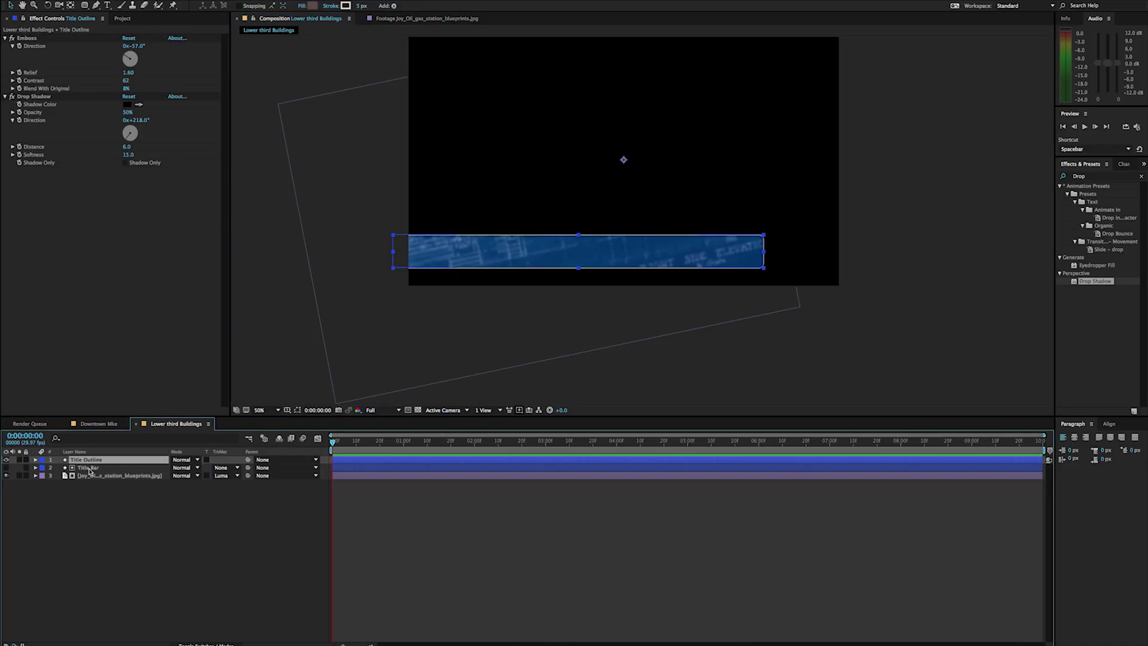
shift+click(89, 469)
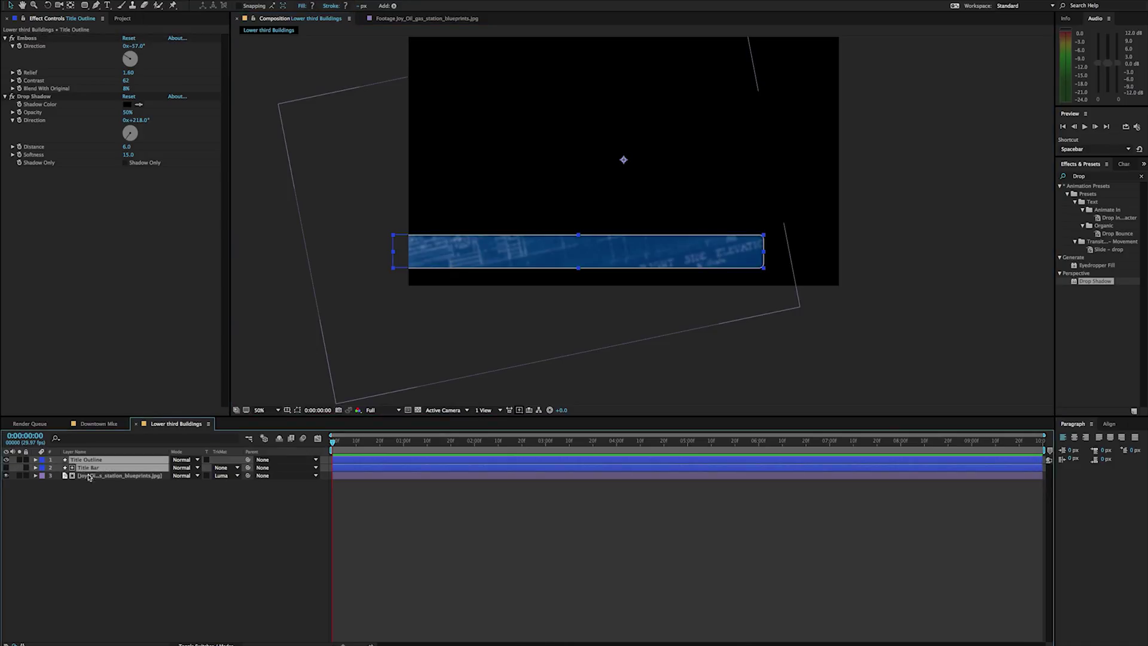
shift+click(92, 477)
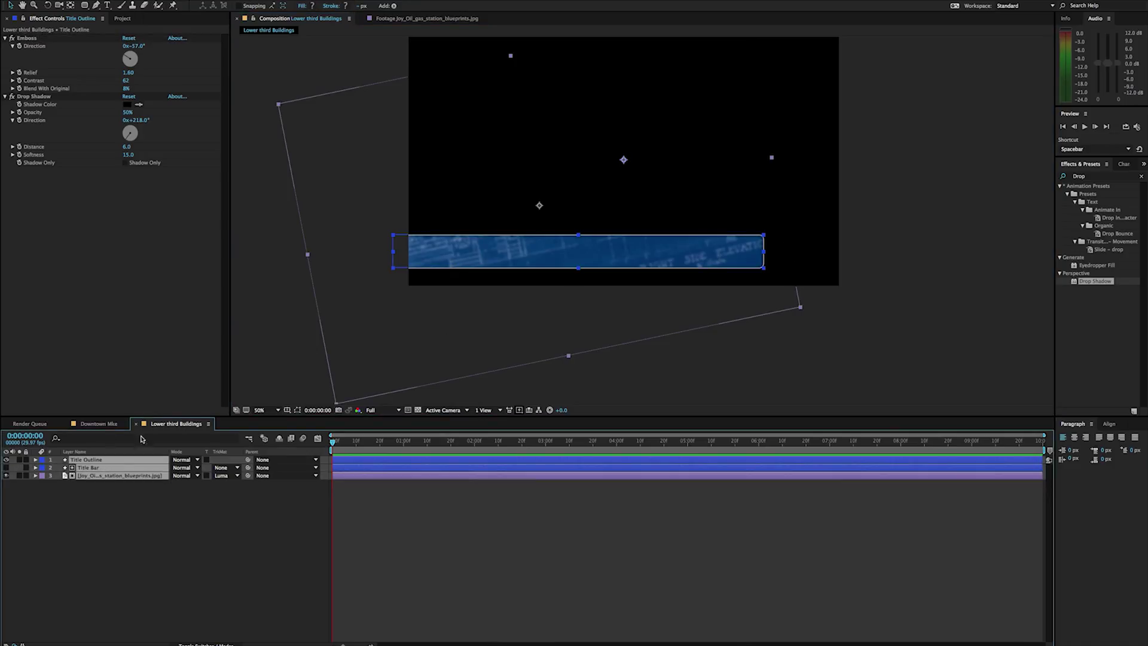
drag(443, 310, 444, 297)
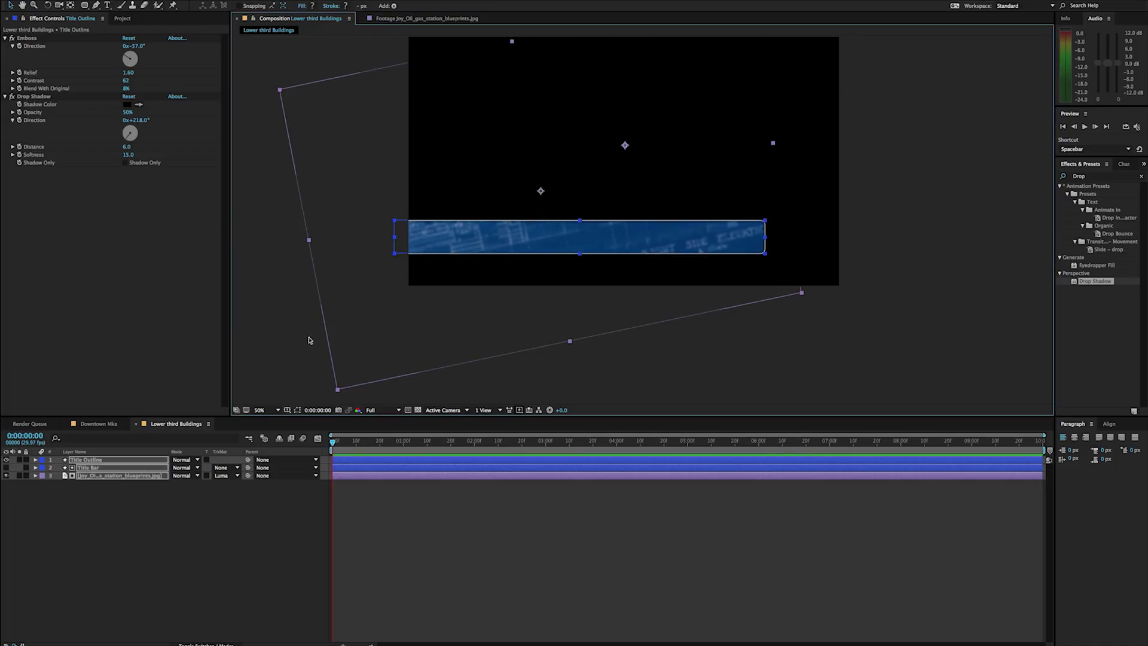
click(311, 318)
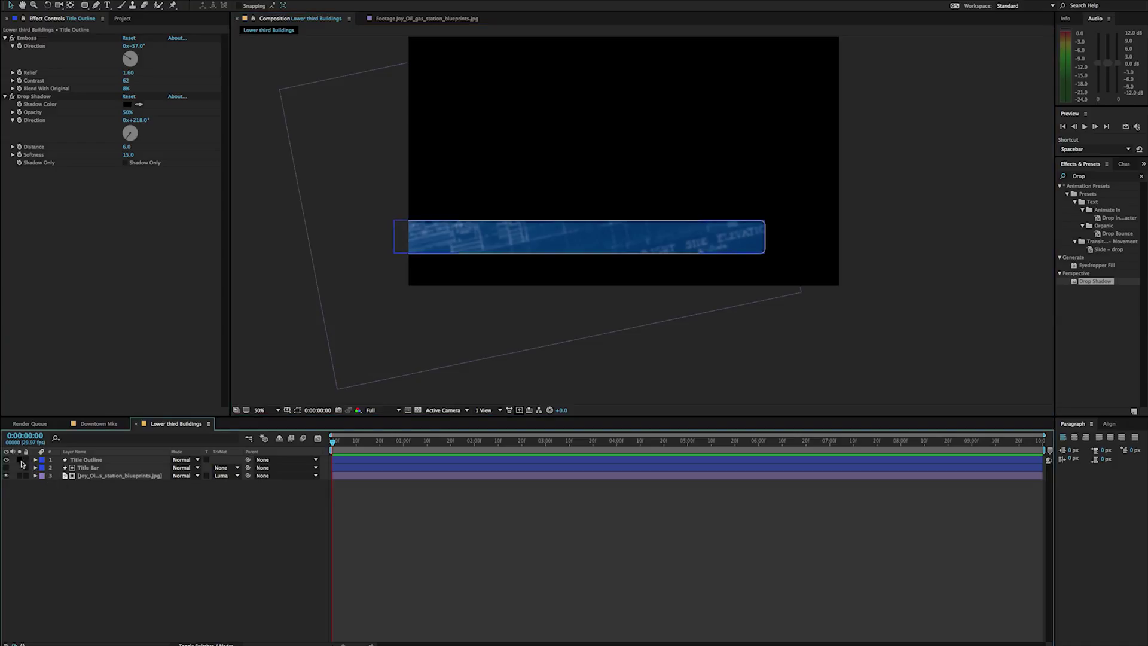
- Lock the three existing layers and draw a thin rectangle above the title bar
drag(26, 460, 25, 477)
click(281, 307)
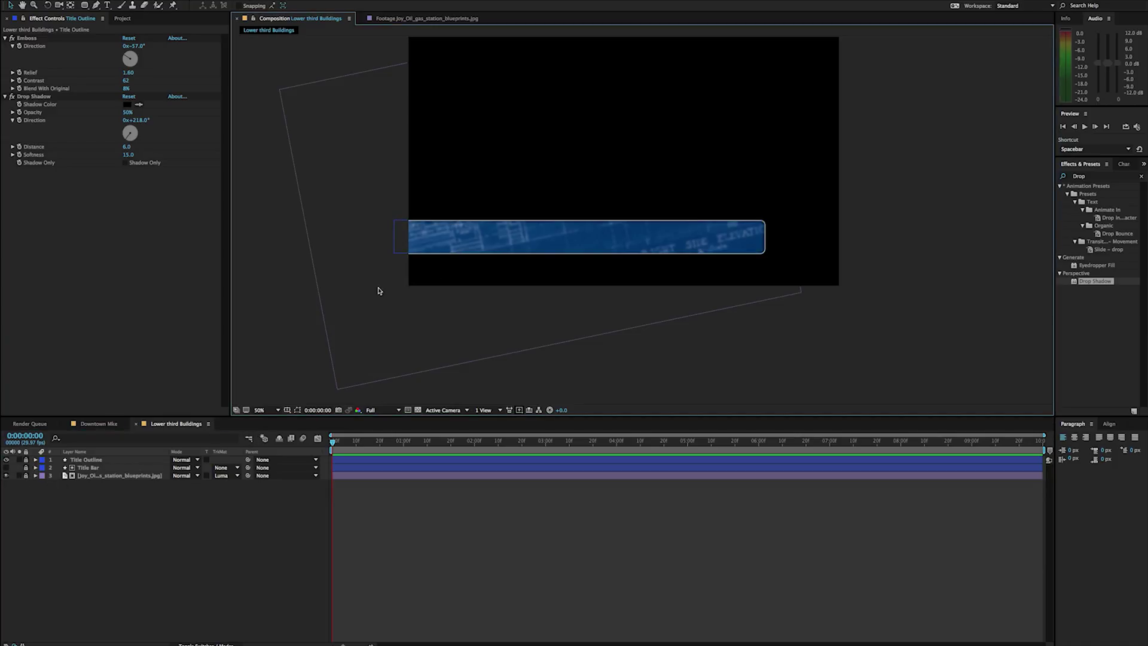
double_click(85, 5)
click(98, 5)
key(ctrl+z)
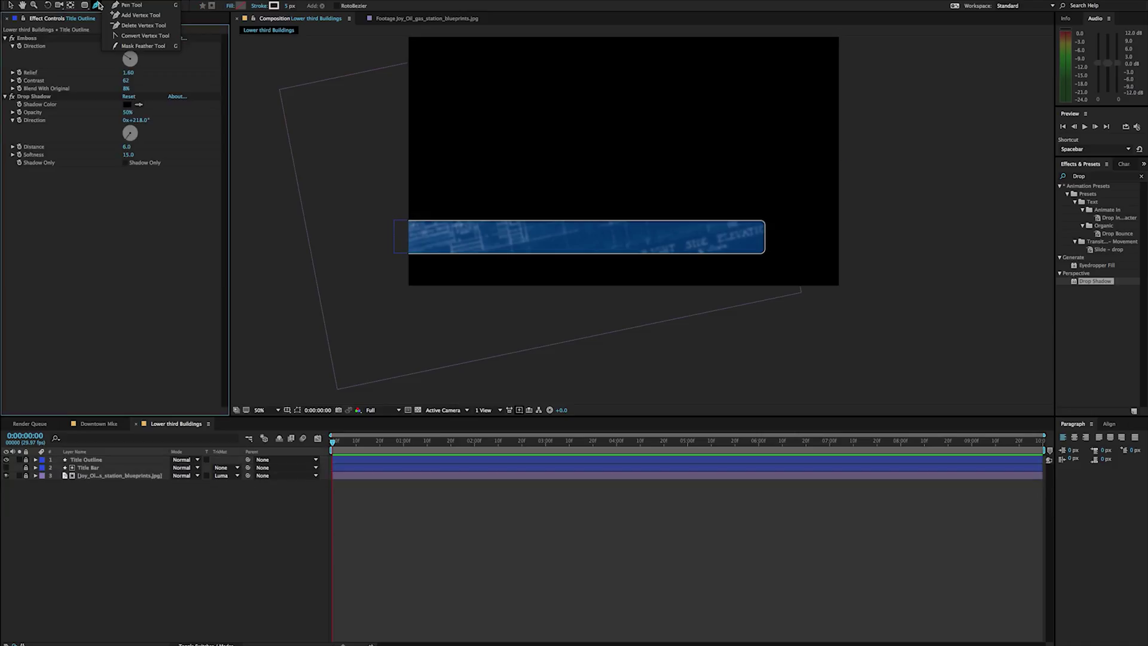
click(102, 6)
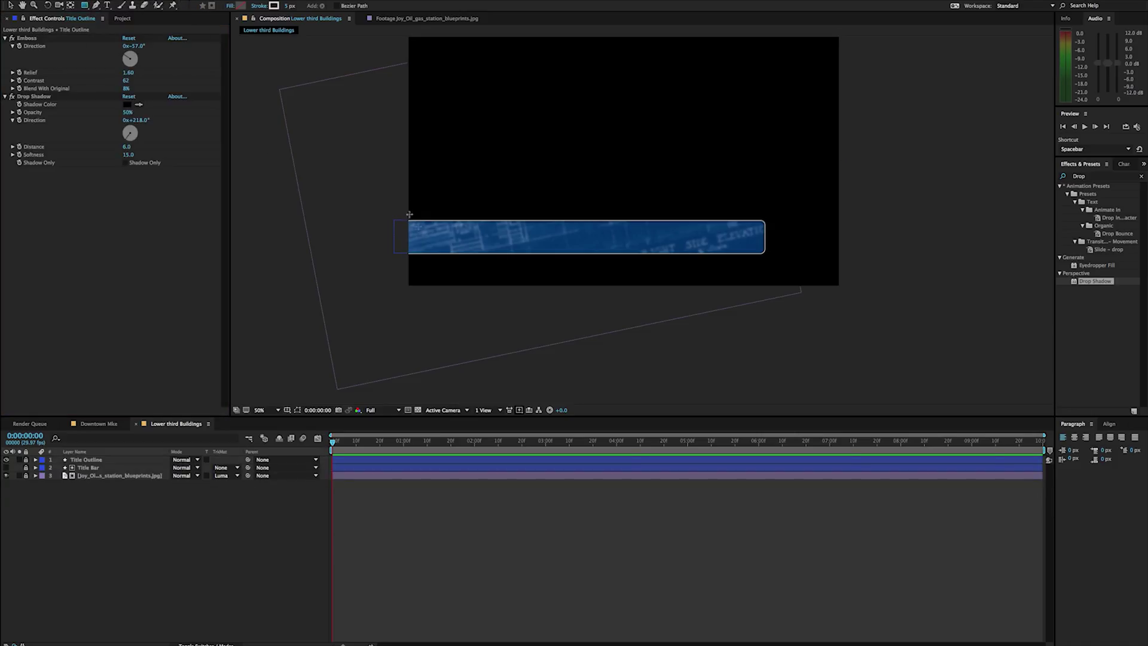
drag(397, 191, 552, 202)
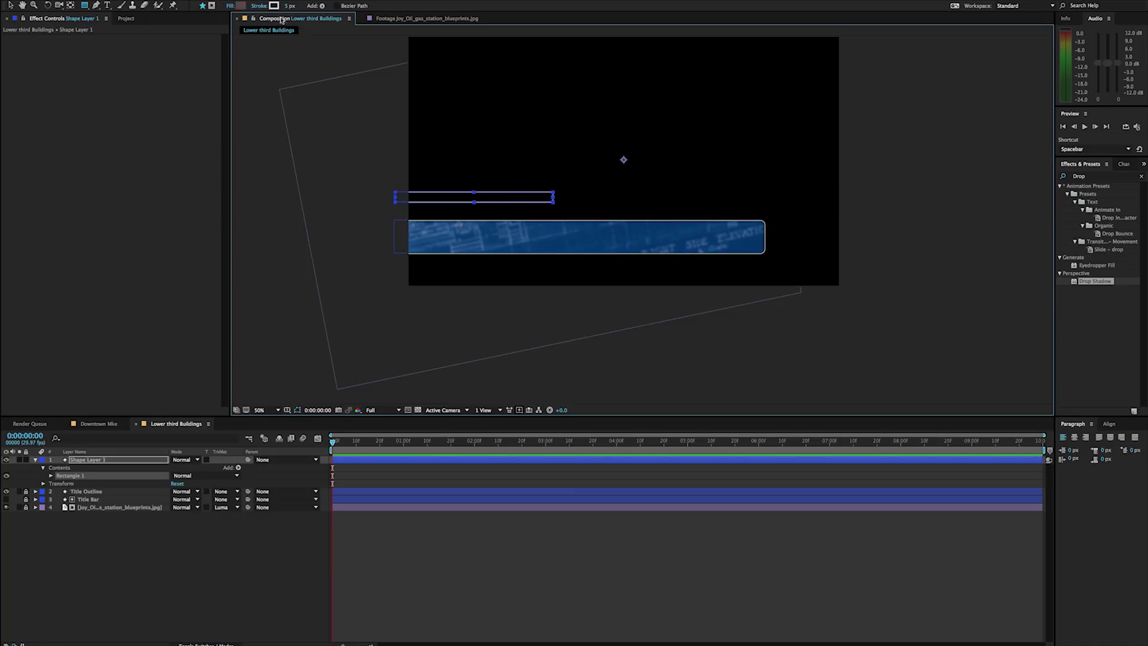
- Fill the new rectangle with the title bar's blue, sampled and slightly lightened
click(241, 6)
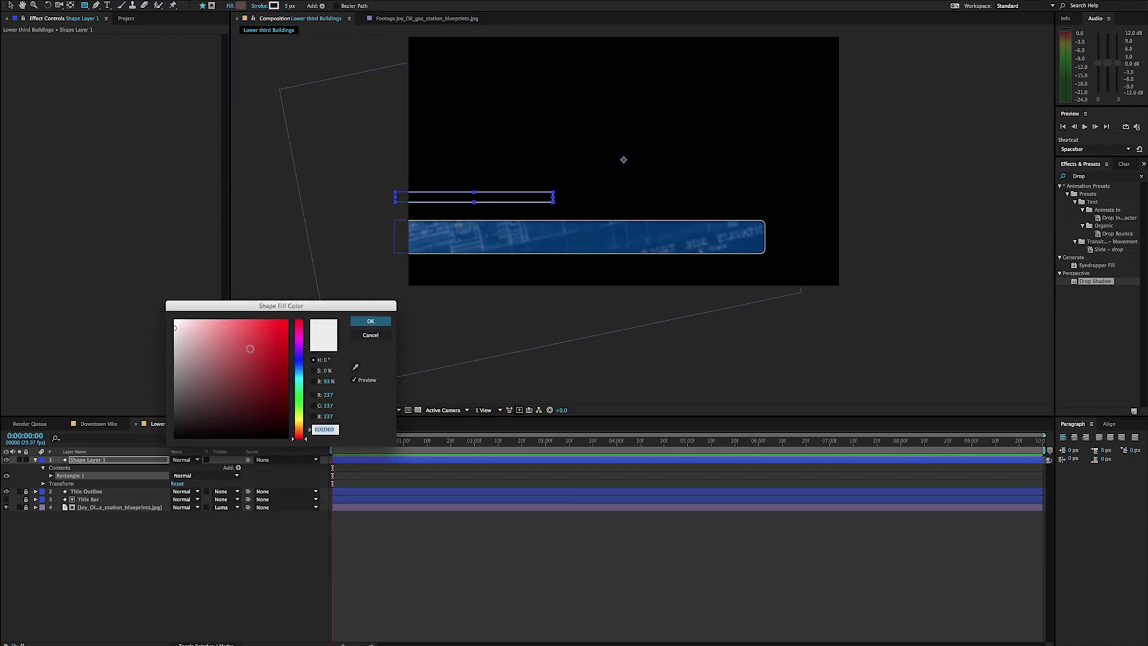
click(356, 367)
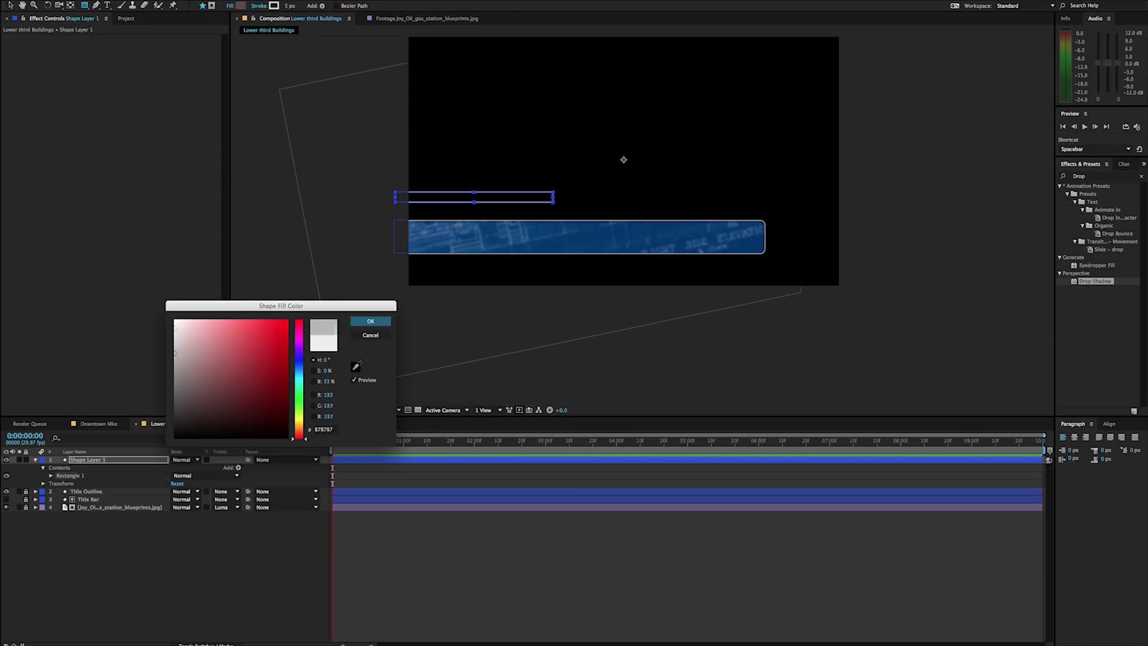
click(551, 238)
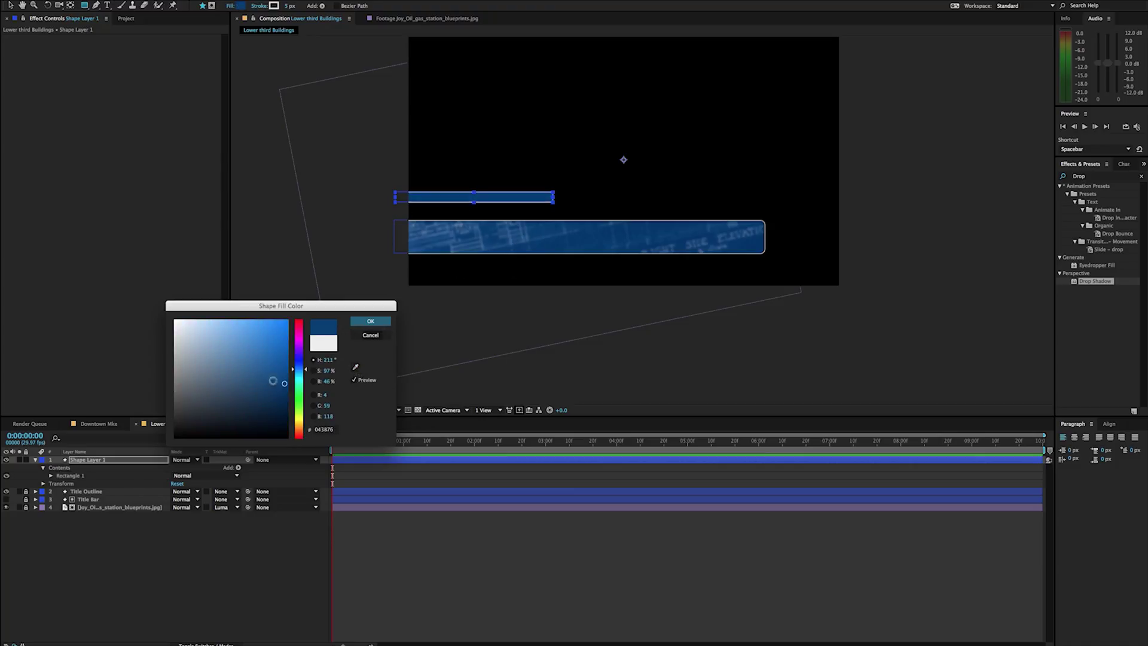
mouse_move(284, 383)
mouse_down()
mouse_move(282, 360)
mouse_move(282, 373)
mouse_up()
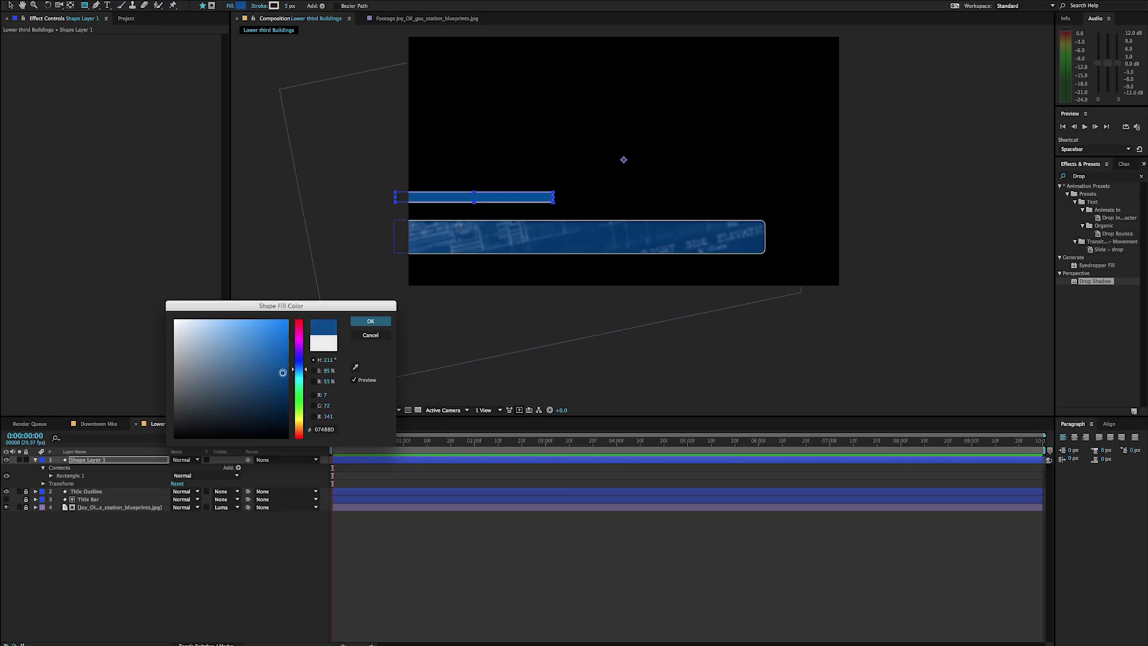
click(368, 324)
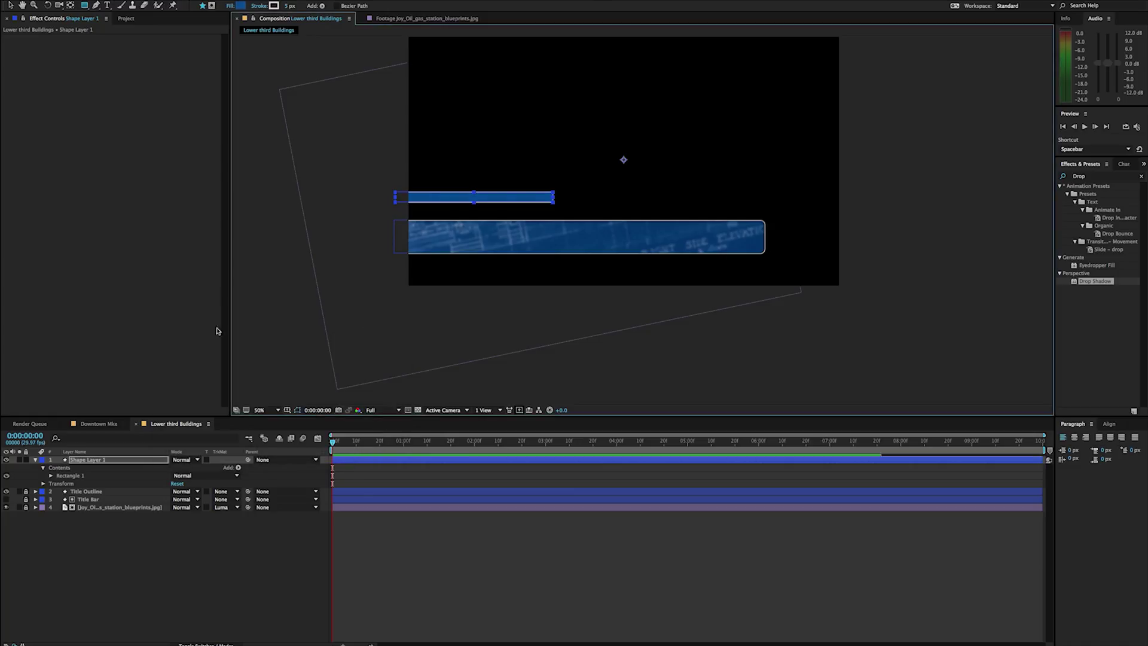
- Remove the new bar's stroke, then restore a solid stroke on it
click(273, 6)
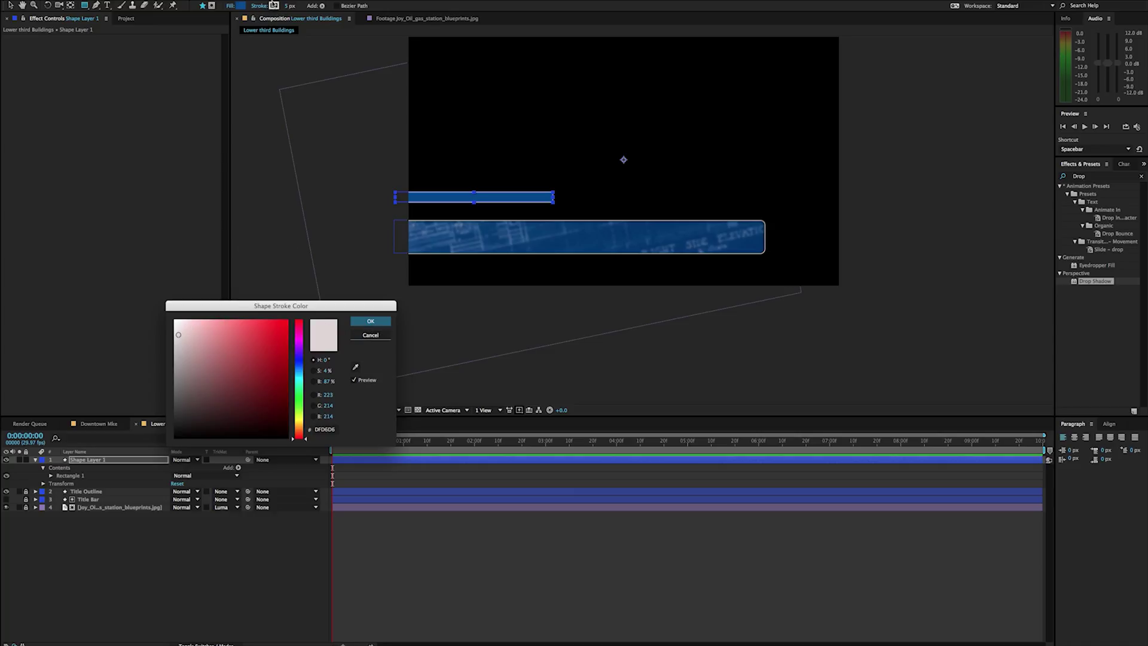
click(369, 321)
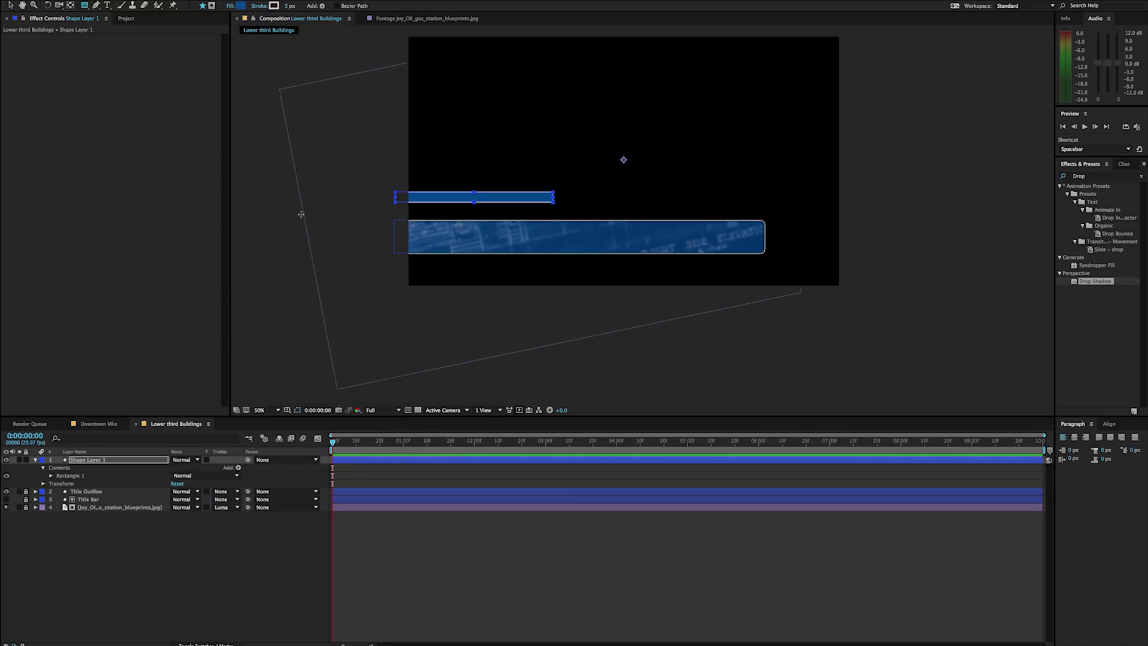
click(261, 8)
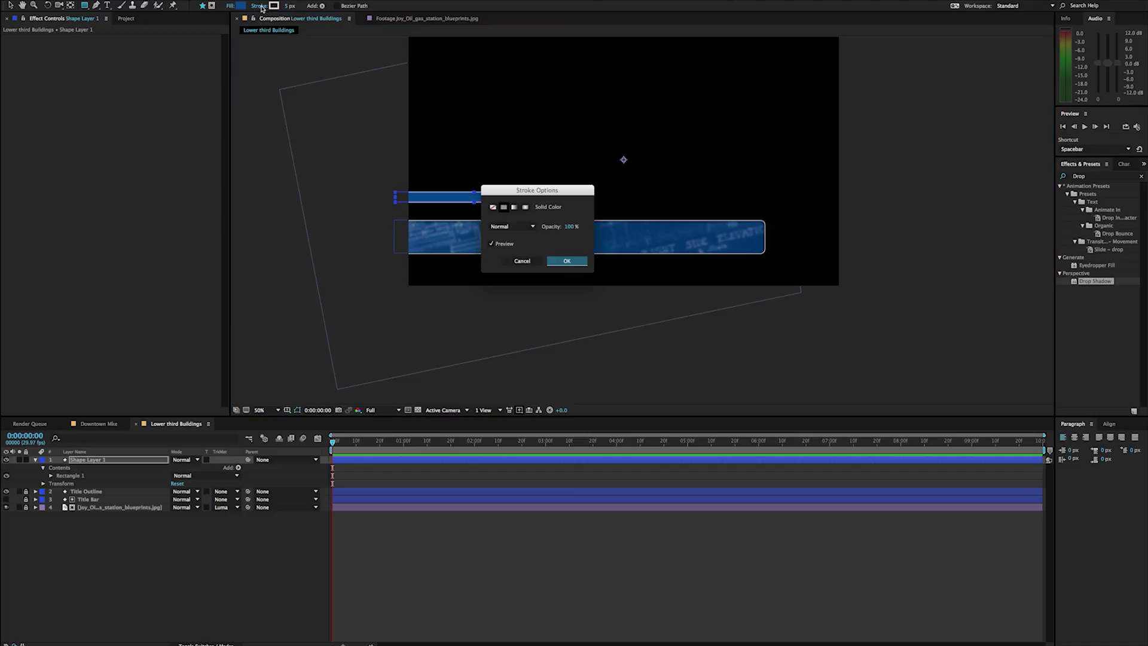
click(493, 207)
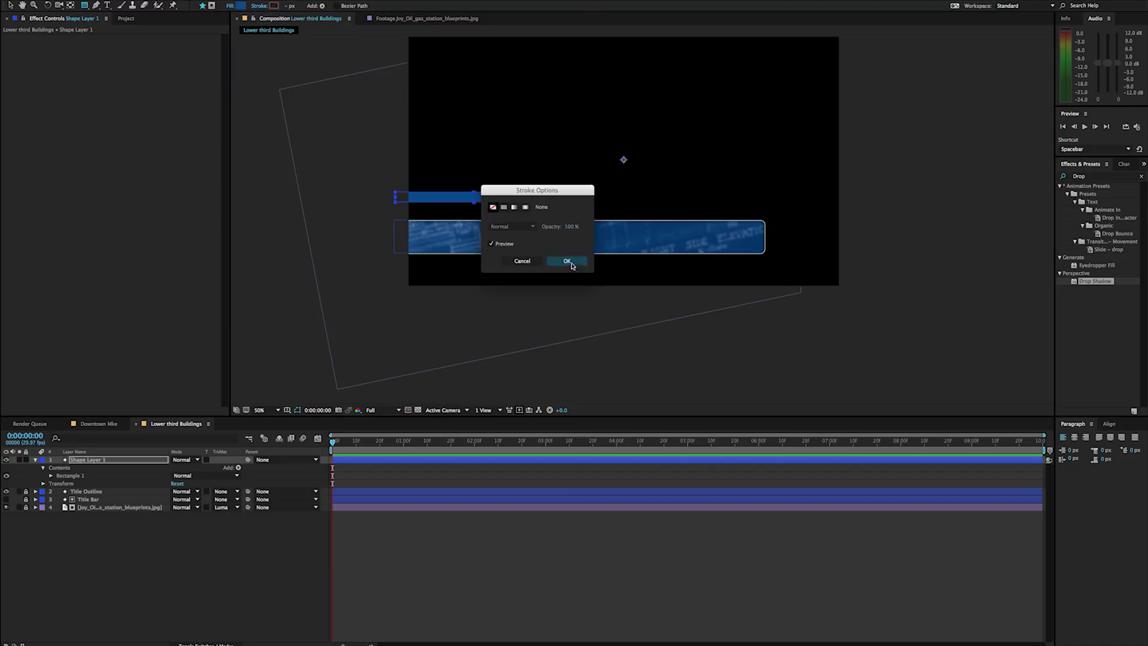
click(571, 261)
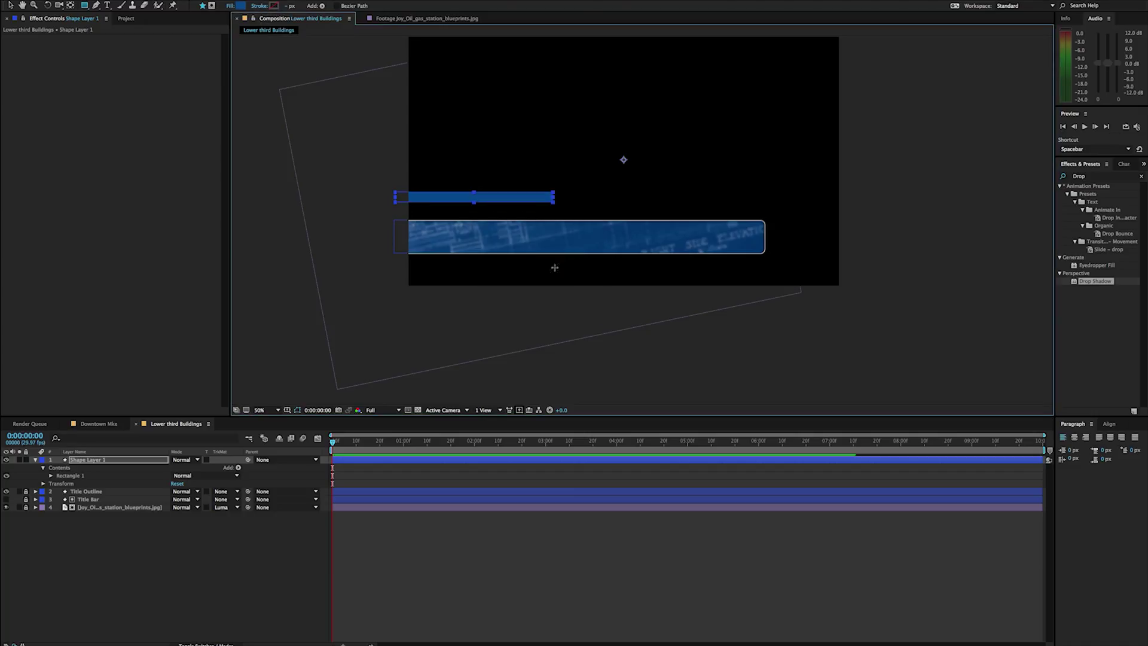
alt+click(274, 6)
click(274, 7)
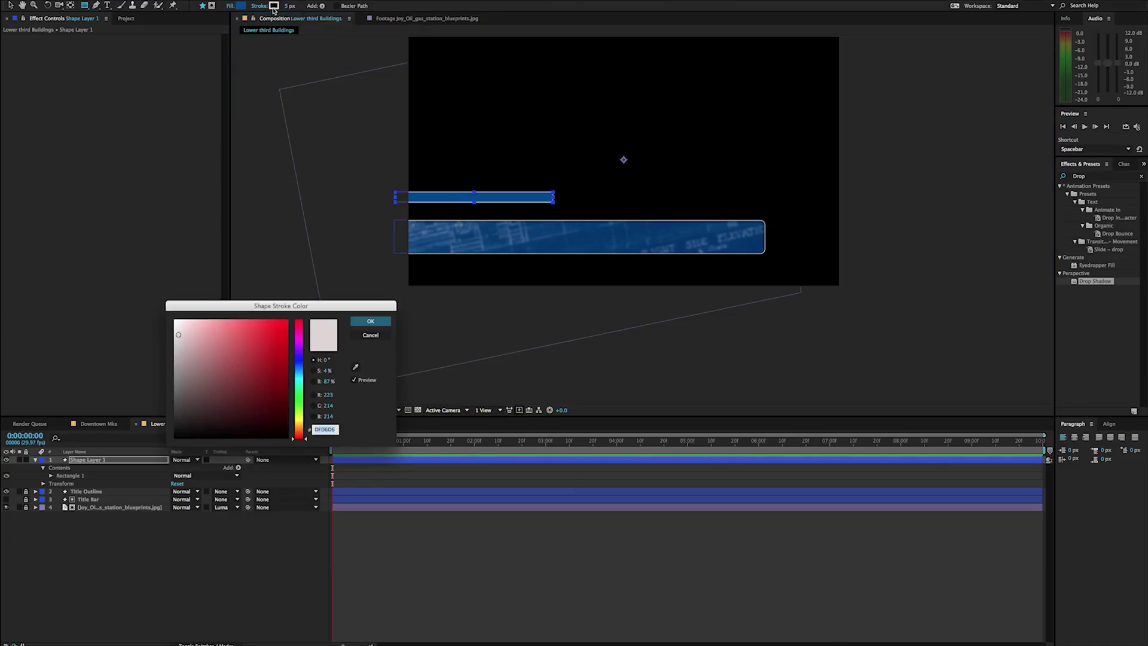
click(370, 321)
- Switch the bar's stroke to a linear Gradient Stroke
alt+click(274, 7)
alt+click(275, 8)
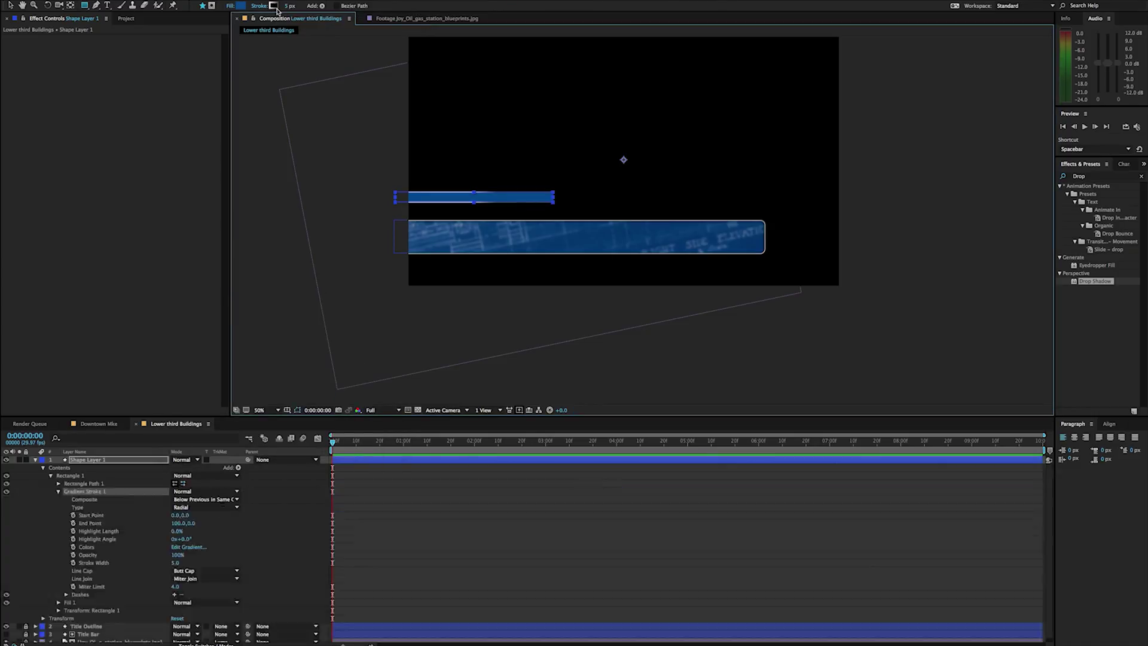
alt+click(274, 7)
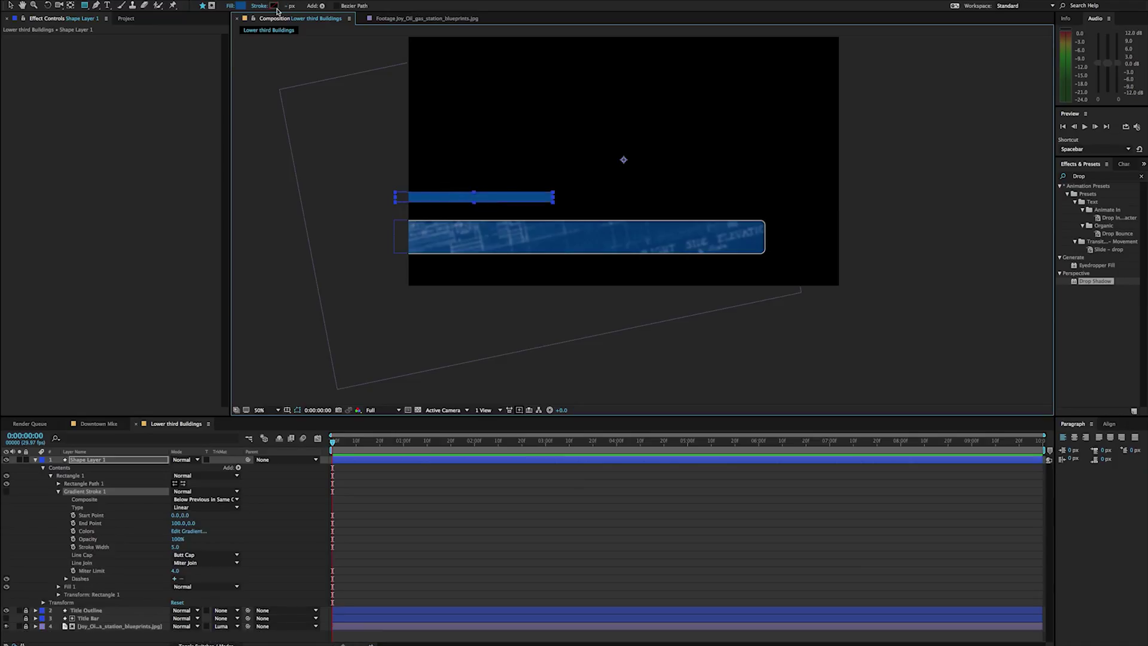
alt+click(274, 6)
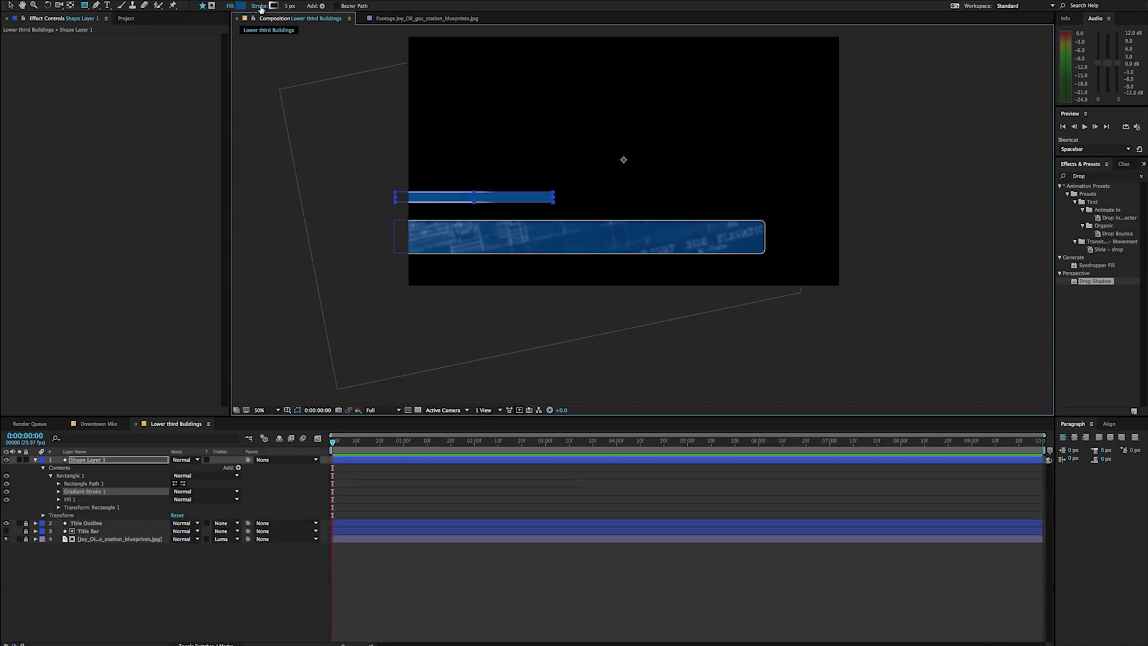
click(261, 6)
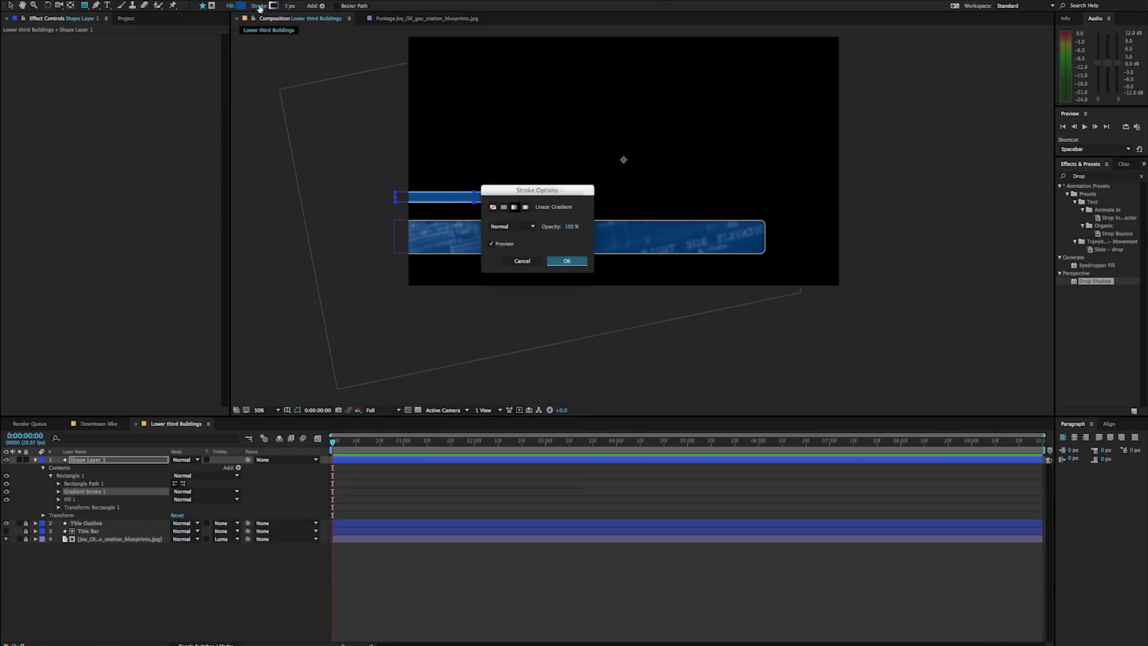
click(545, 262)
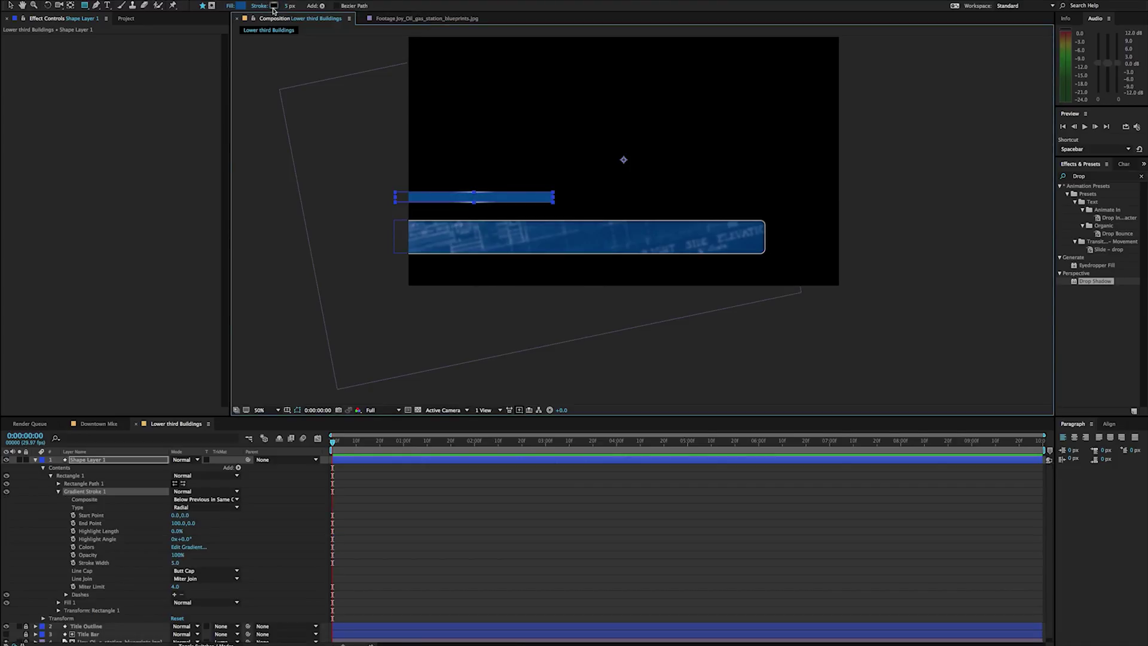
alt+click(273, 6)
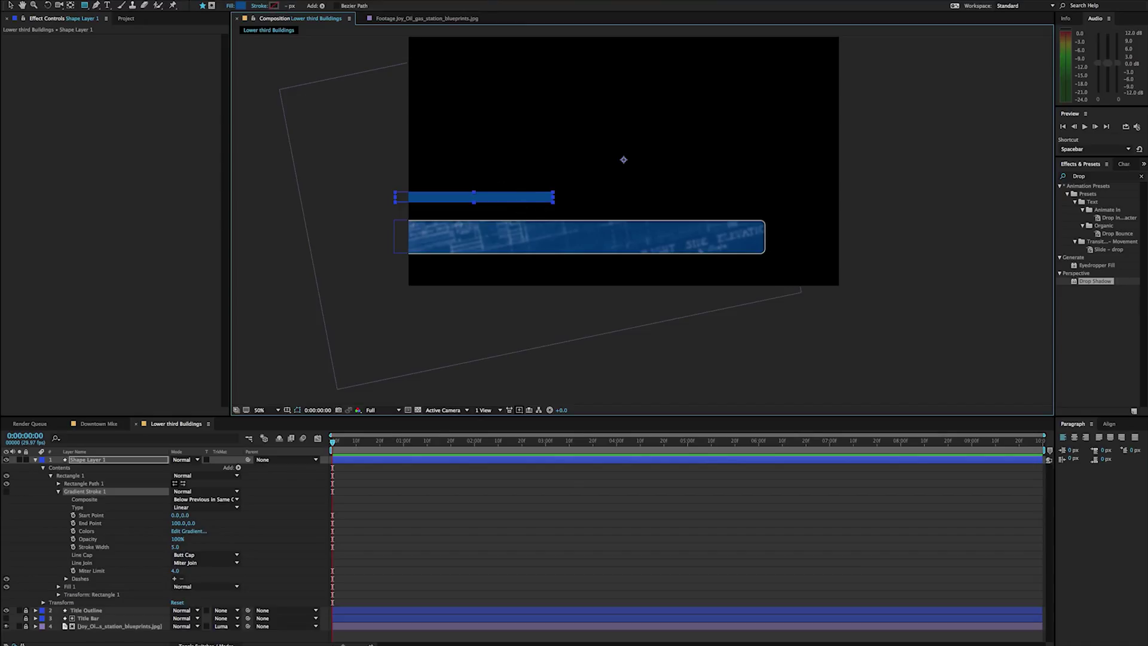
- Rename Shape Layer 1 to Side Rectangle
click(89, 460)
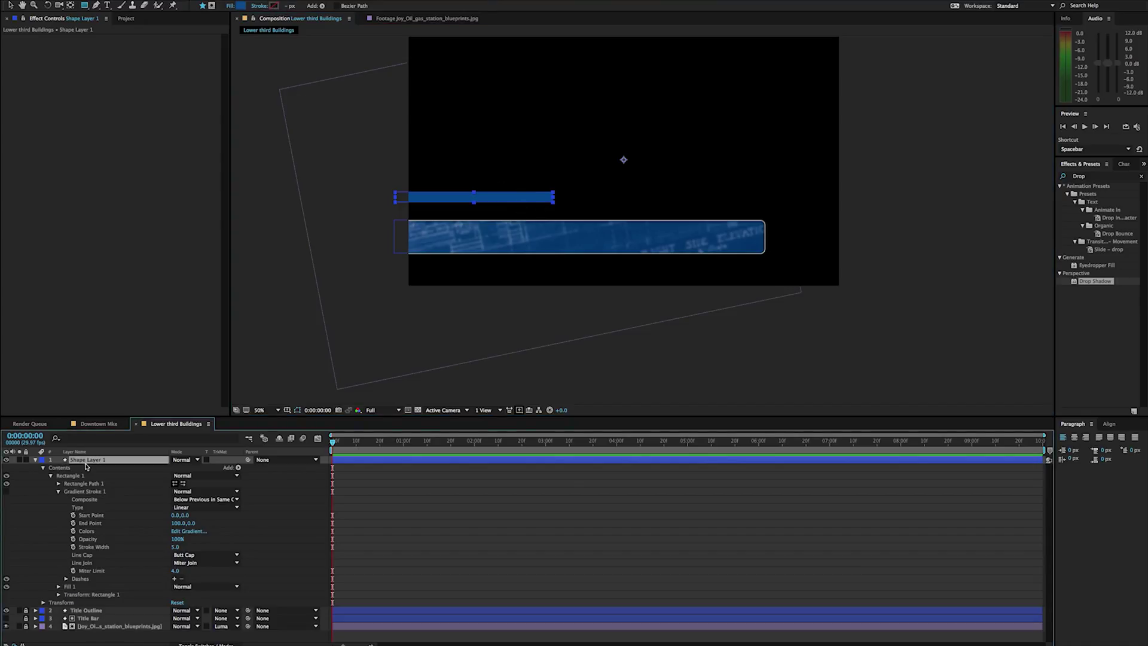
text(Side Rectangle)
key(Return)
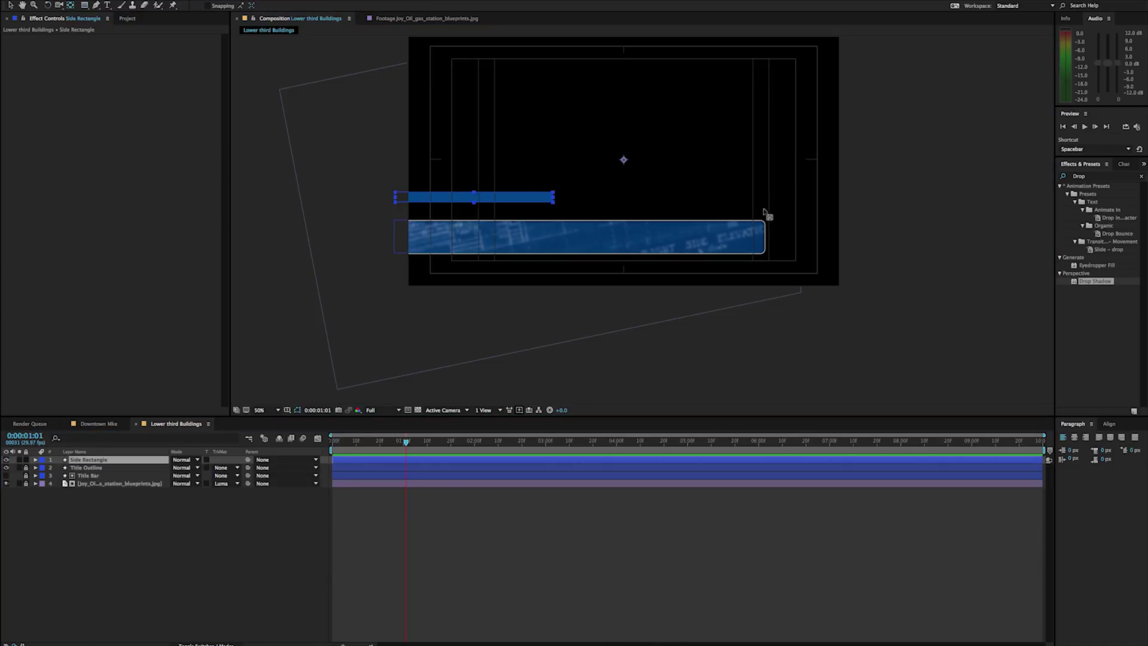
- Centre the bar's anchor point, rotate it diagonally, and move it down-left
drag(624, 160, 474, 198)
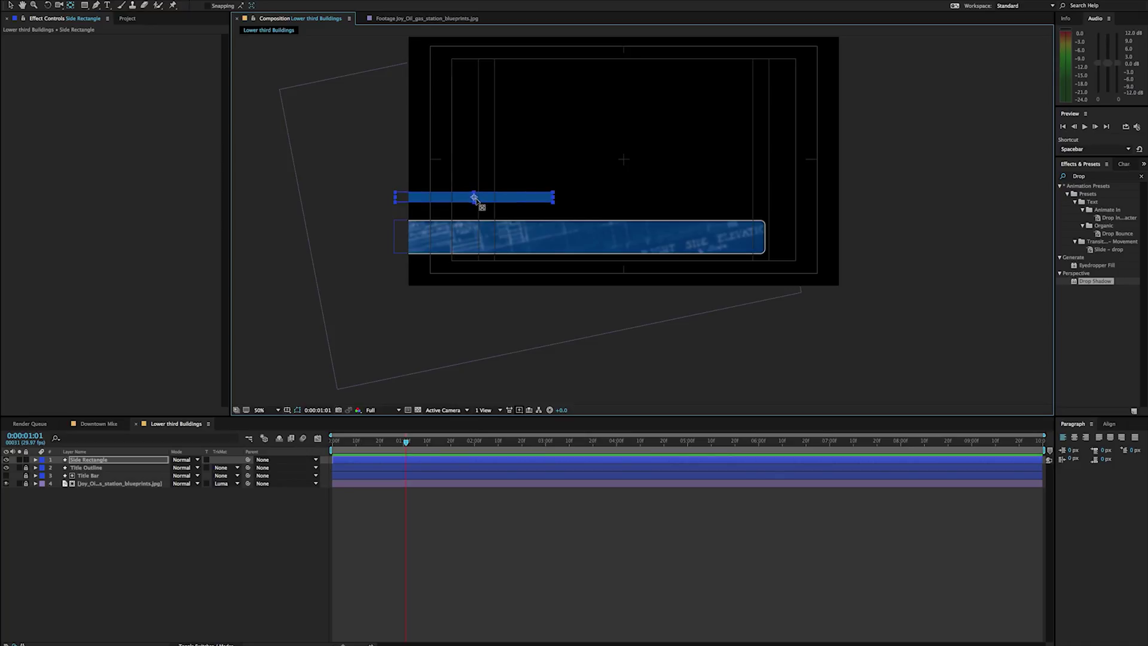
click(49, 6)
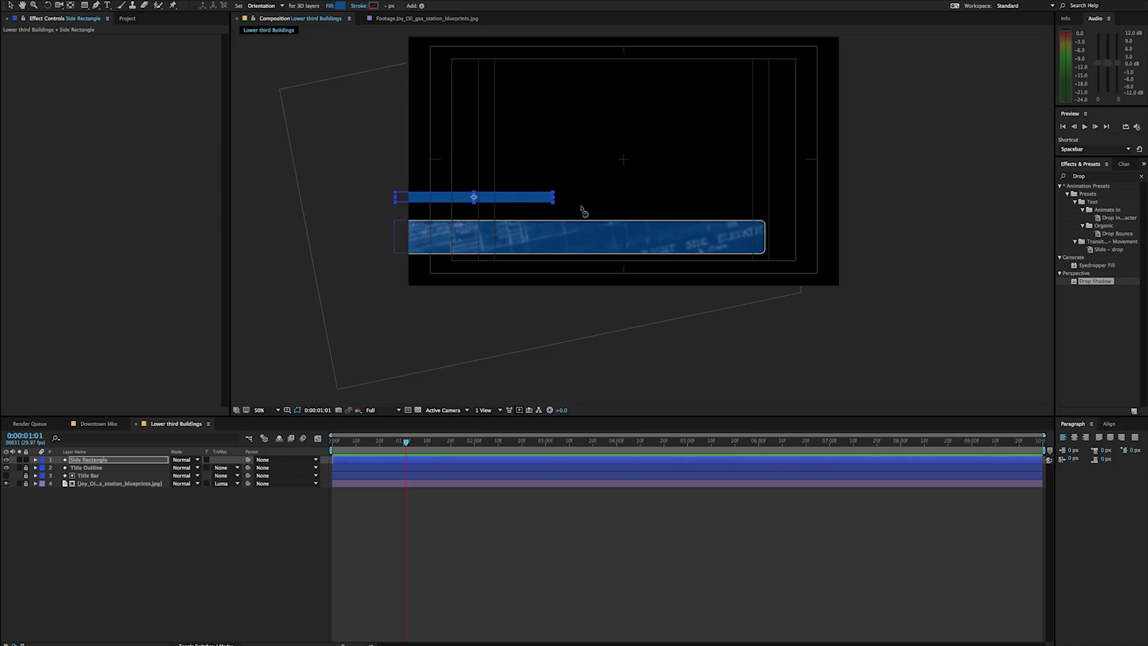
drag(555, 208, 491, 238)
key(v)
drag(457, 184, 413, 227)
- Fine-tune the bar's rotation and move Side Rectangle to the bottom of the stack
drag(487, 300, 490, 304)
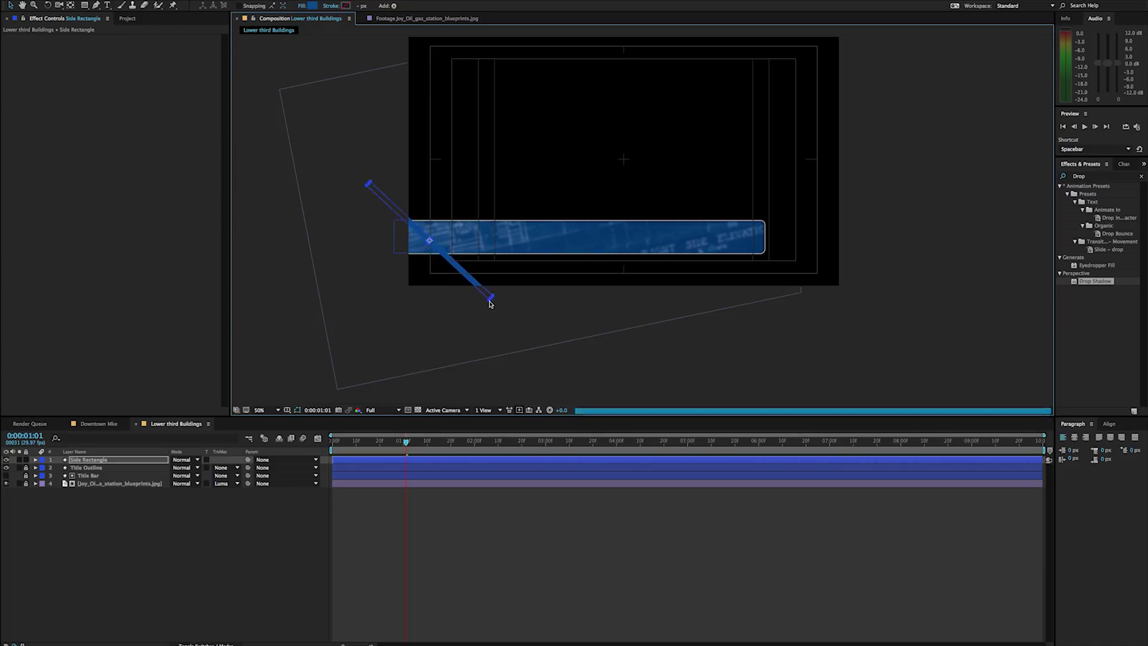
key(w)
mouse_move(488, 307)
mouse_down()
mouse_move(476, 313)
mouse_move(480, 304)
mouse_up()
drag(88, 460, 76, 504)
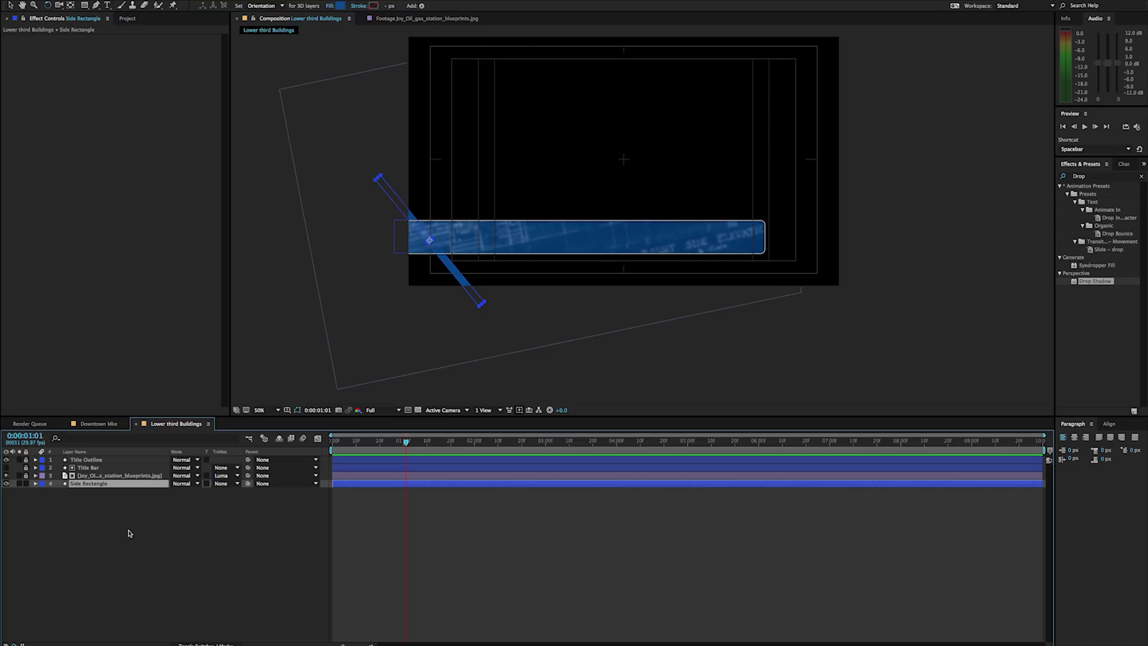
key(v)
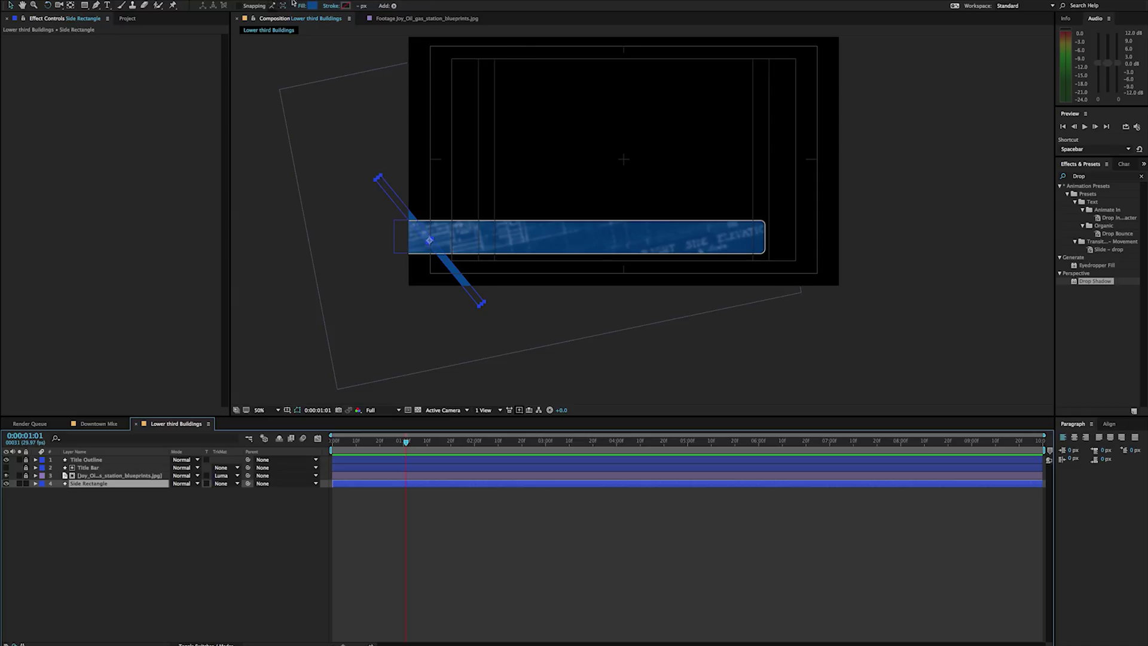
- Recolour the Side Rectangle fill to a deeper purple-blue at hue 246°
click(312, 7)
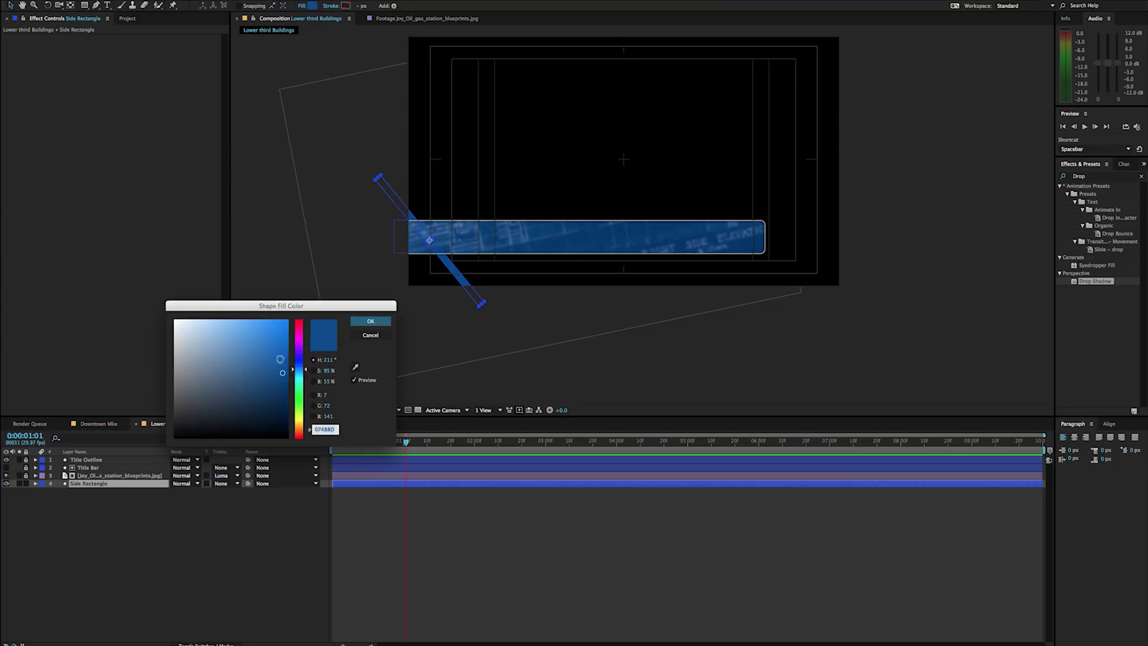
drag(302, 369, 301, 360)
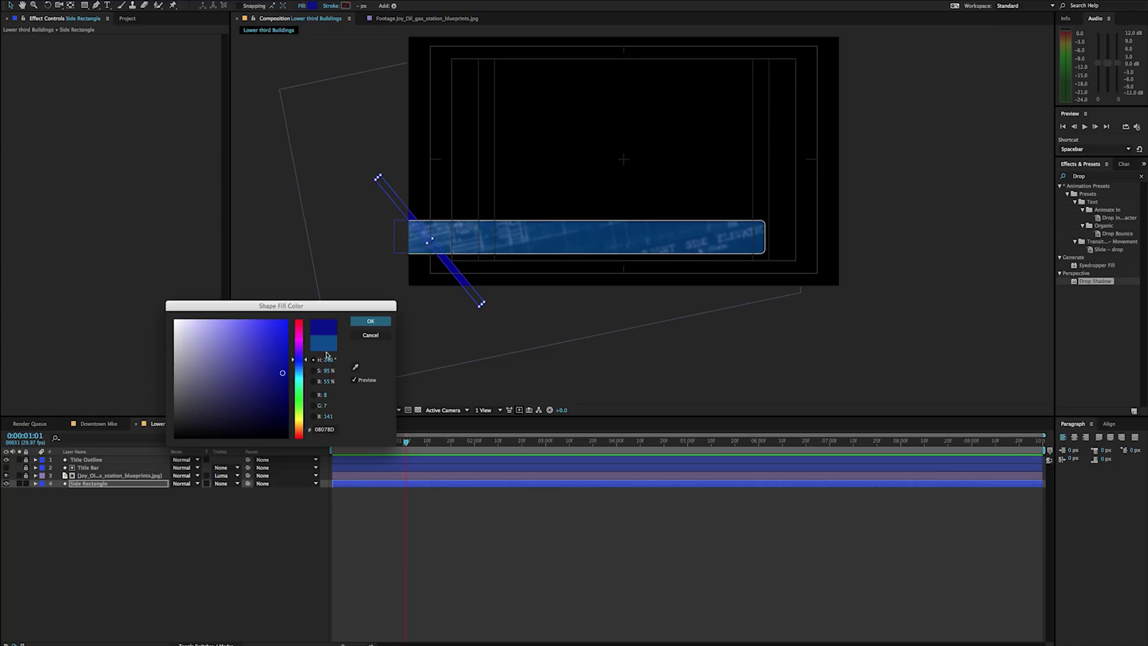
click(371, 323)
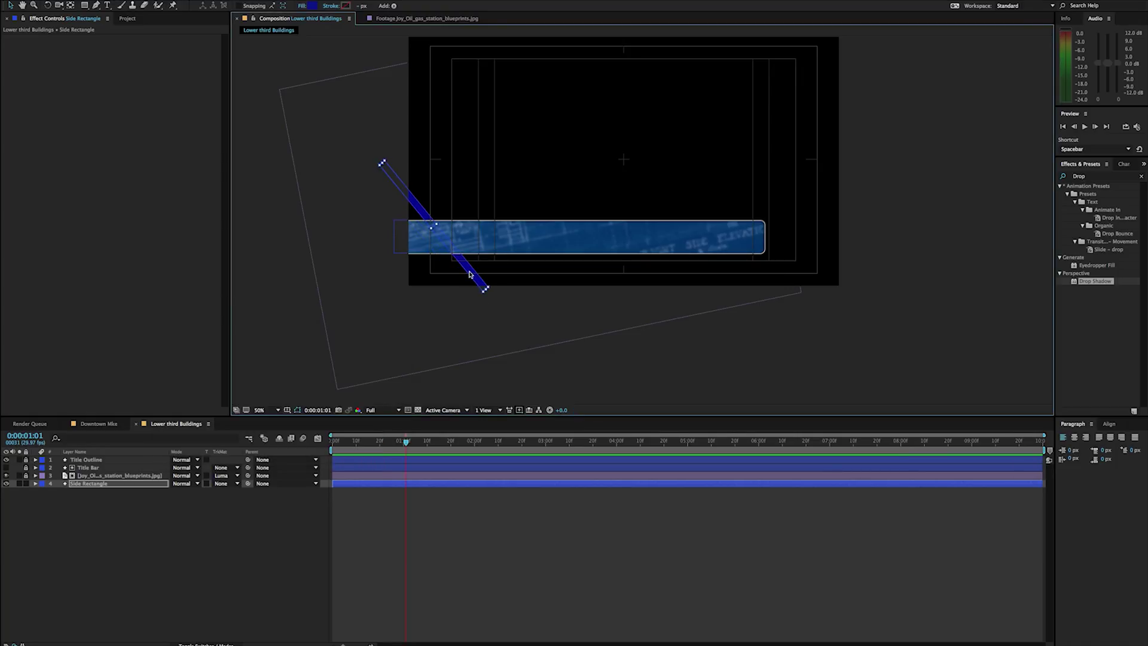
- Widen the diagonal rectangle so it shows as three parallel stripes
mouse_move(470, 275)
mouse_down()
mouse_move(488, 273)
mouse_move(452, 292)
mouse_move(479, 283)
mouse_up()
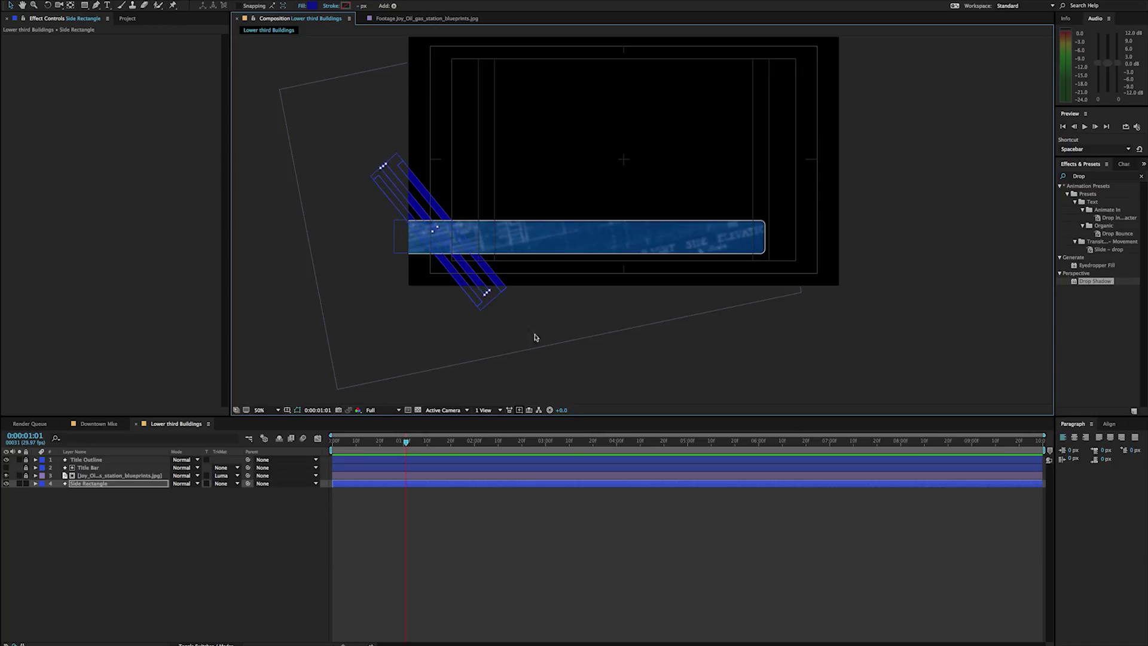
click(547, 365)
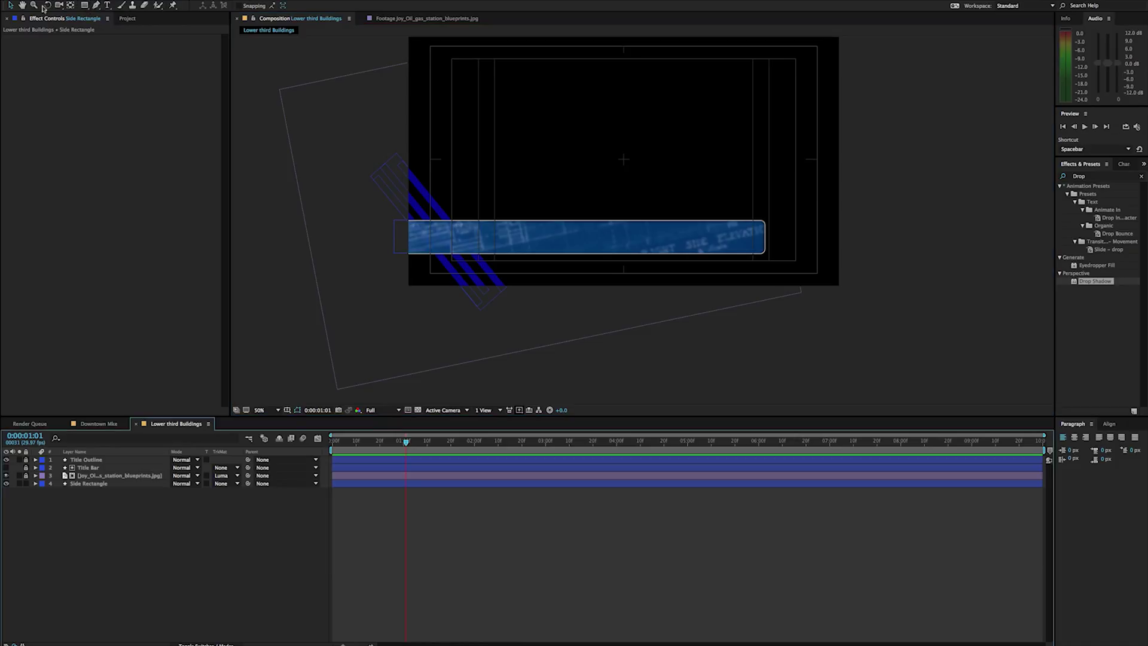
click(96, 6)
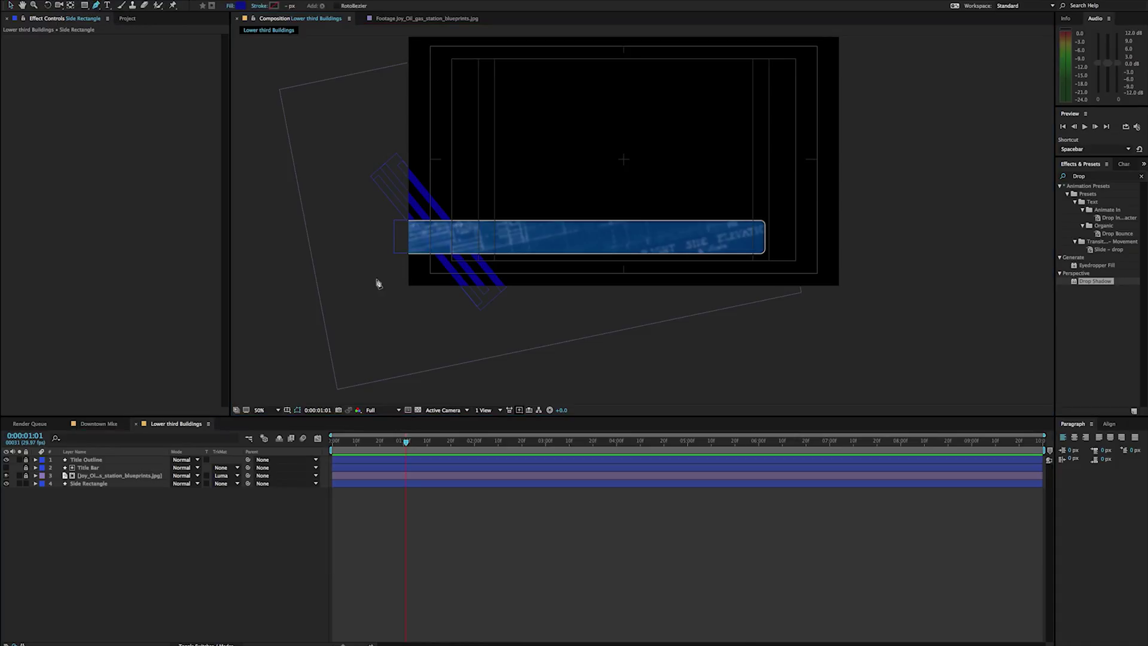
- Pen-draw a closed blue bar under the title bar with a slanted right end and level bottom
click(381, 244)
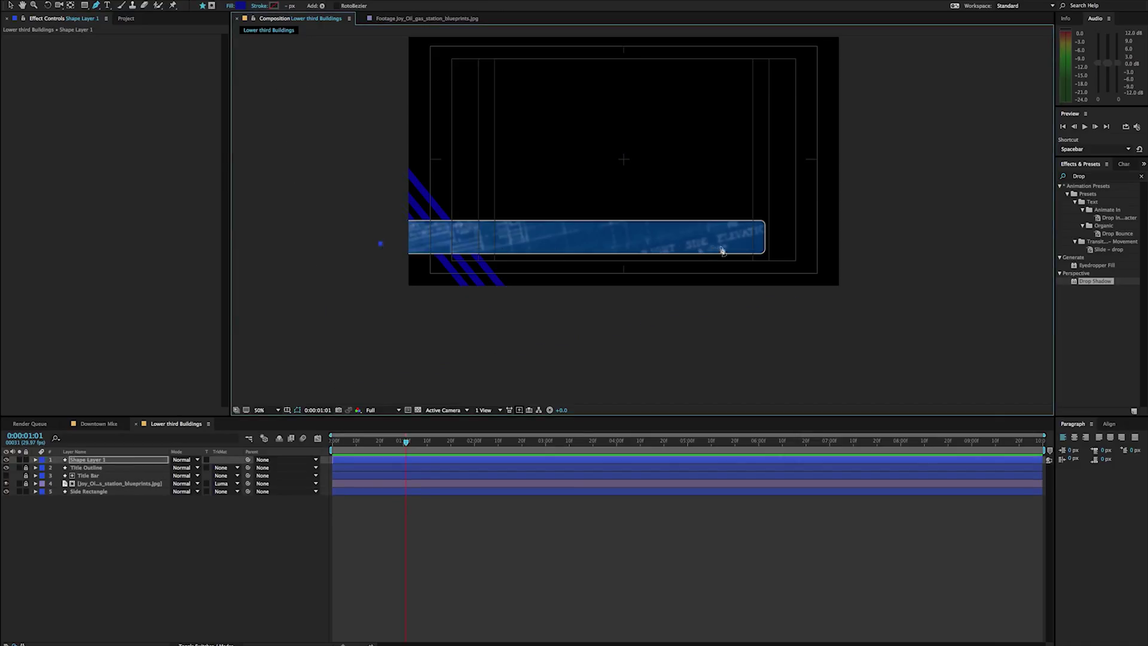
drag(755, 246, 740, 267)
click(381, 267)
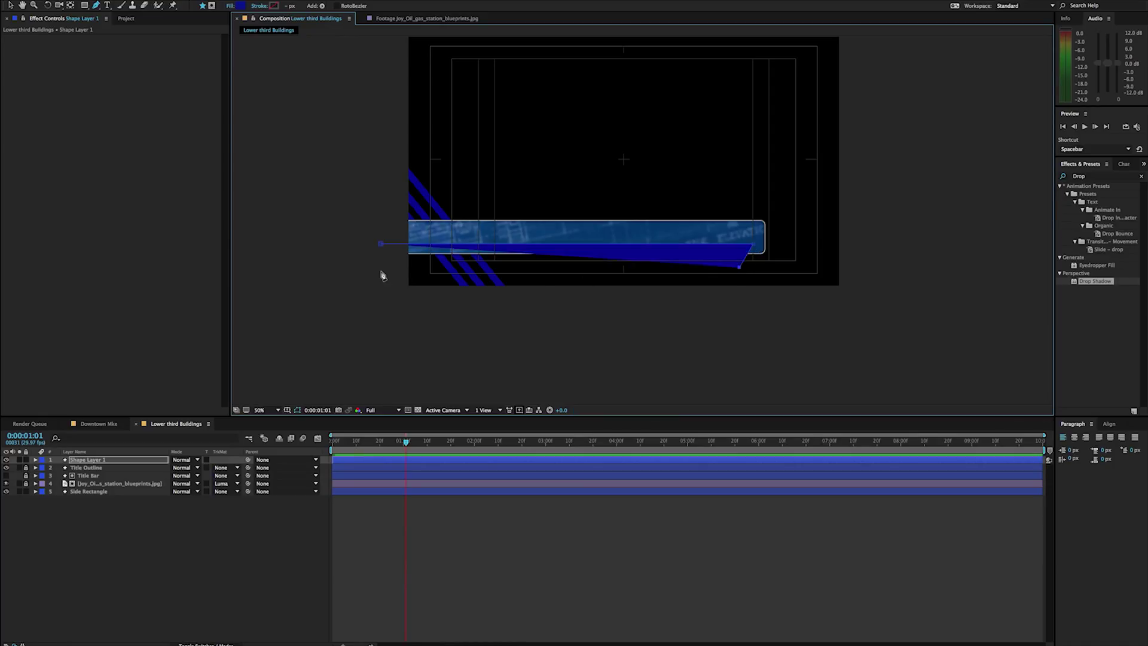
click(380, 245)
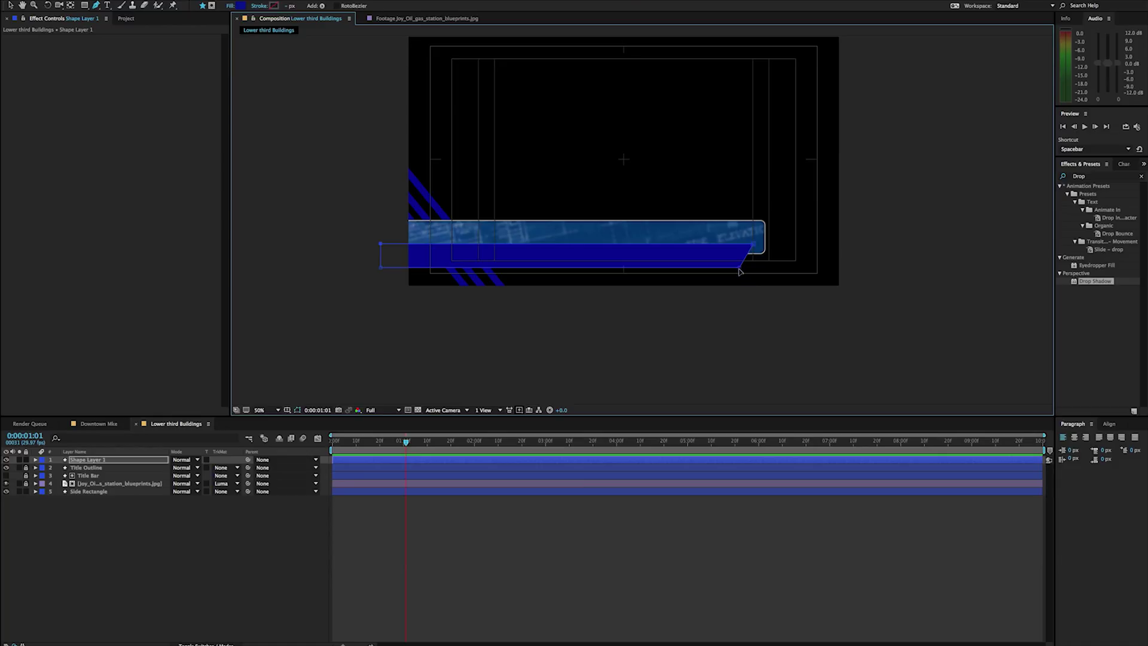
drag(739, 271, 741, 264)
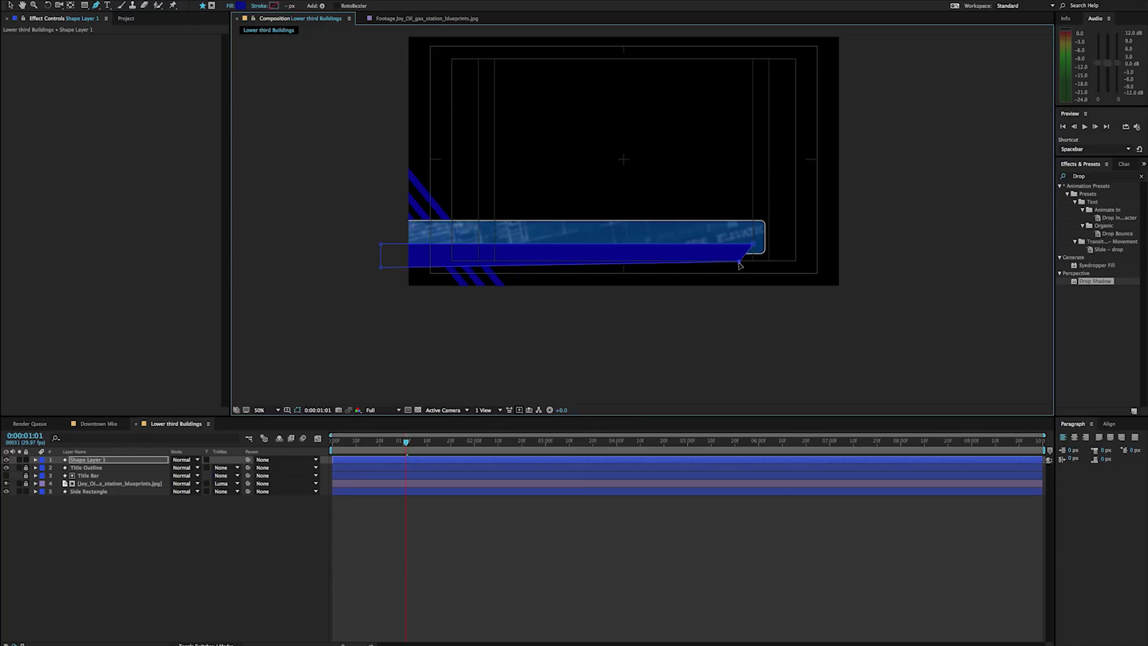
drag(381, 270, 382, 264)
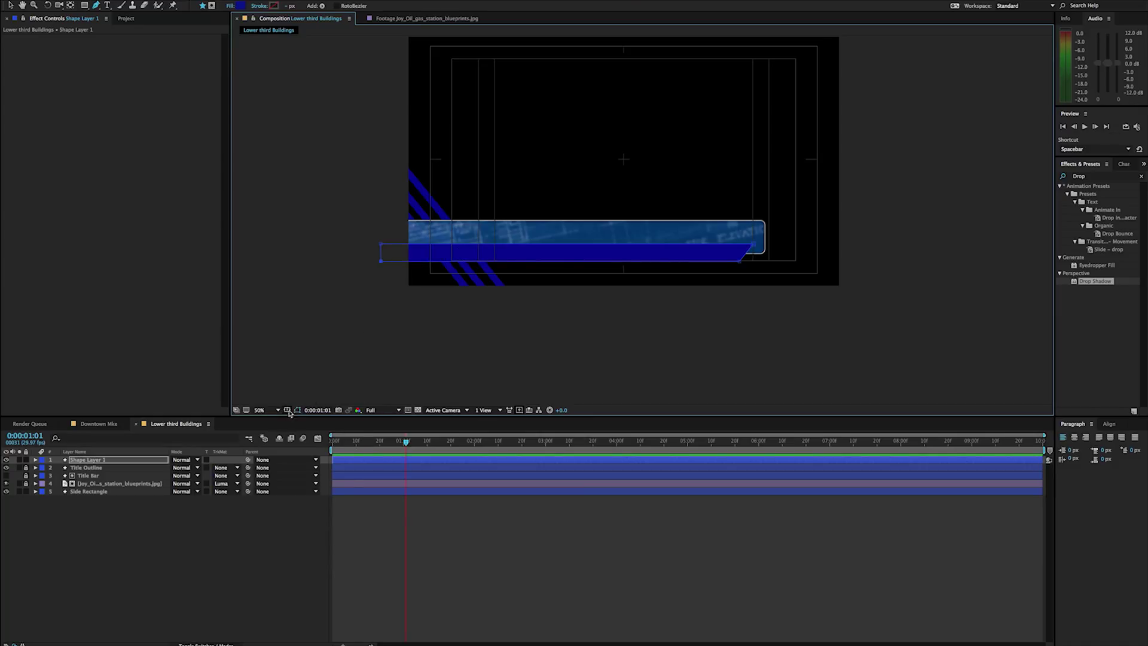
click(287, 410)
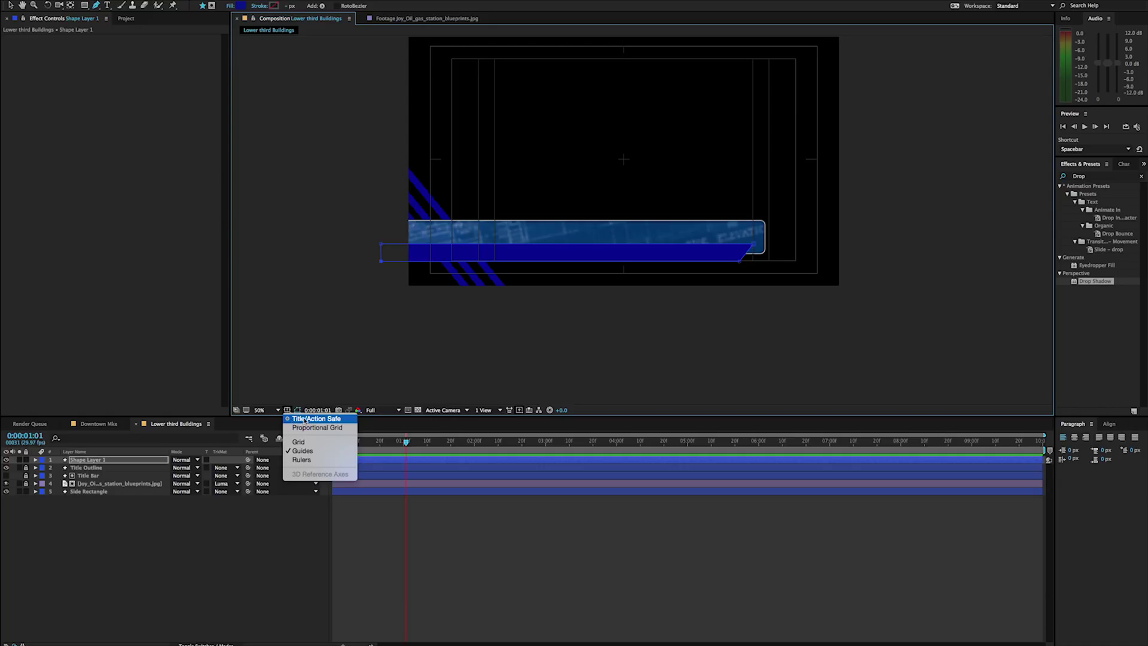
click(311, 419)
click(287, 410)
click(308, 419)
click(287, 410)
click(308, 419)
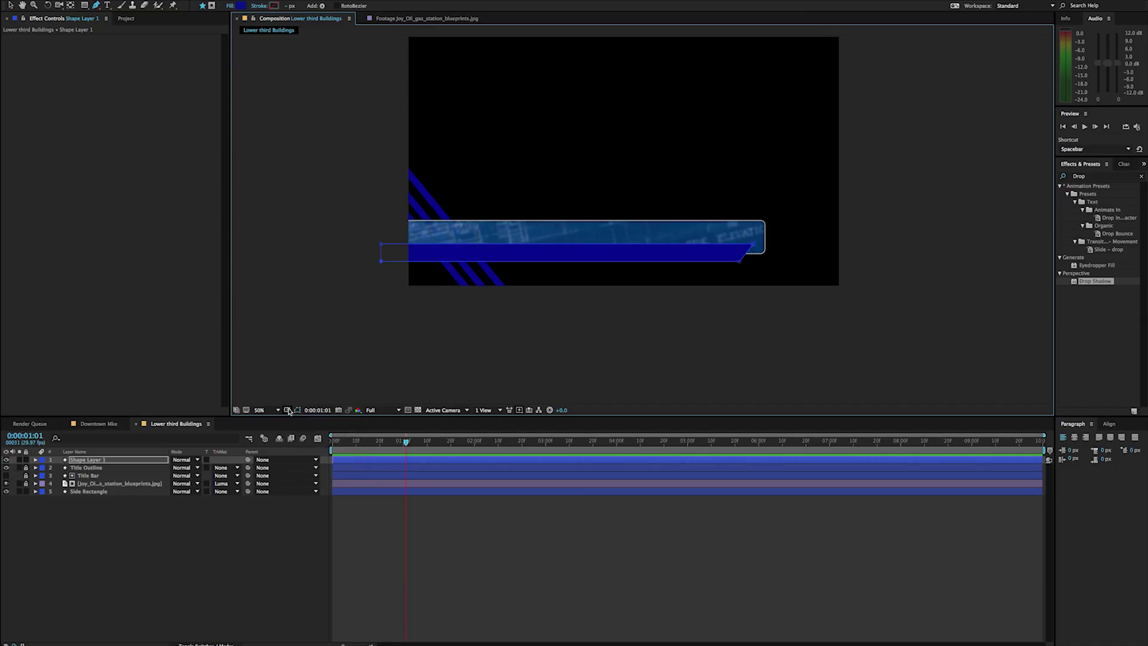
click(288, 410)
click(309, 419)
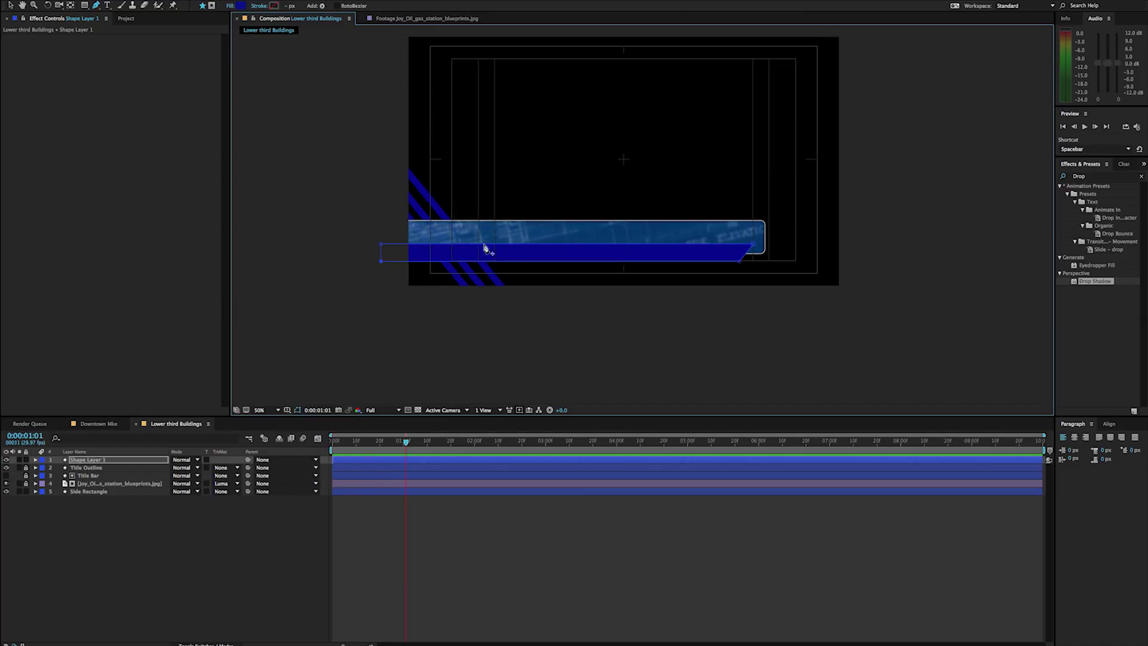
click(288, 411)
click(293, 421)
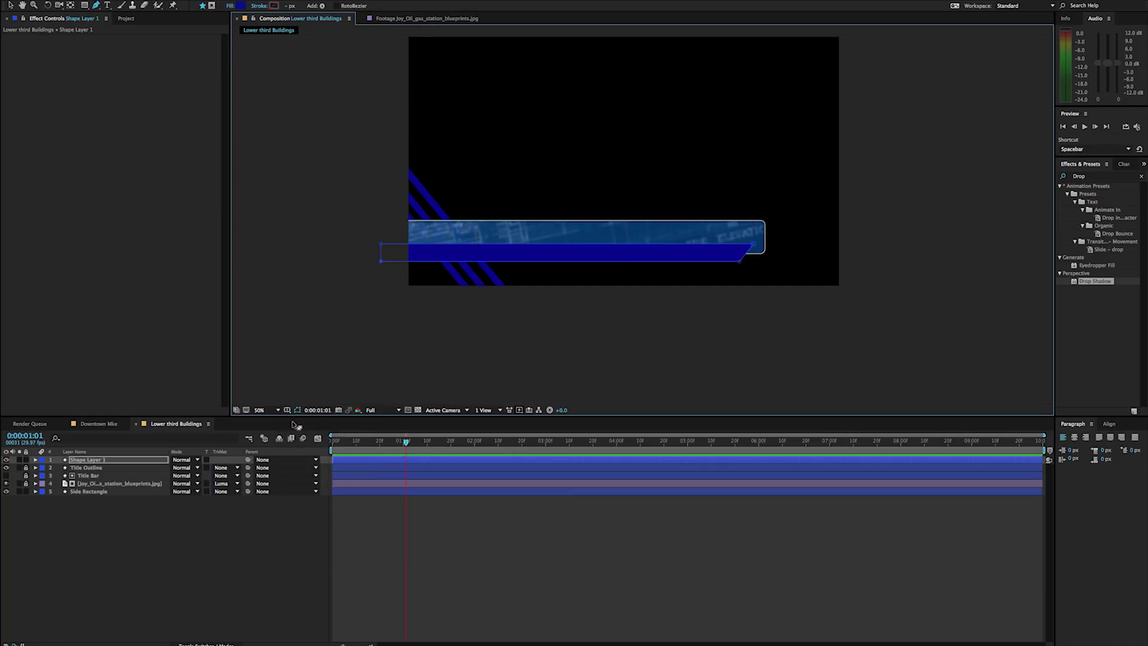
click(287, 411)
click(290, 419)
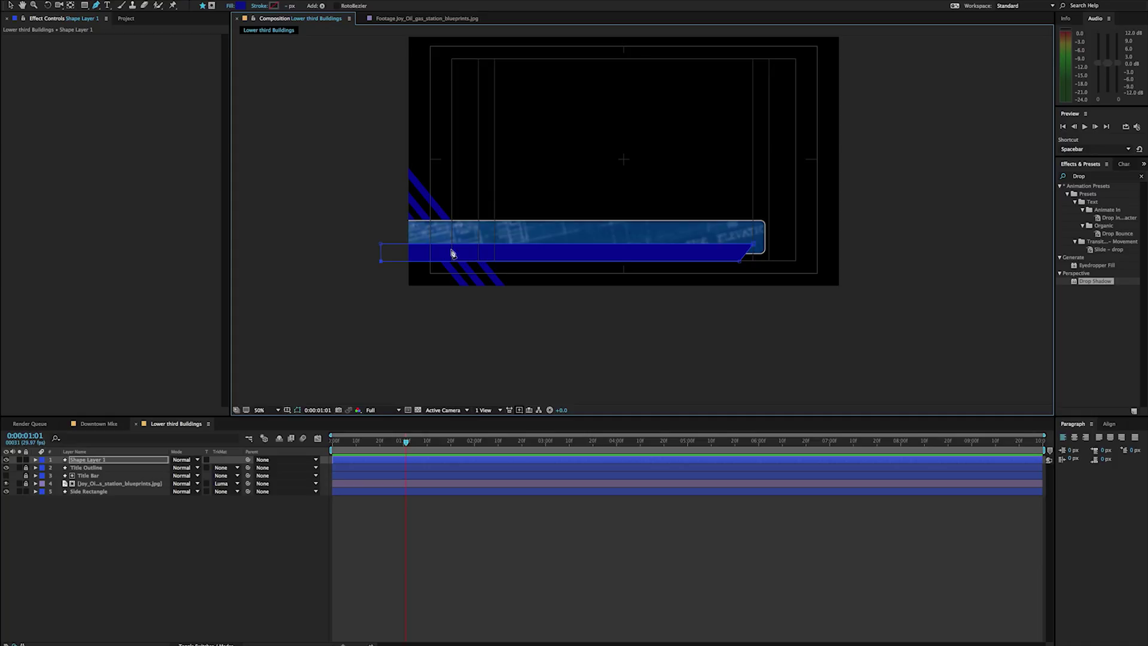
scroll(453, 253, up, 6)
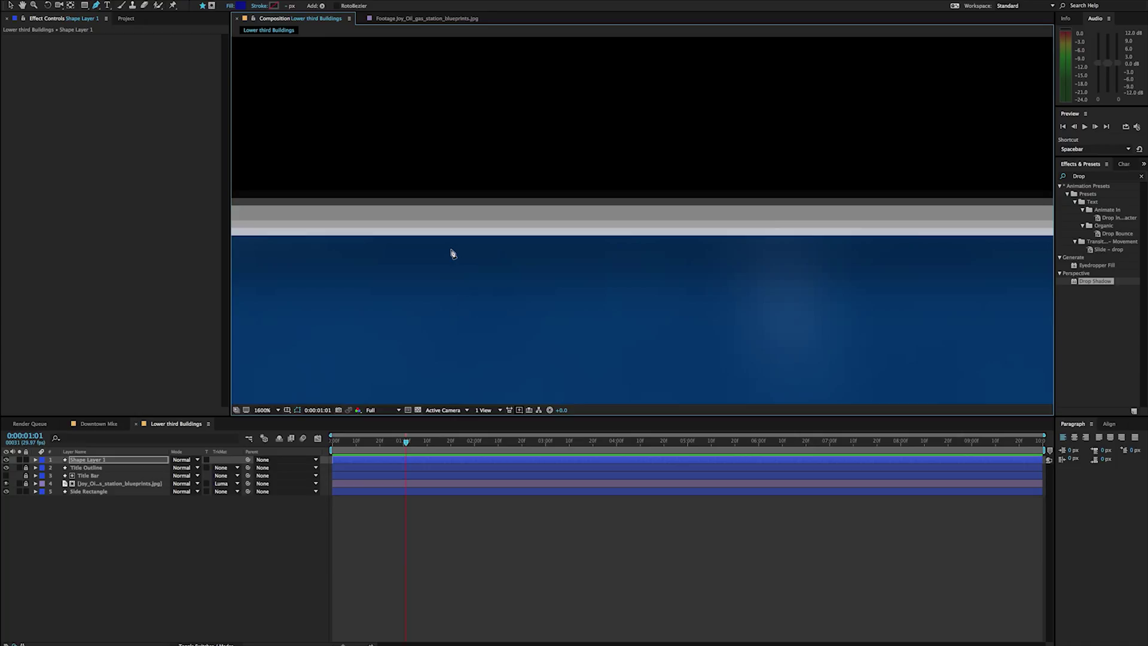
scroll(453, 254, down, 6)
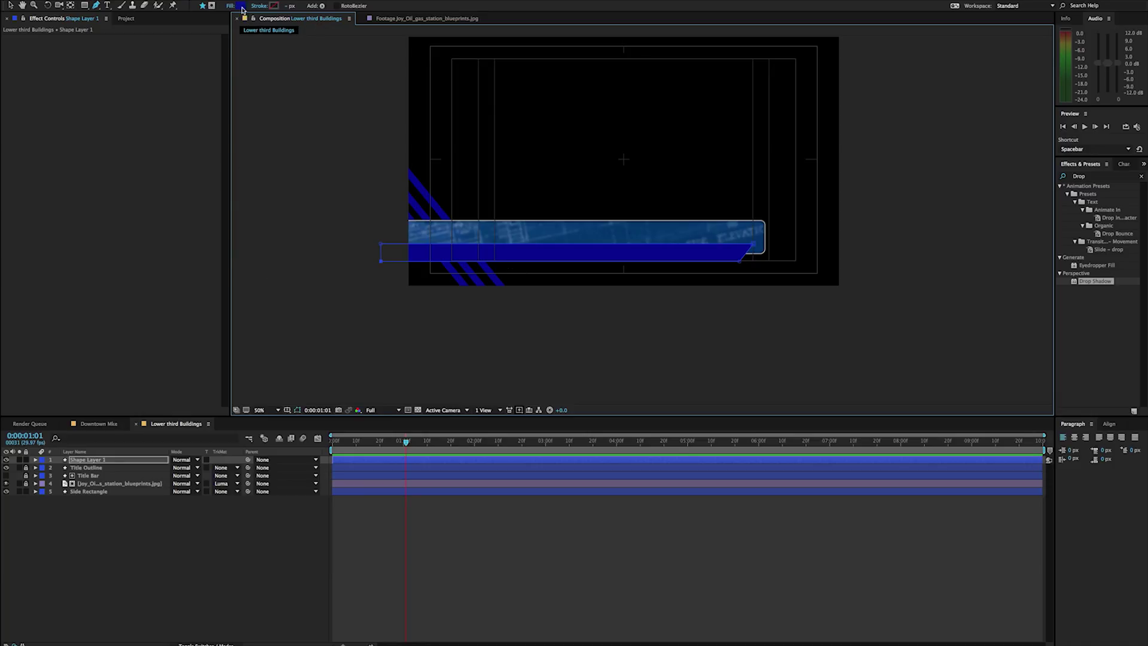
- Rename the new bar's layer to Subtitle Bar
click(93, 461)
text(Subtitle Bar)
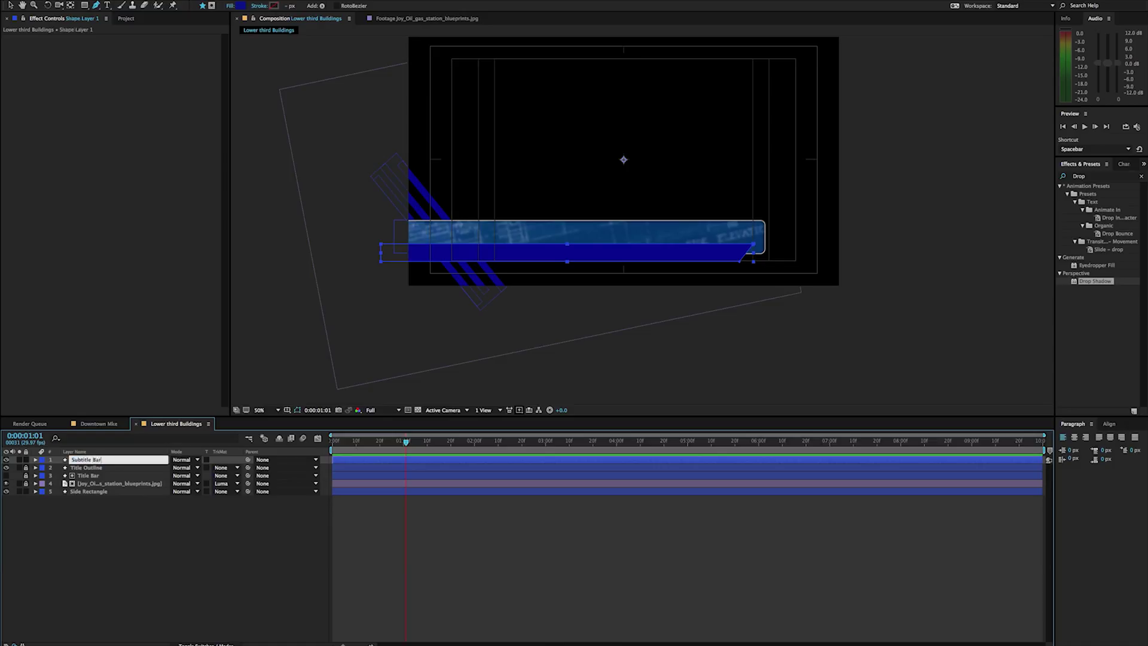
key(Return)
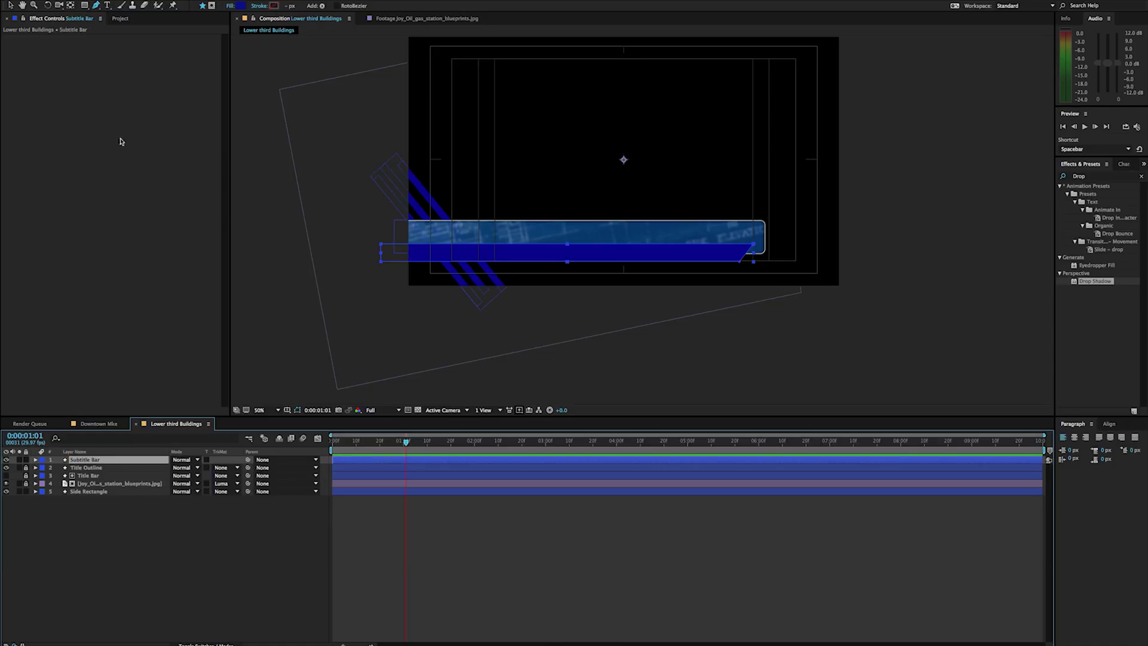
- Fill the Subtitle Bar light grey and duplicate its layer as Subtitle Bar 2
click(240, 5)
mouse_move(184, 330)
mouse_down()
mouse_move(166, 358)
mouse_move(177, 343)
mouse_up()
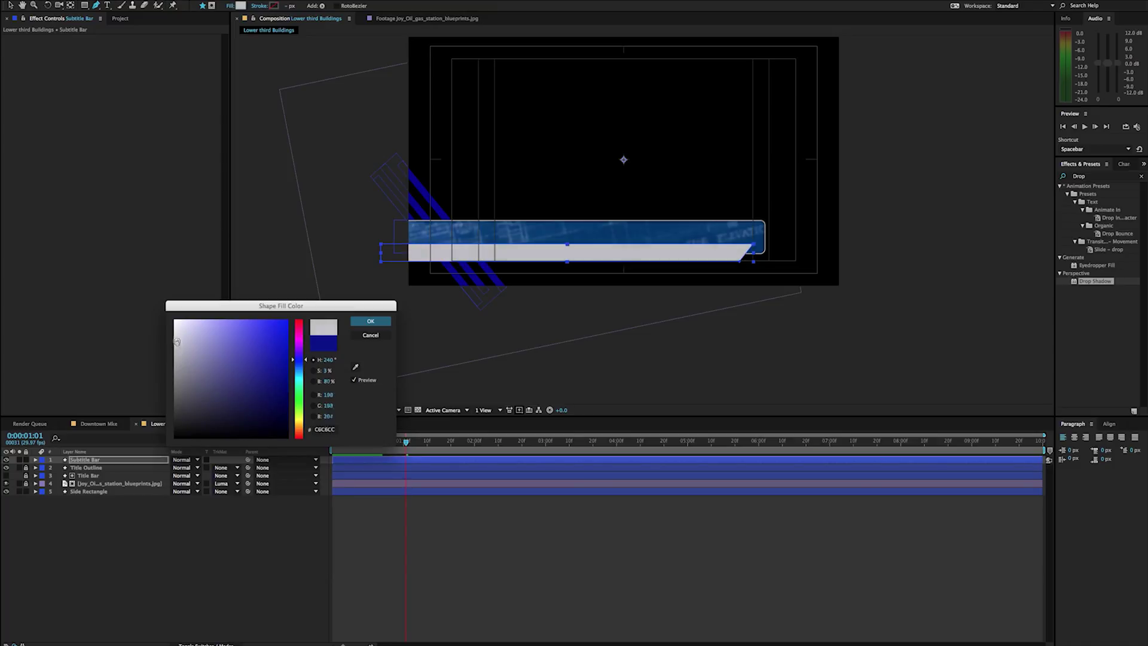
key(Return)
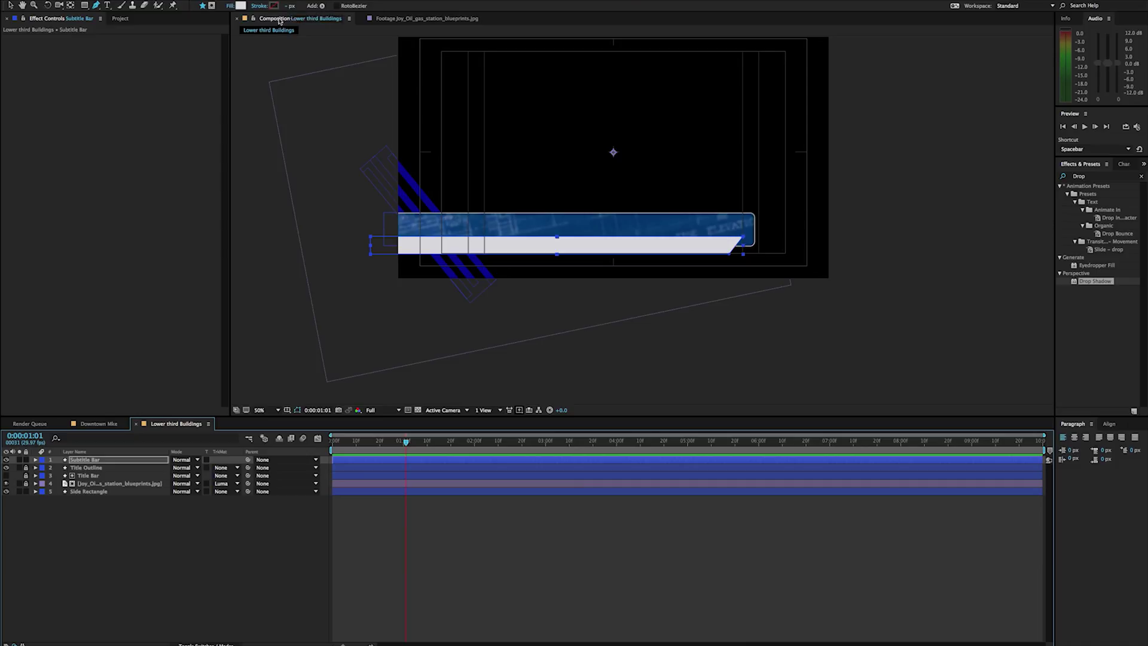
click(80, 461)
key(ctrl+d)
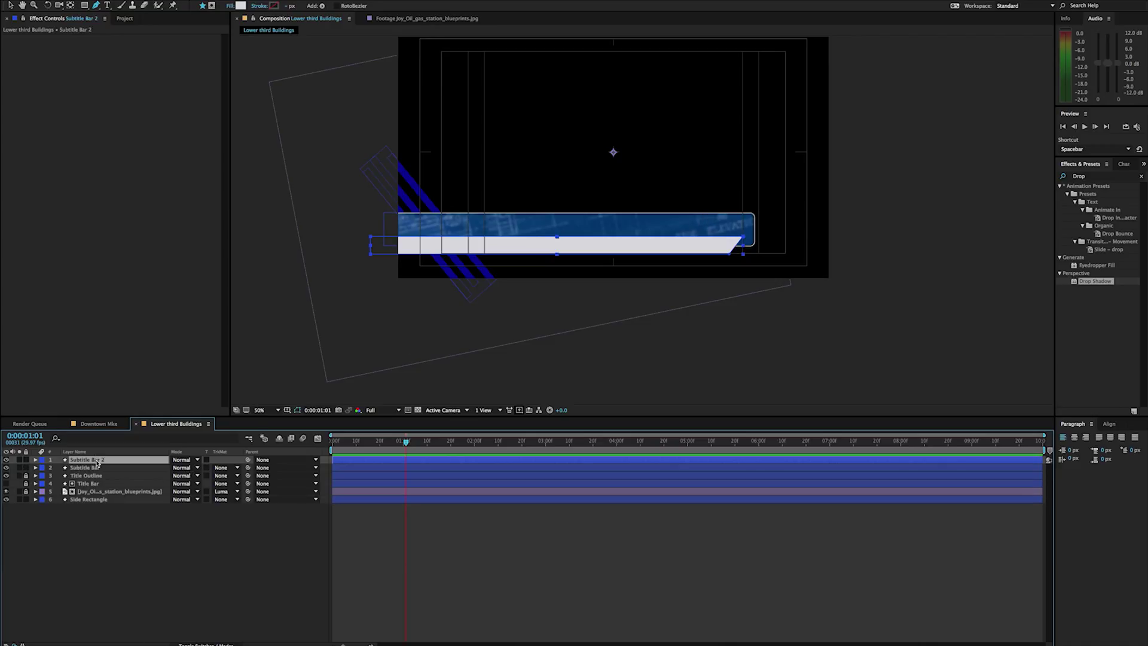
- Rename the duplicated layer to Subtitle Outline
key(Return)
key(BackSpace)
key(BackSpace)
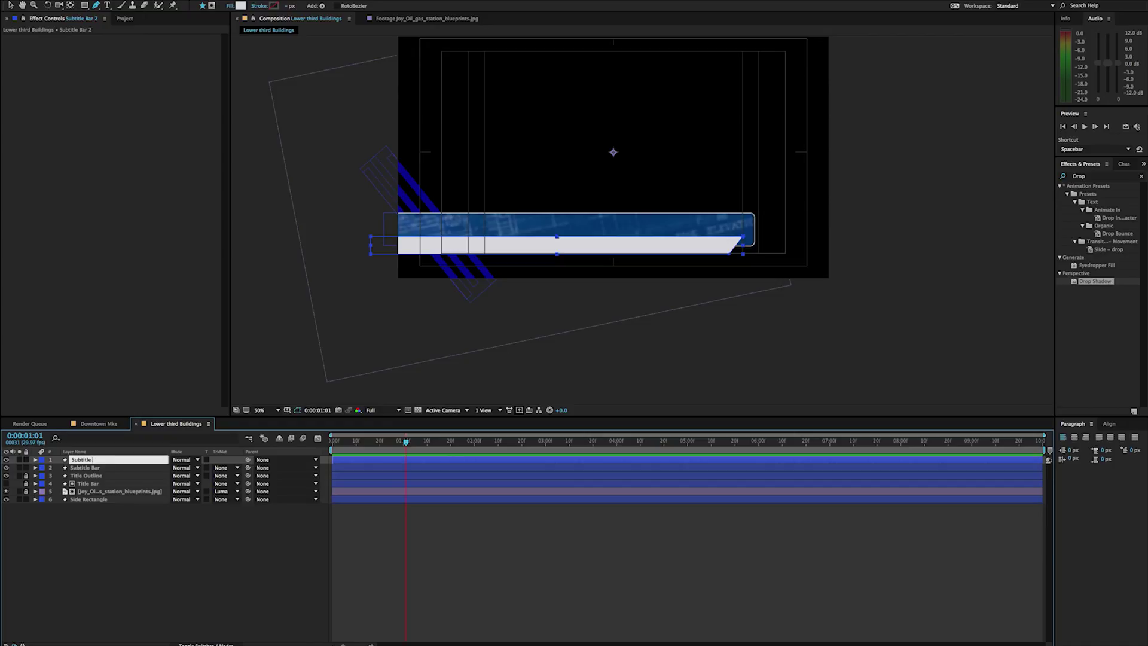
text(Outline)
key(Return)
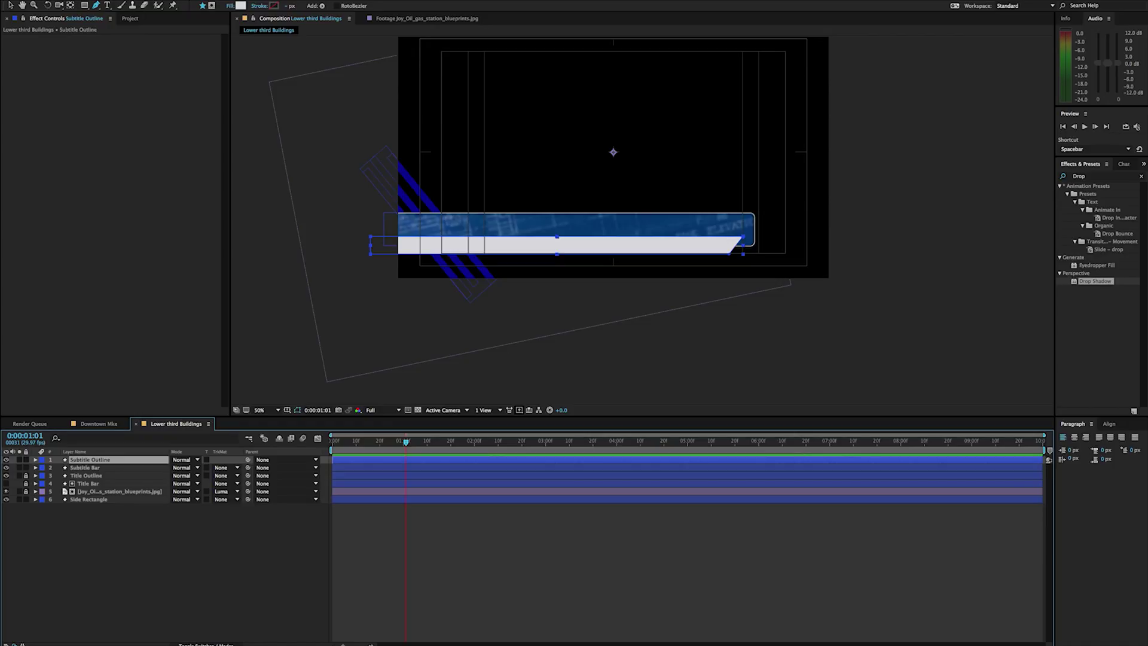
- Give Subtitle Outline a linear gradient fill, a 5 px grey 636262 stroke and a Drop Shadow
alt+click(240, 6)
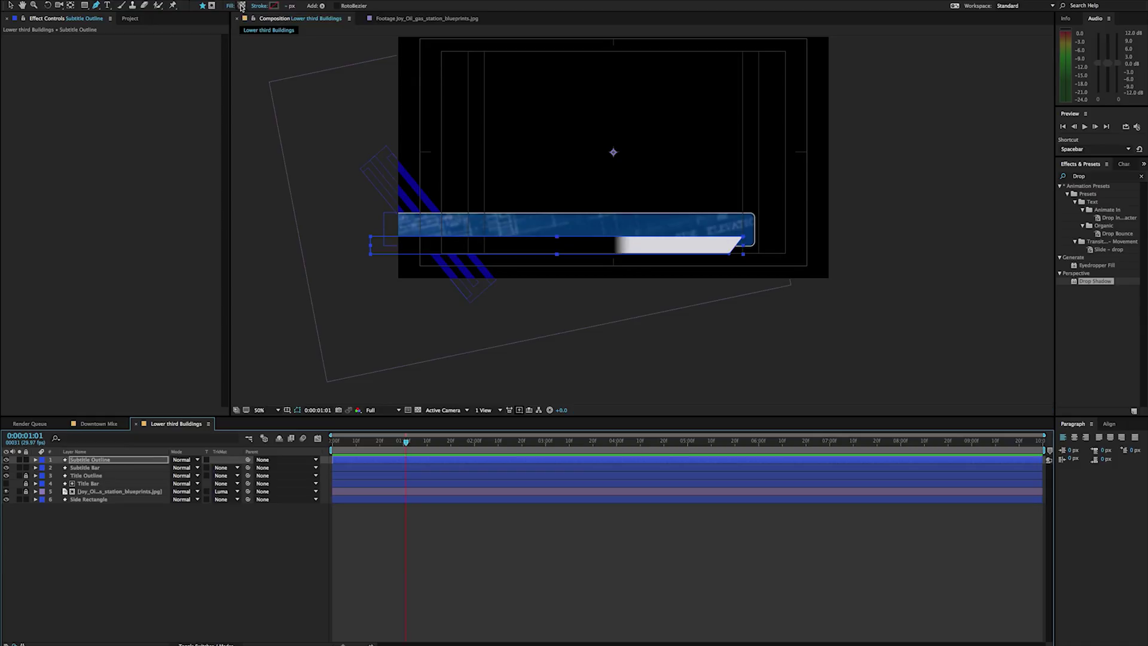
alt+click(239, 6)
alt+click(240, 6)
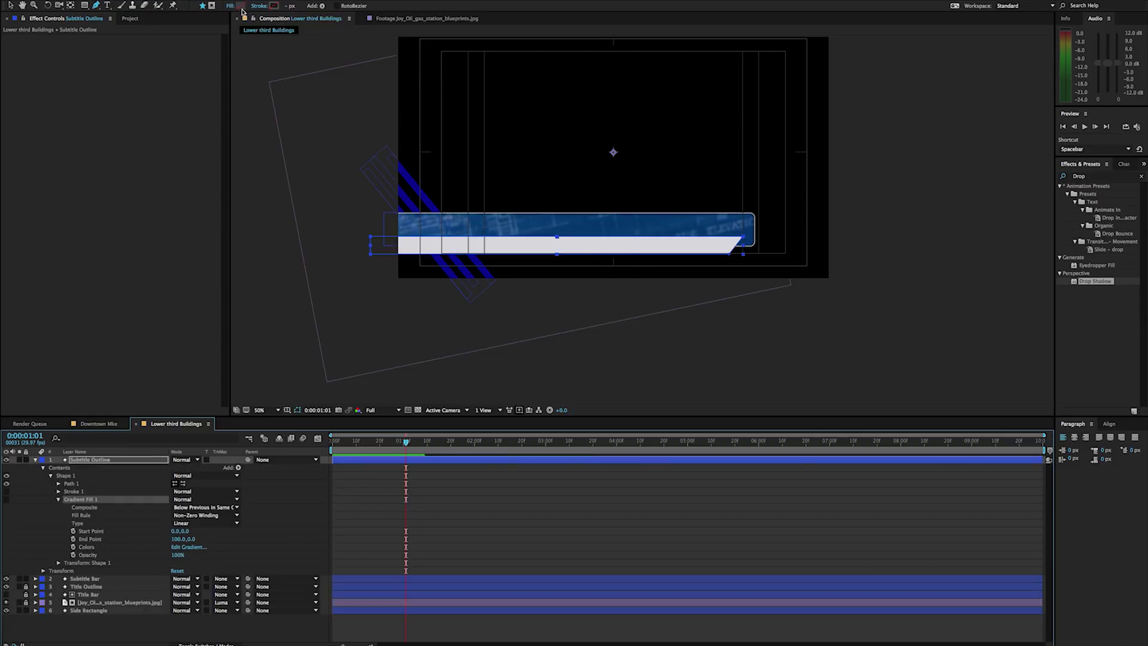
alt+click(273, 7)
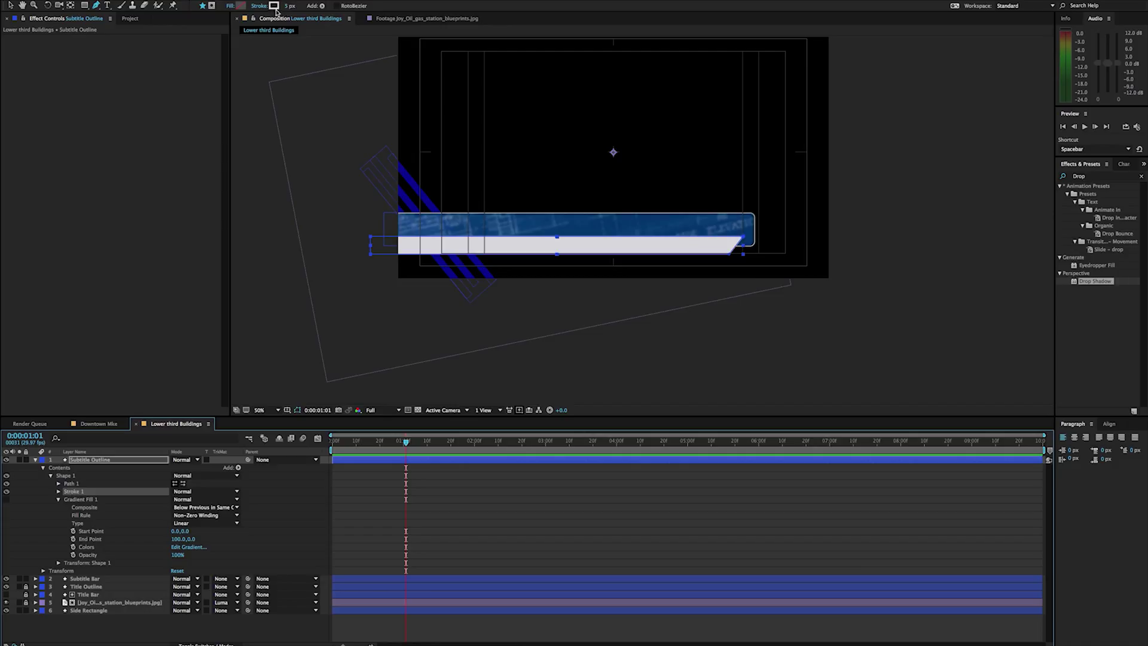
click(274, 7)
drag(174, 364, 175, 393)
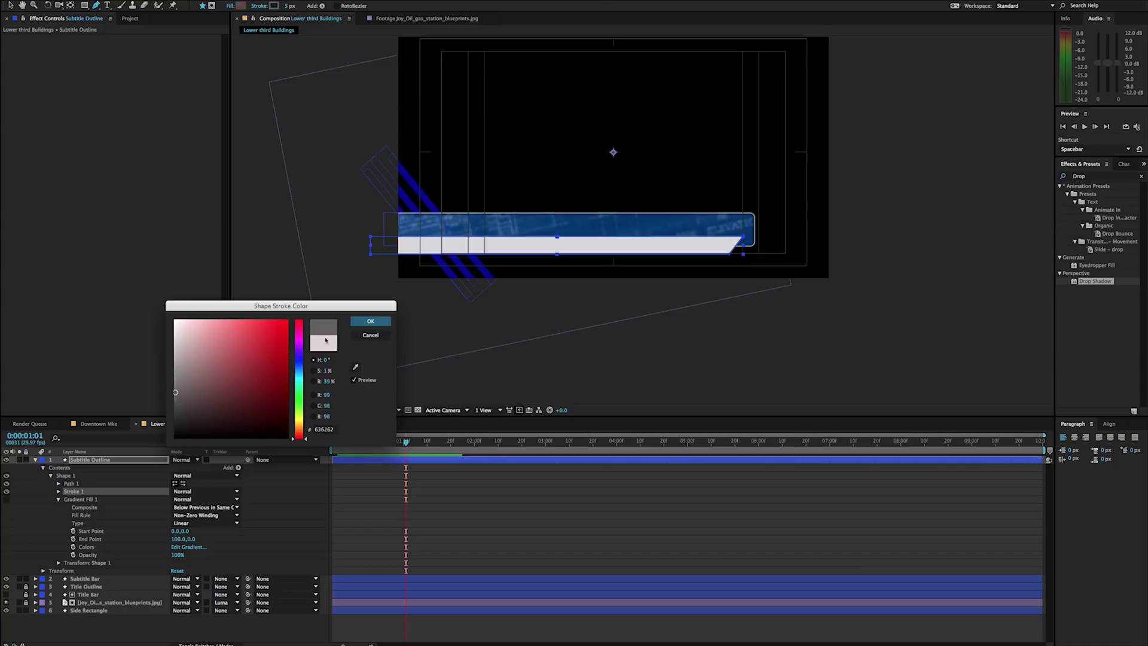
click(371, 321)
key(F2)
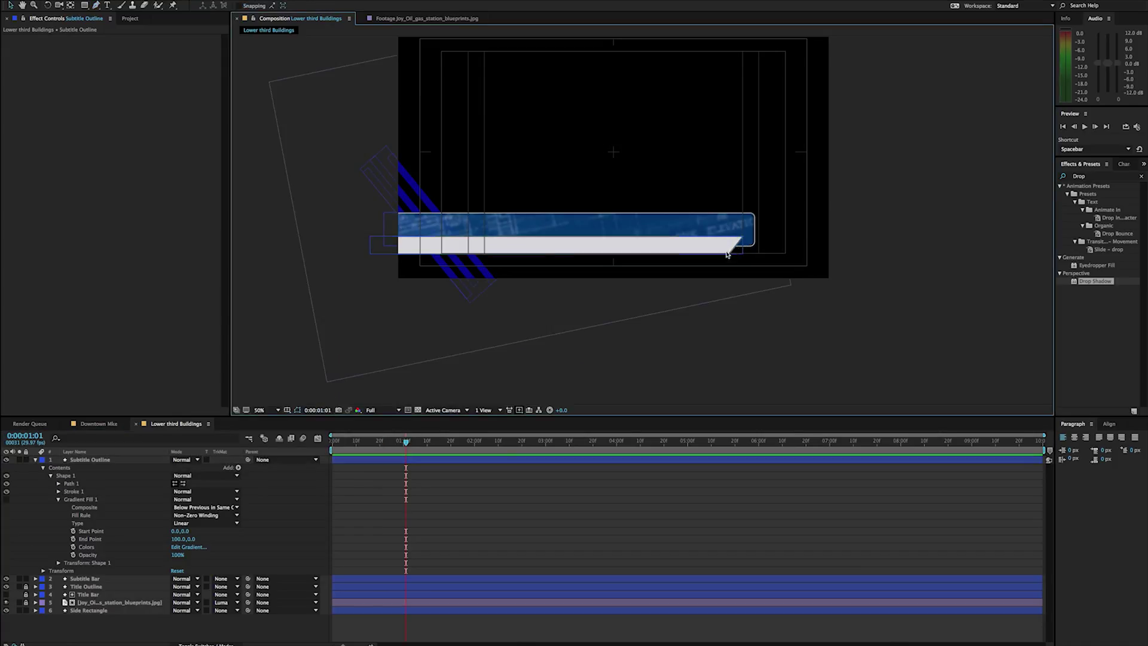
drag(1088, 282, 94, 460)
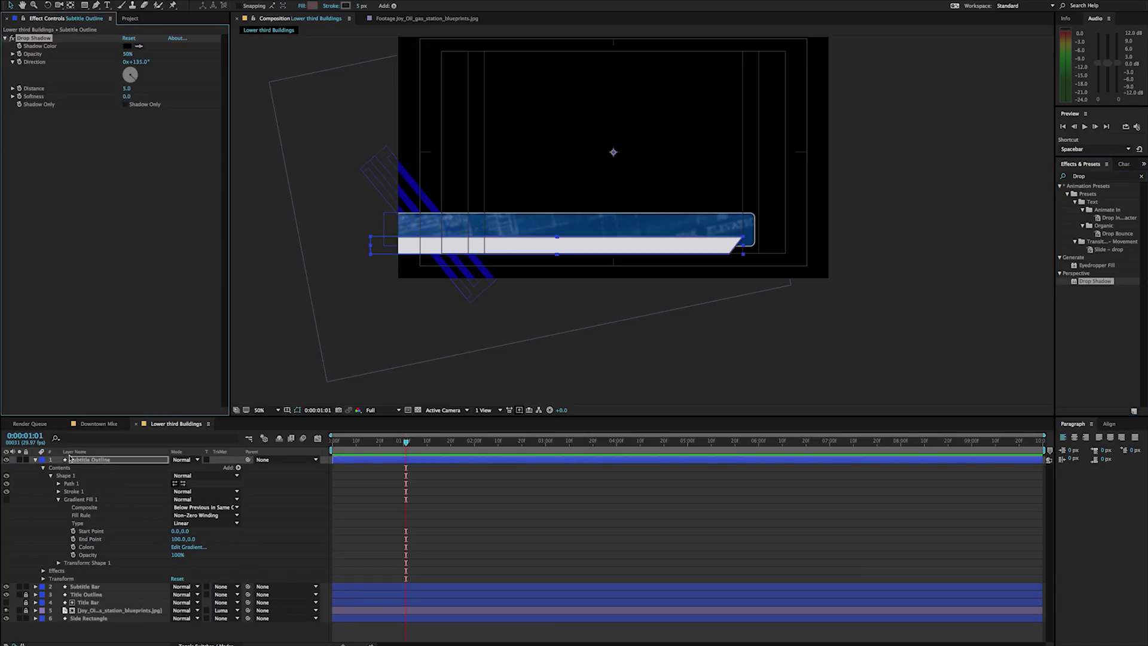
- Set the Subtitle Outline drop shadow to distance 3.0 and softness 13.0 with reduced opacity
drag(128, 88, 131, 95)
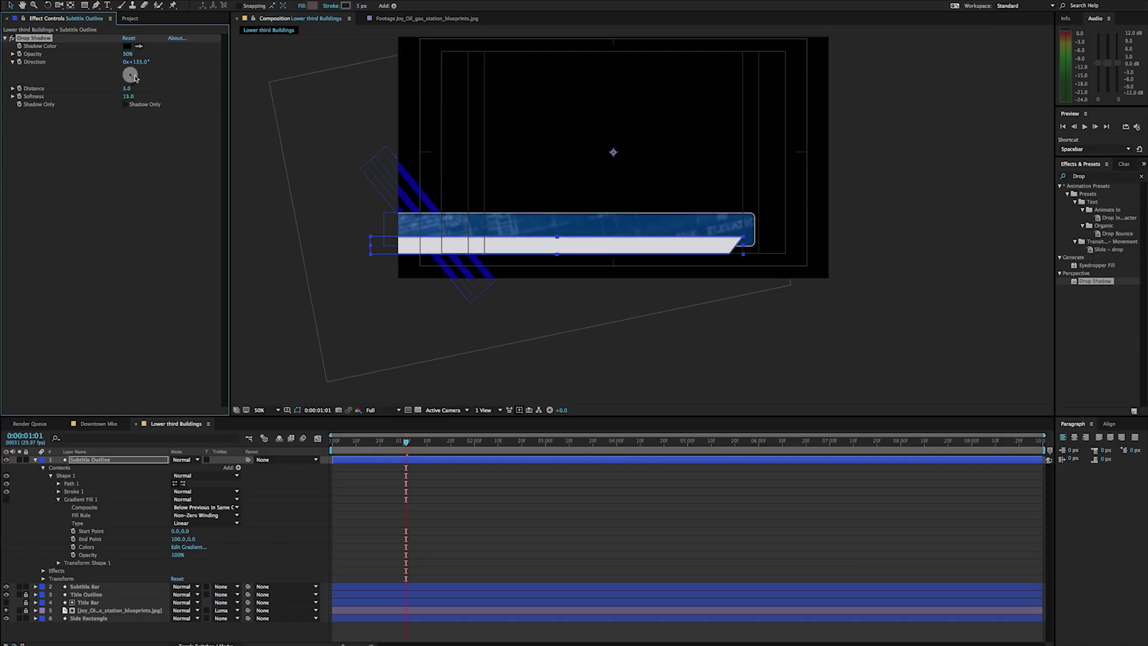
drag(129, 53, 131, 54)
scroll(747, 263, up, 2)
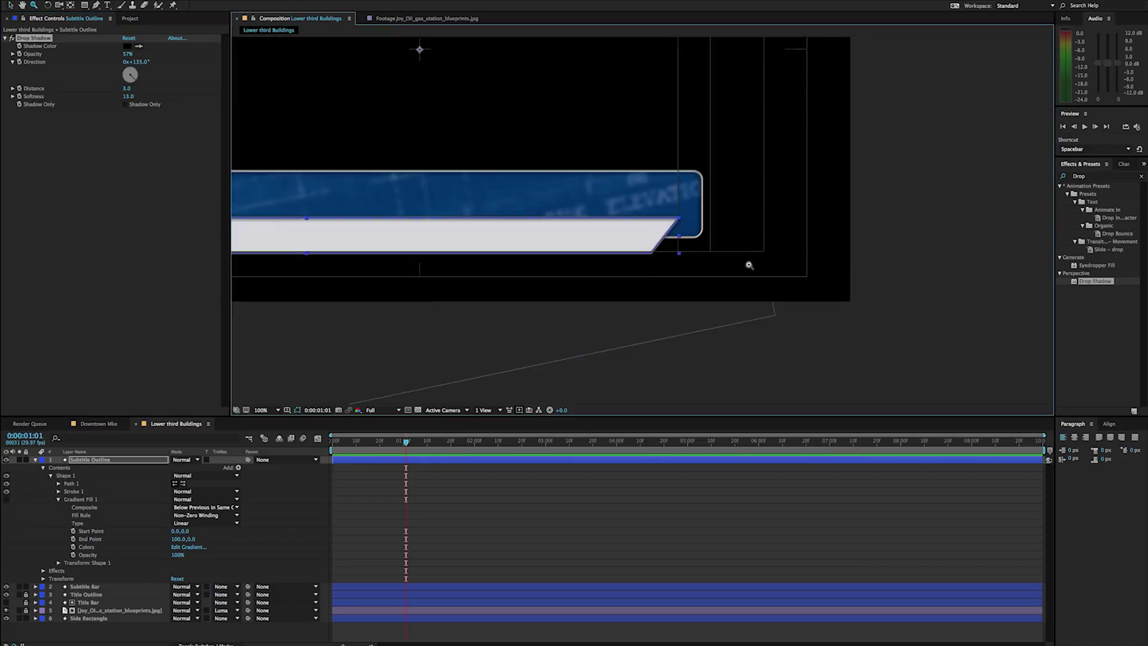
scroll(652, 256, up, 2)
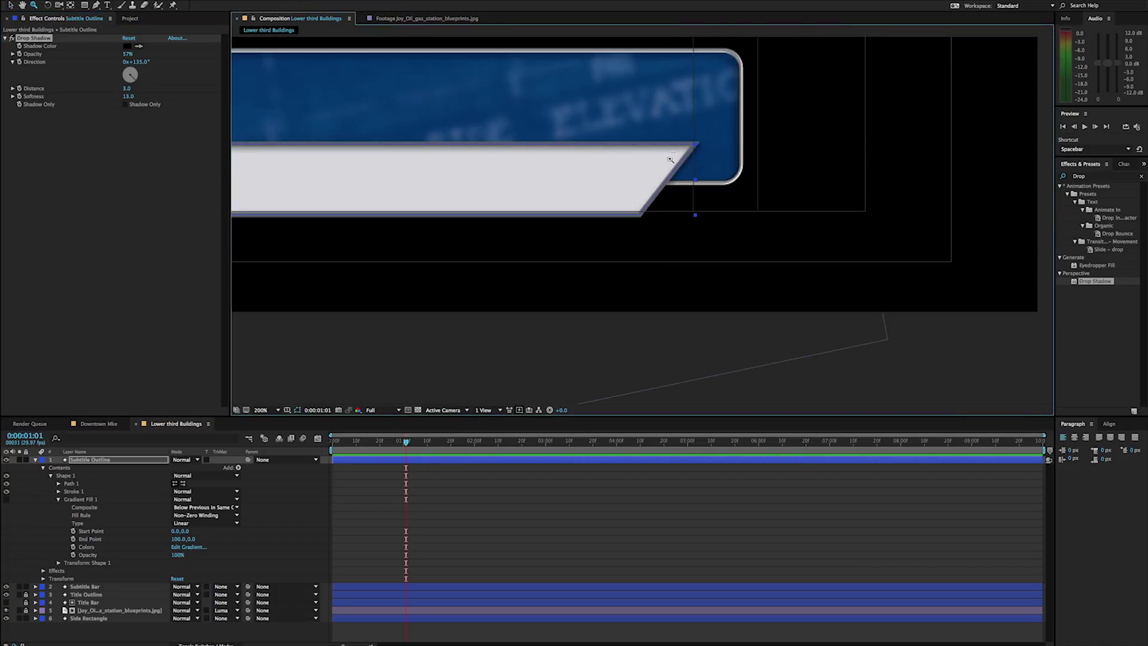
click(1112, 178)
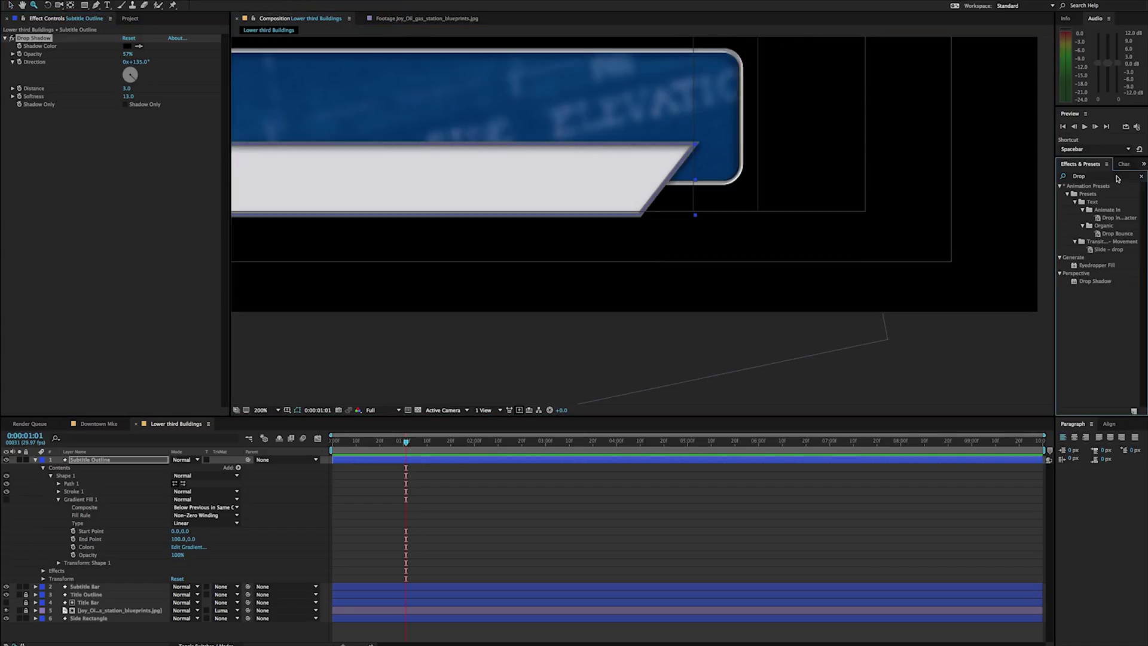
click(1087, 176)
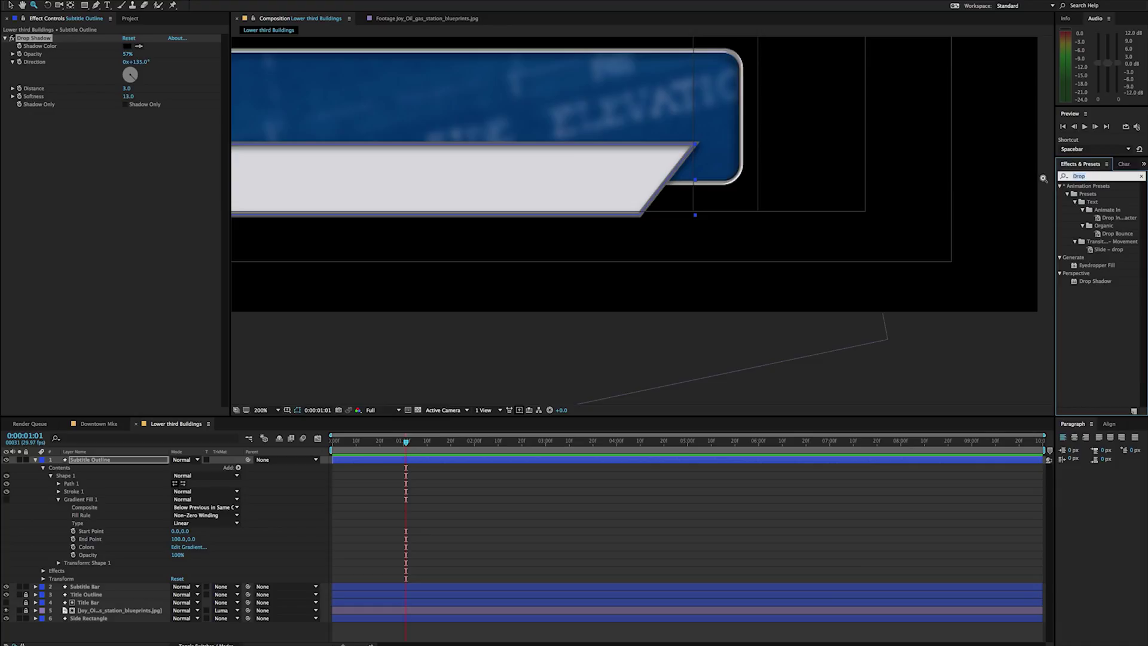
- Apply the Emboss effect to Subtitle Outline, ordered ahead of the Drop Shadow
text(emboss)
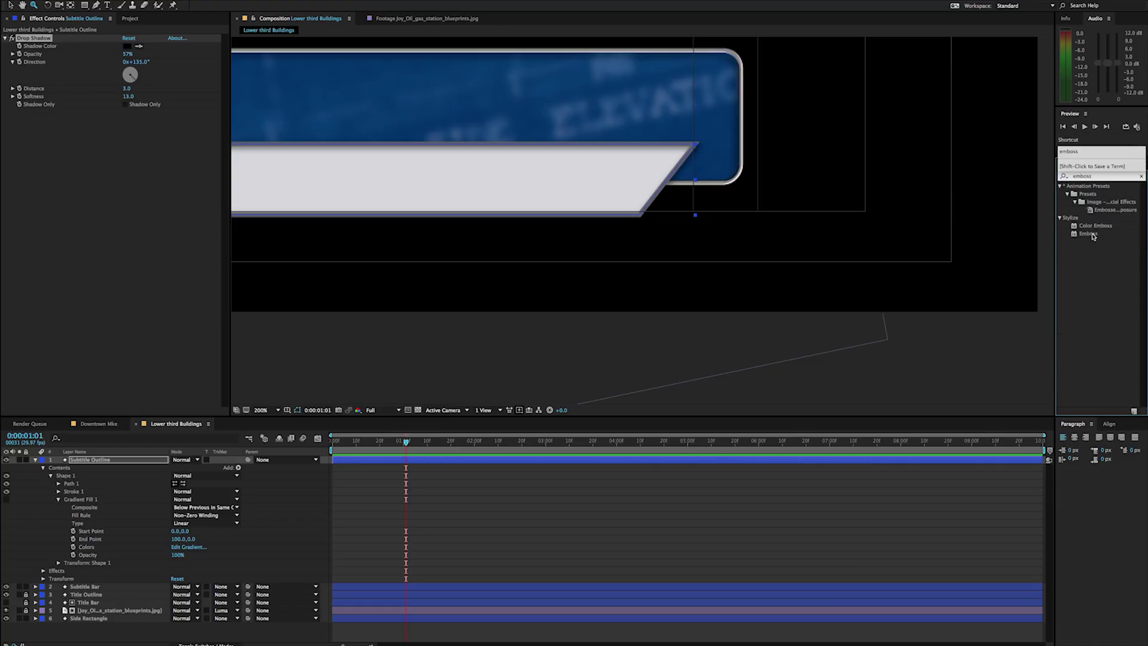
drag(1093, 235, 431, 197)
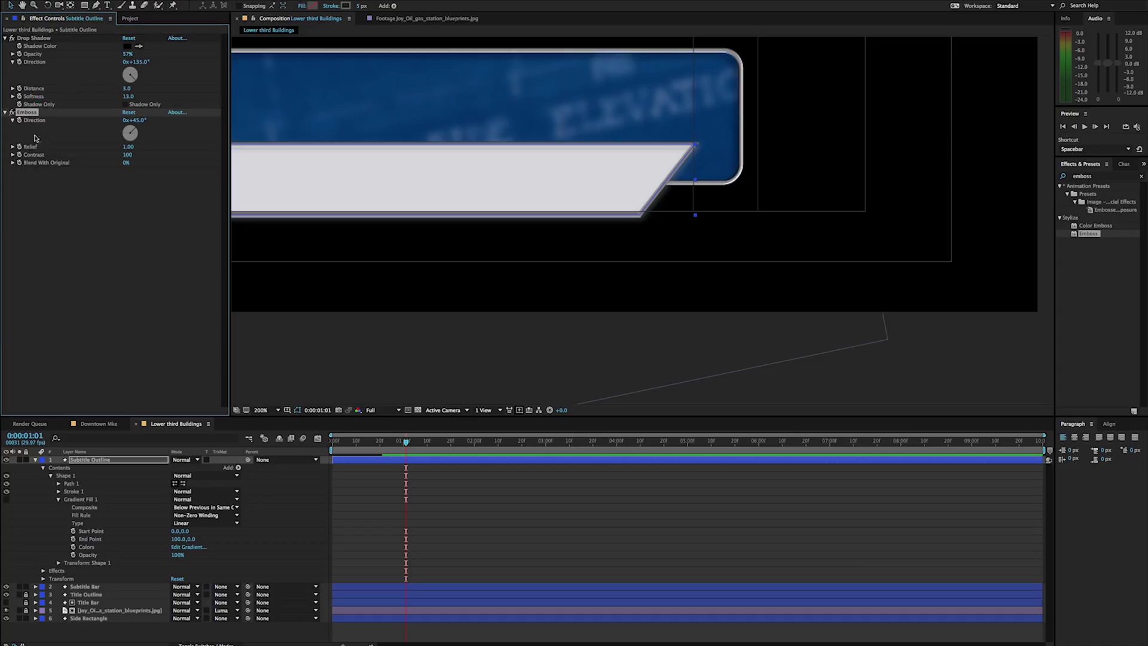
drag(33, 38, 41, 212)
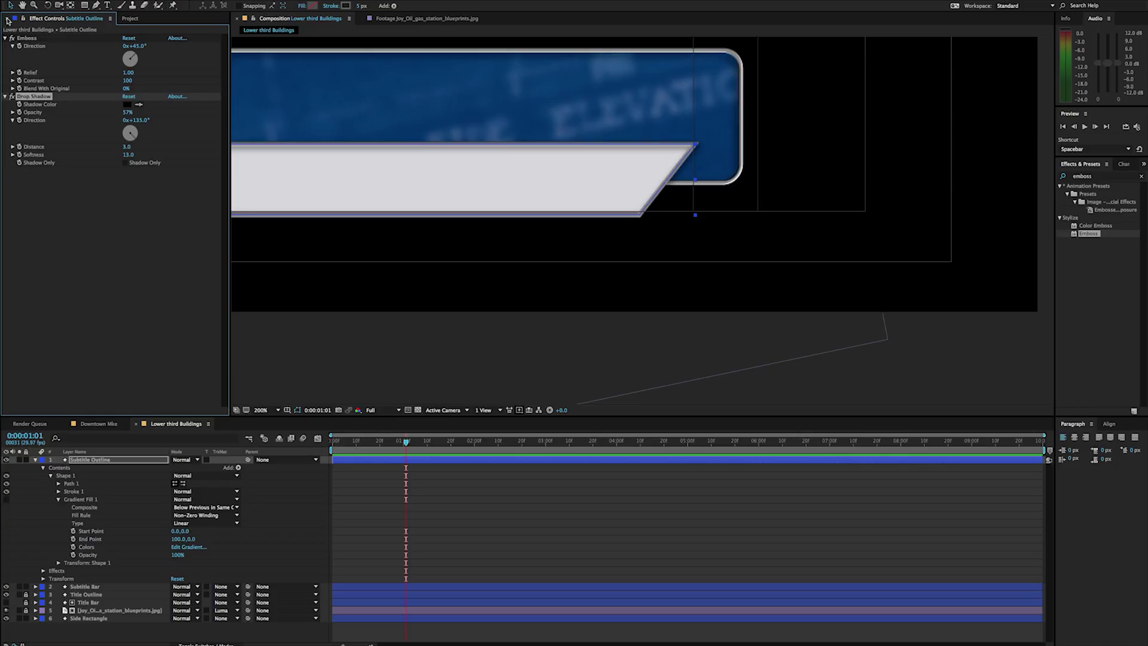
click(28, 39)
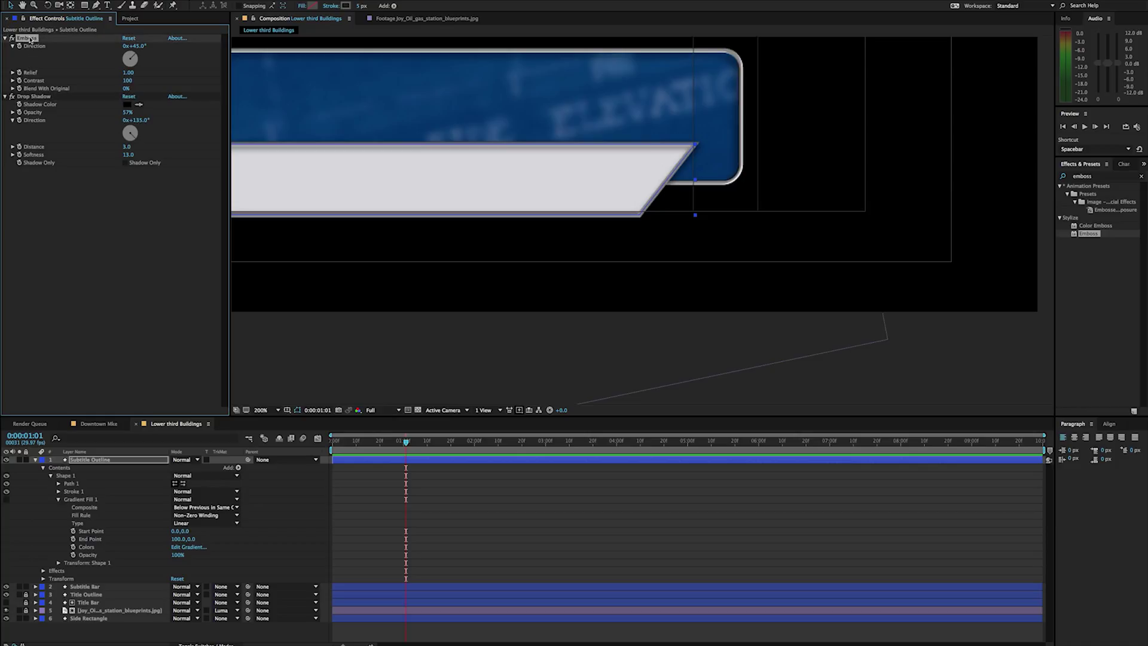
drag(28, 38, 38, 235)
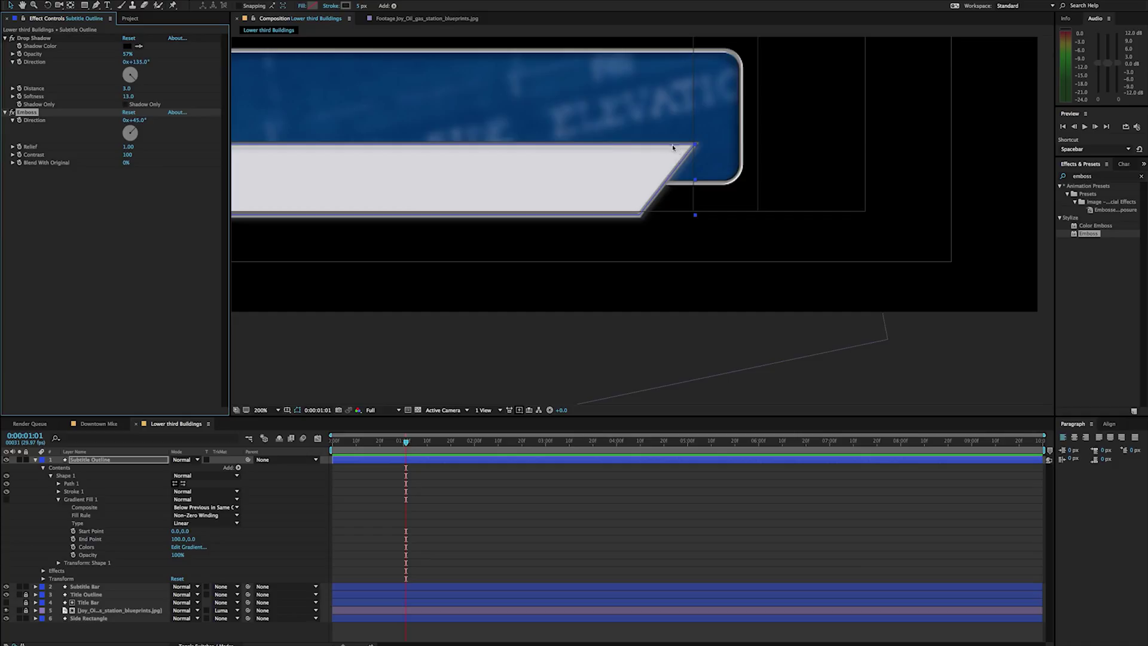
drag(31, 39, 33, 190)
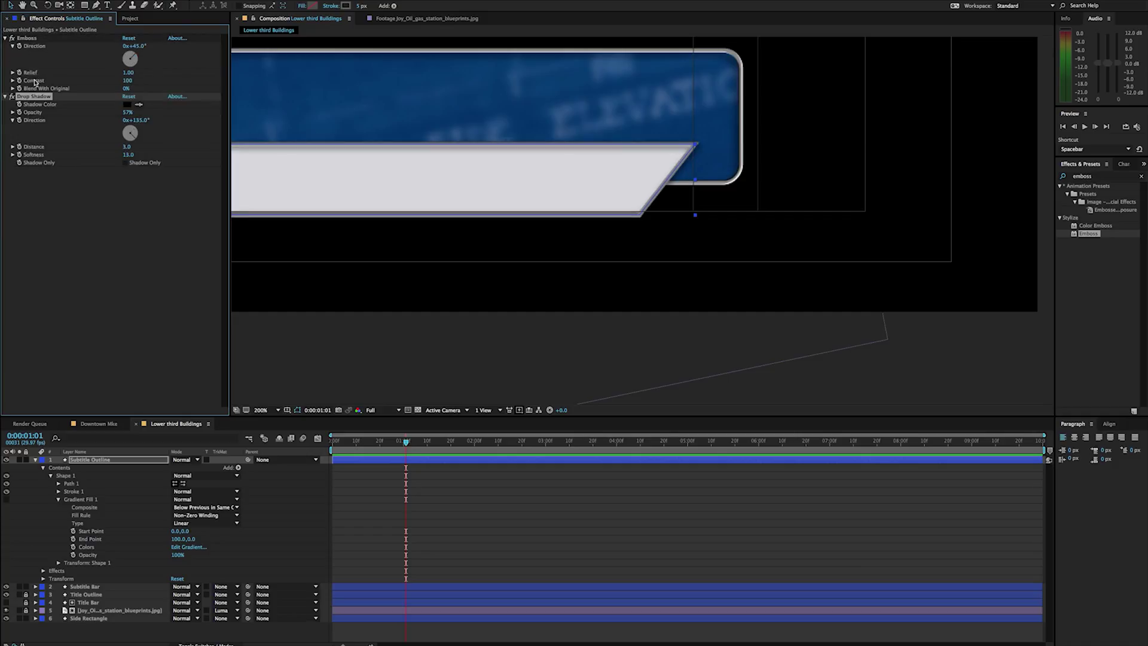
click(26, 39)
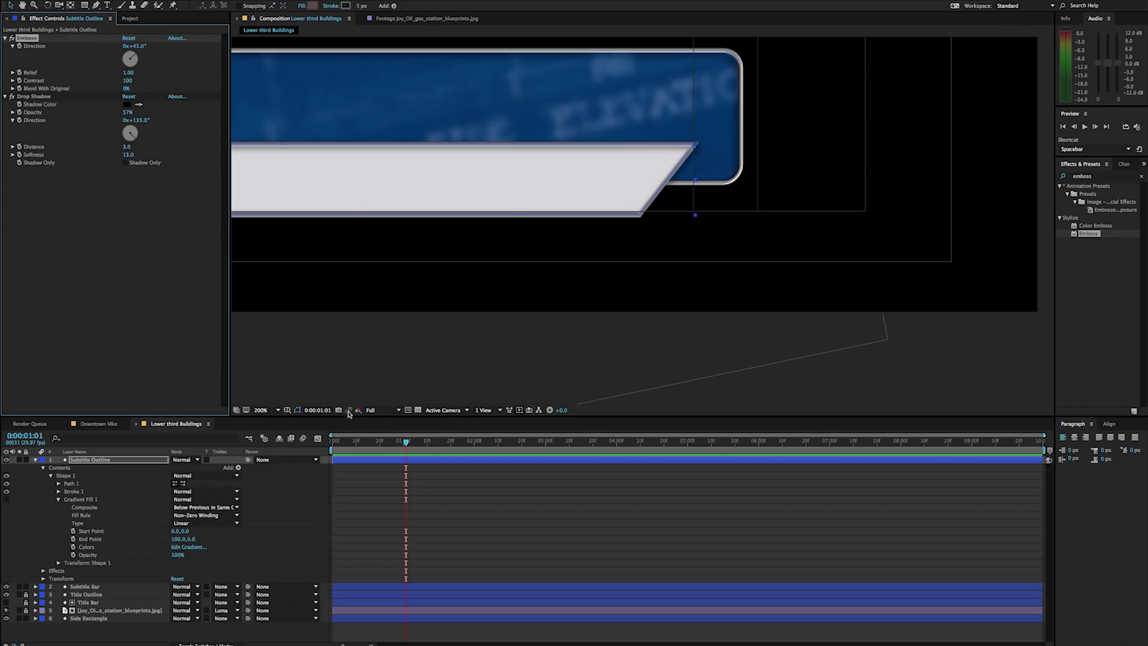
- Raise the Emboss relief to 1.90 and turn its direction to 199°
drag(474, 200, 605, 259)
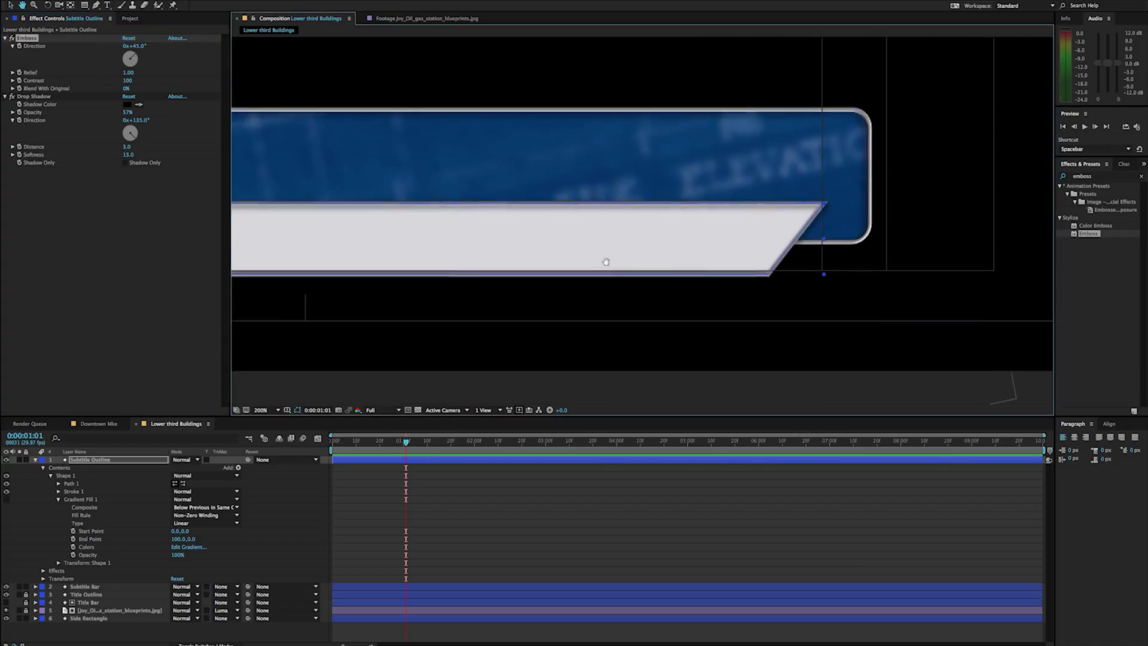
click(556, 330)
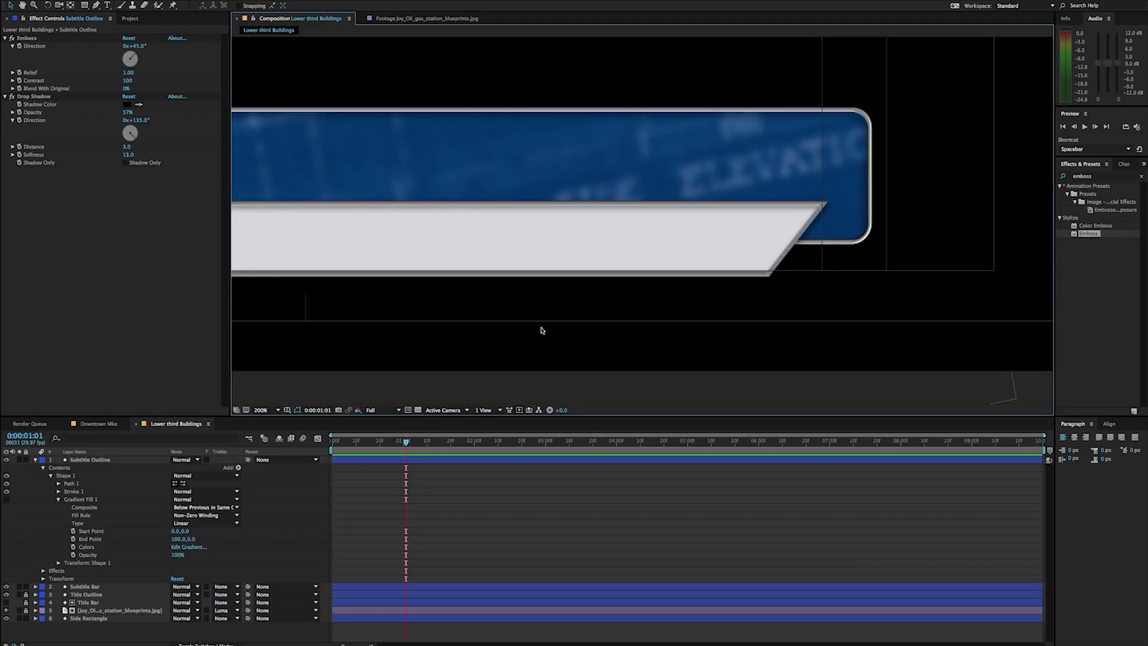
click(34, 48)
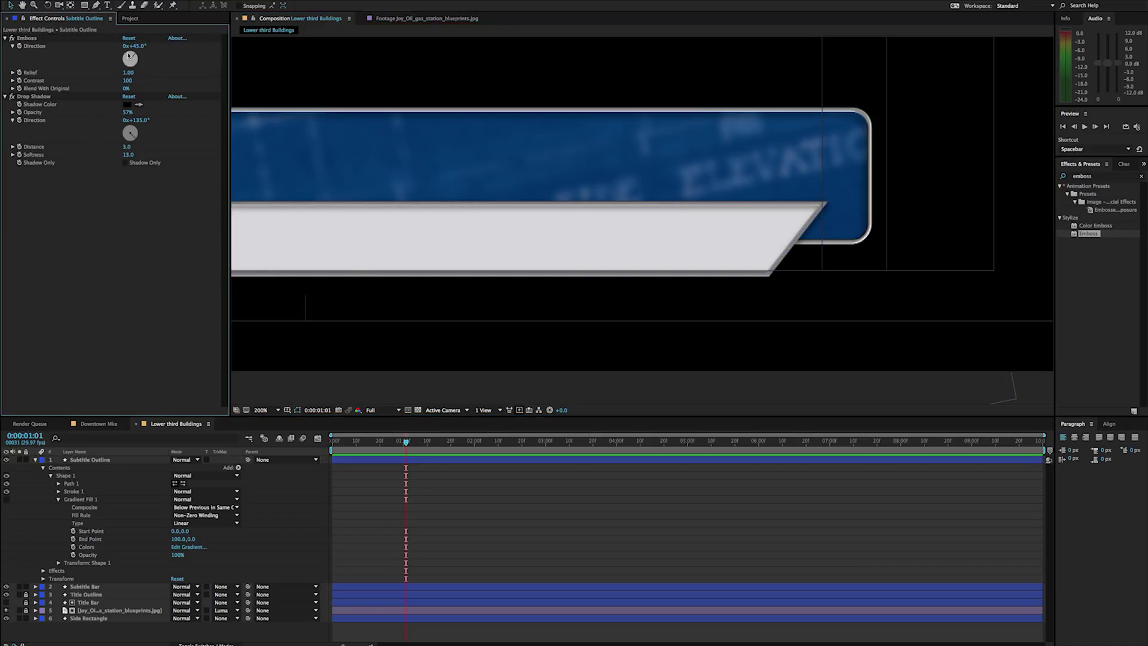
drag(127, 72, 127, 65)
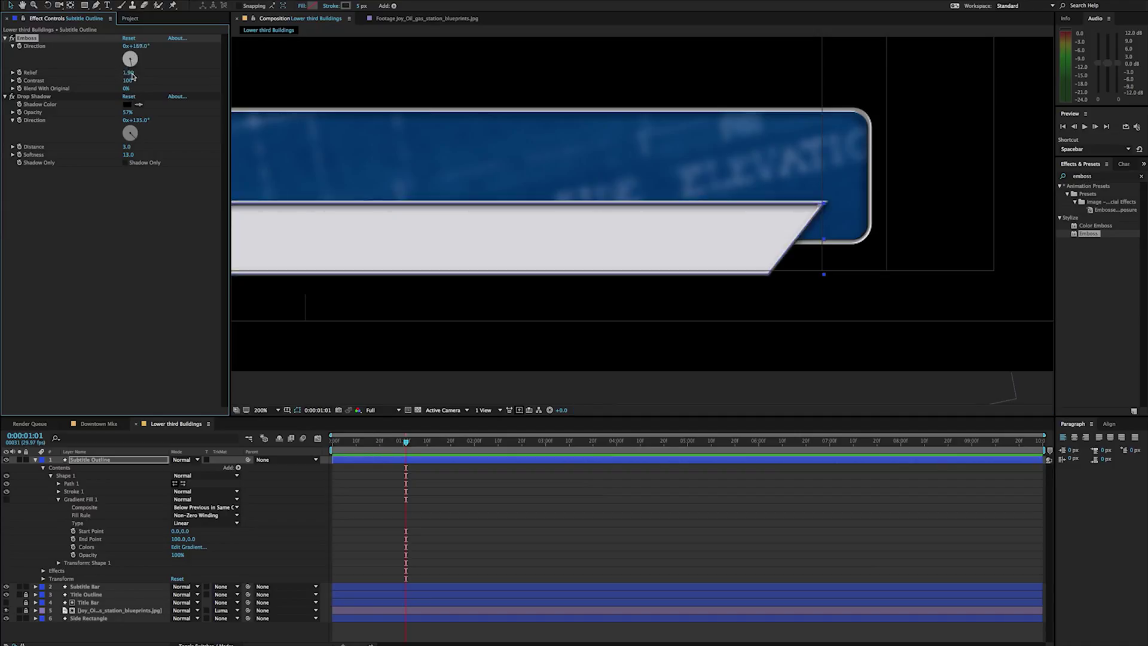
click(167, 281)
click(406, 370)
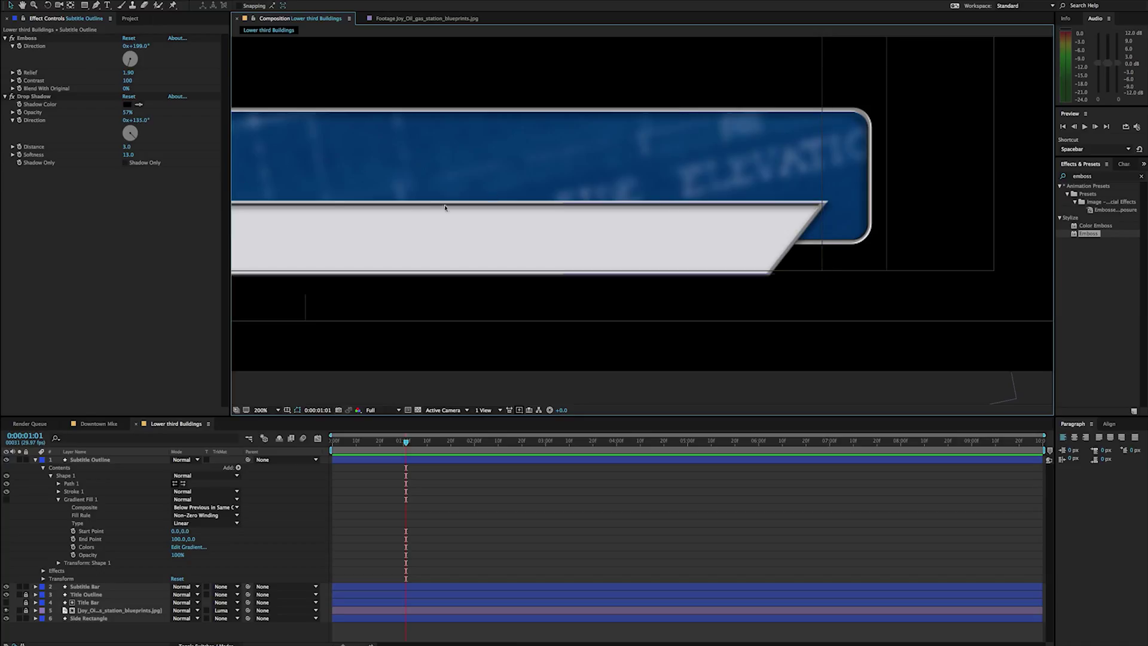
scroll(432, 184, down, 4)
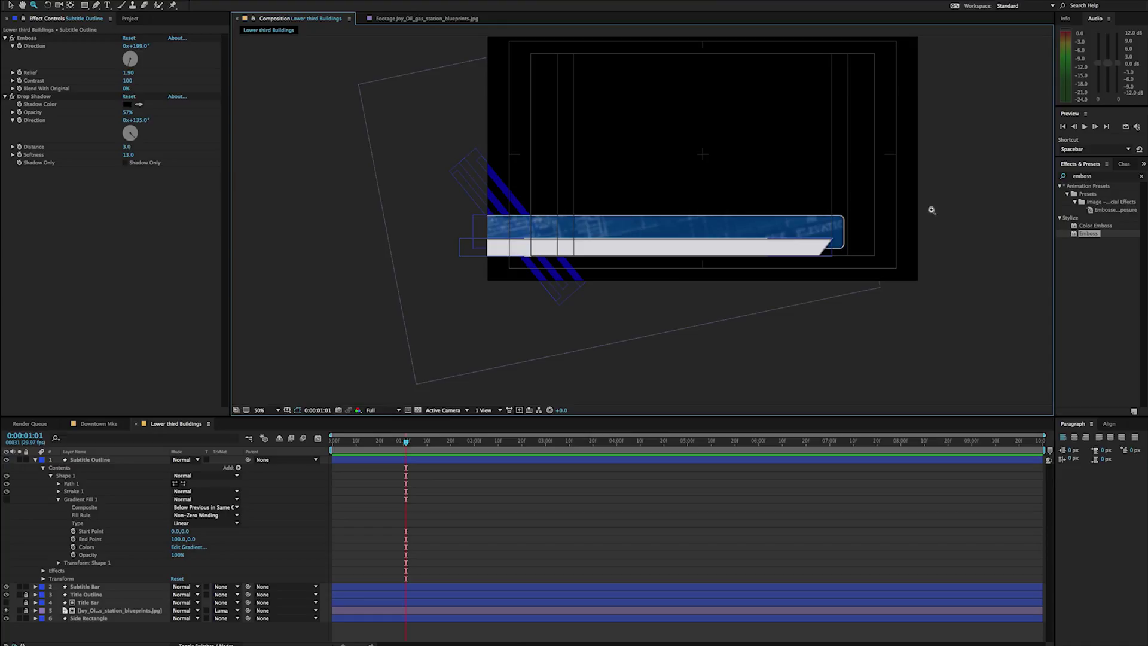
- Move Subtitle Bar and Subtitle Outline left so the slanted end stops before the title bar's right edge
key(v)
click(834, 250)
drag(834, 250, 789, 254)
key(ctrl+z)
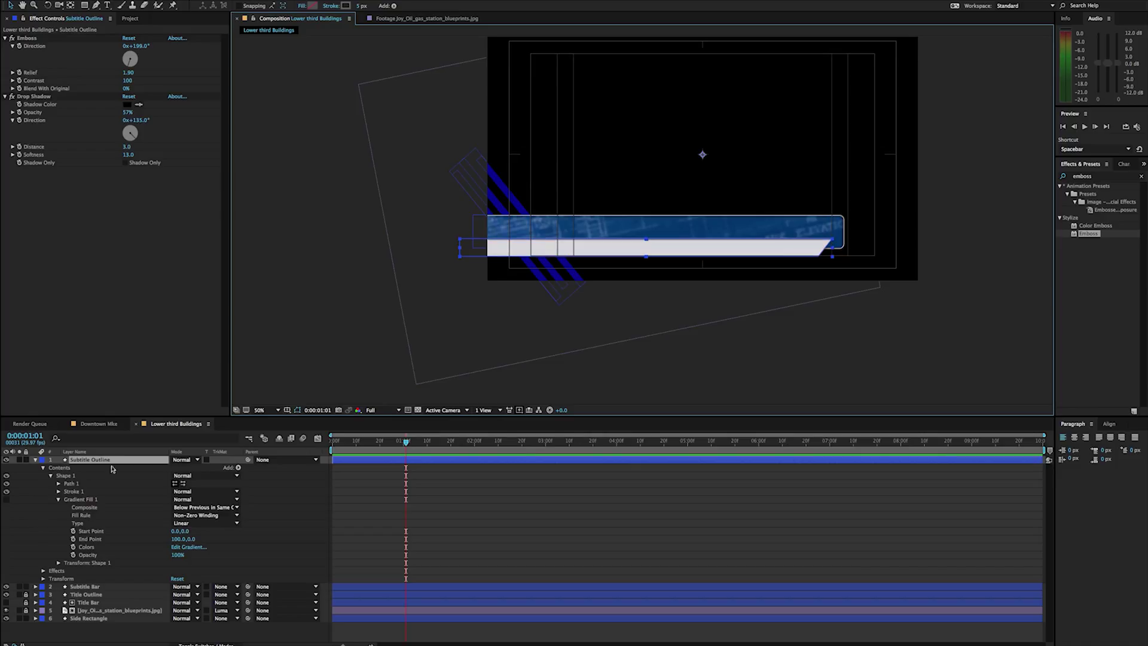
shift+click(87, 587)
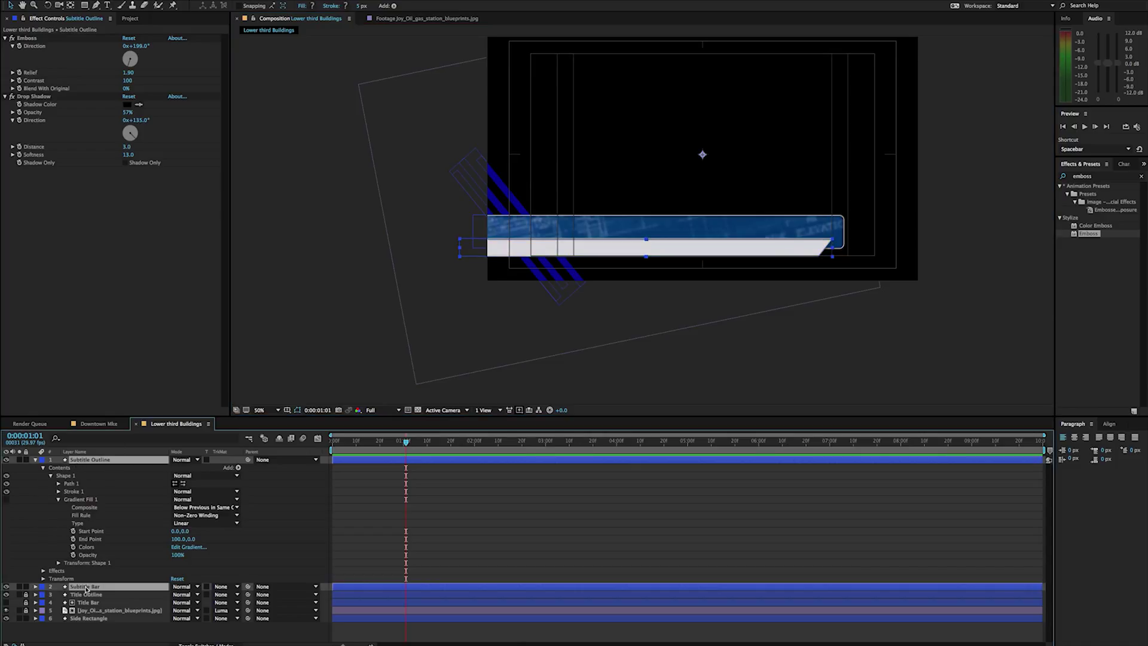
drag(833, 250, 777, 250)
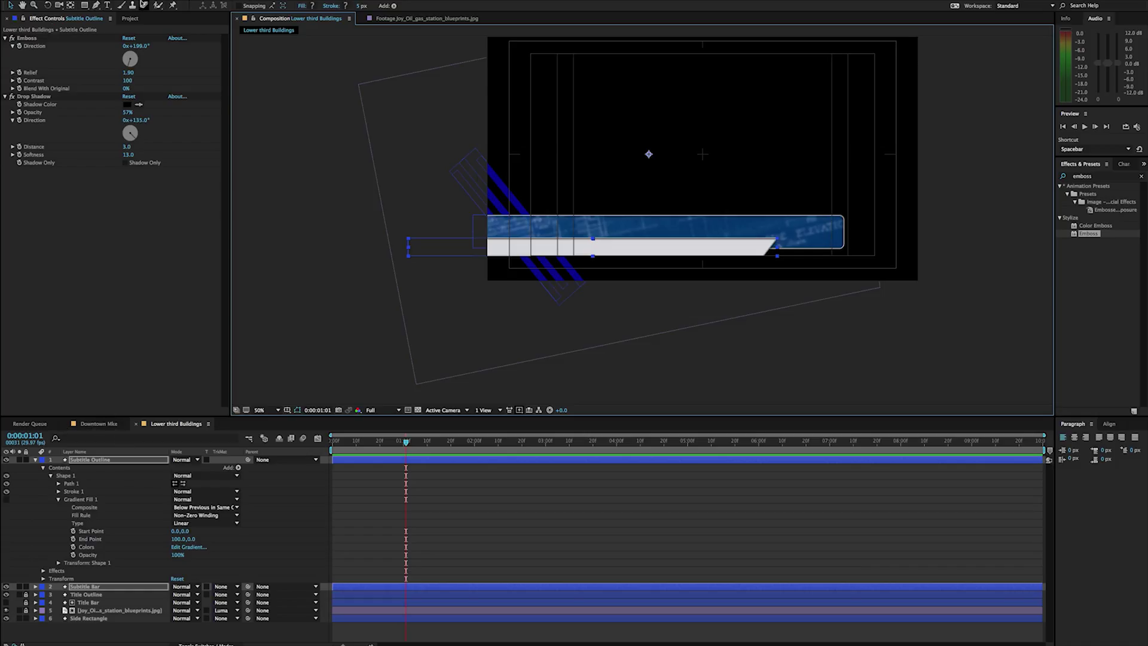
click(133, 19)
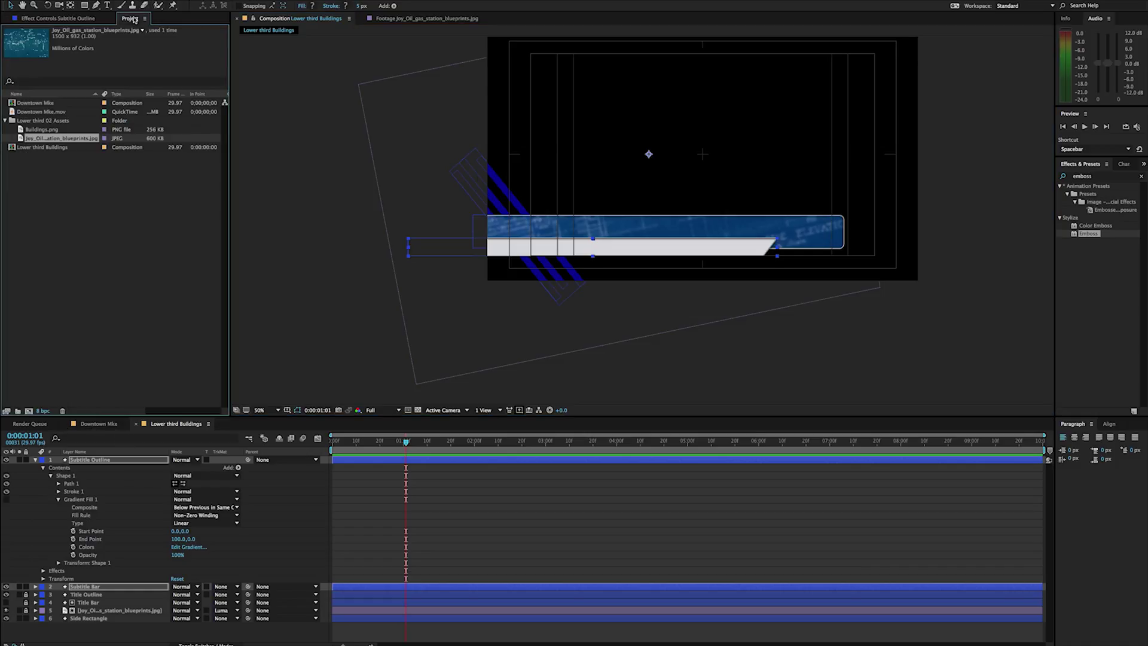
- Add Buildings.png to the comp as the bottom layer, nudged behind the title bar's left end
click(39, 111)
click(30, 130)
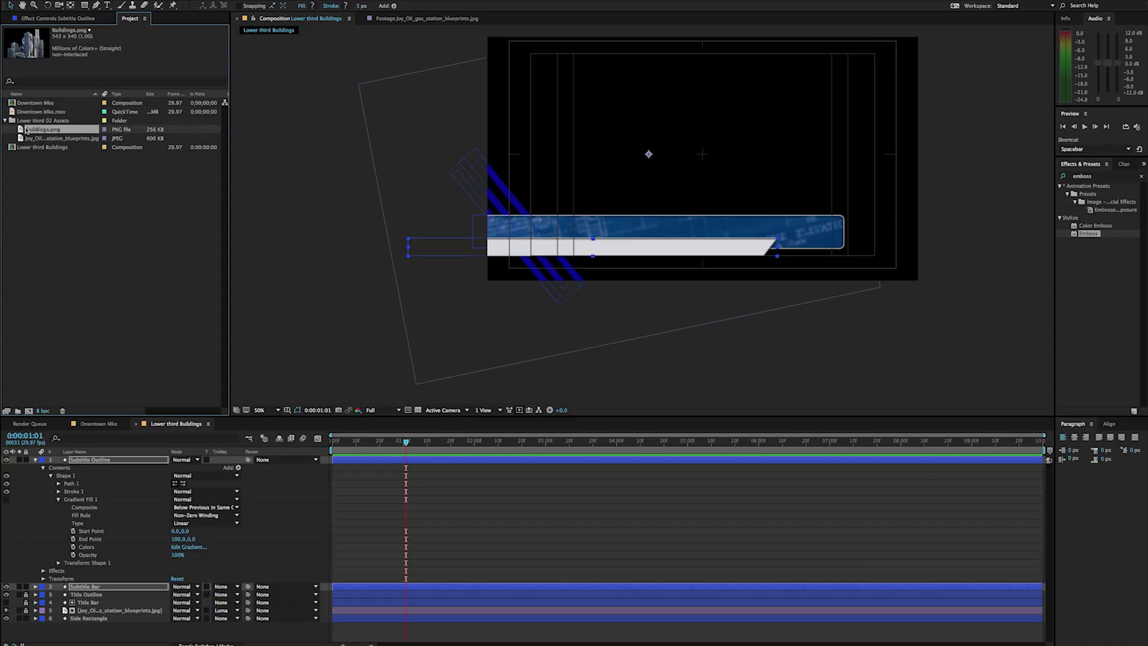
drag(26, 130, 167, 139)
drag(43, 128, 562, 204)
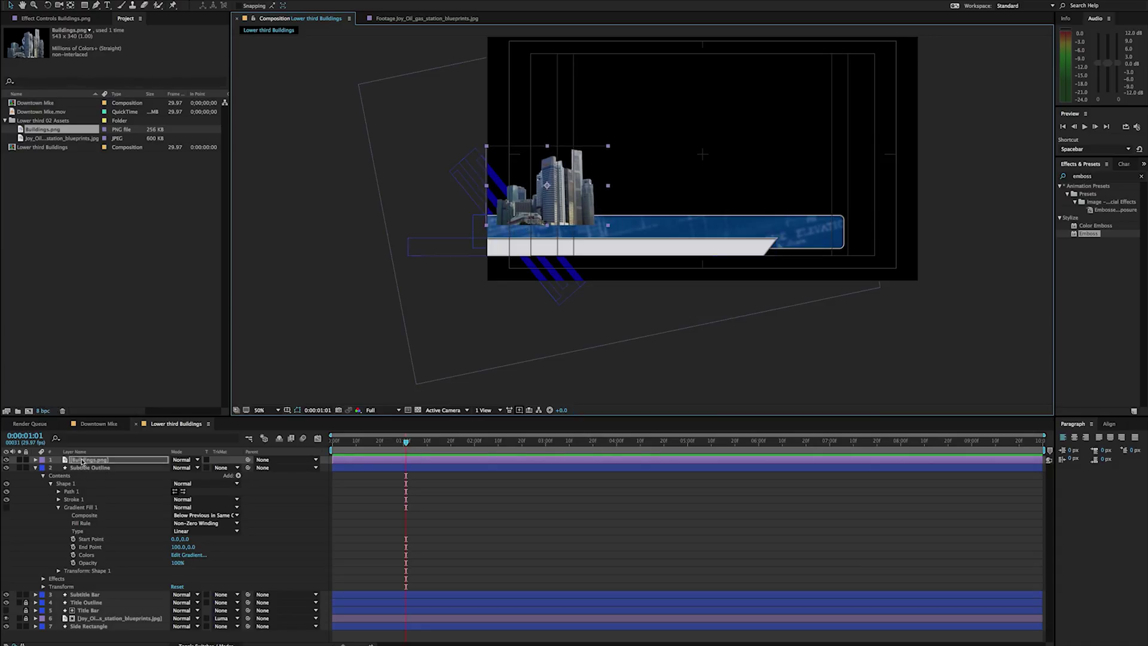
click(35, 468)
drag(90, 459, 81, 518)
mouse_move(578, 203)
mouse_down()
mouse_move(588, 201)
mouse_move(566, 192)
mouse_up()
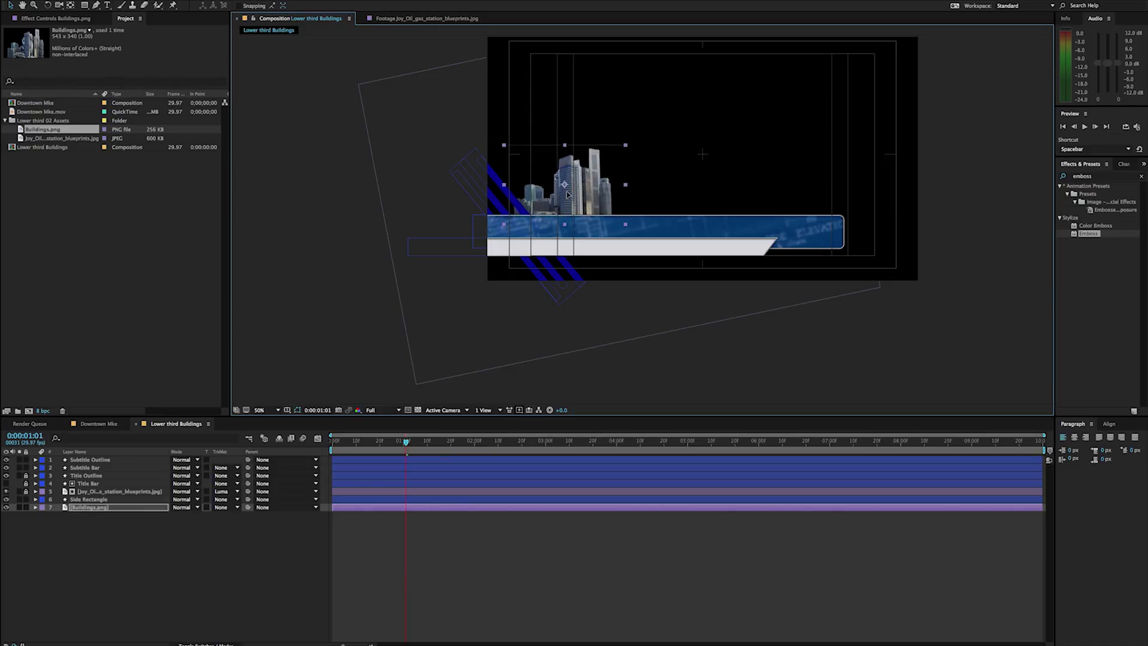
- Shift the Side Rectangle stripes slightly down-left and rotate them a little
click(85, 499)
drag(477, 187, 475, 194)
key(w)
drag(458, 181, 453, 190)
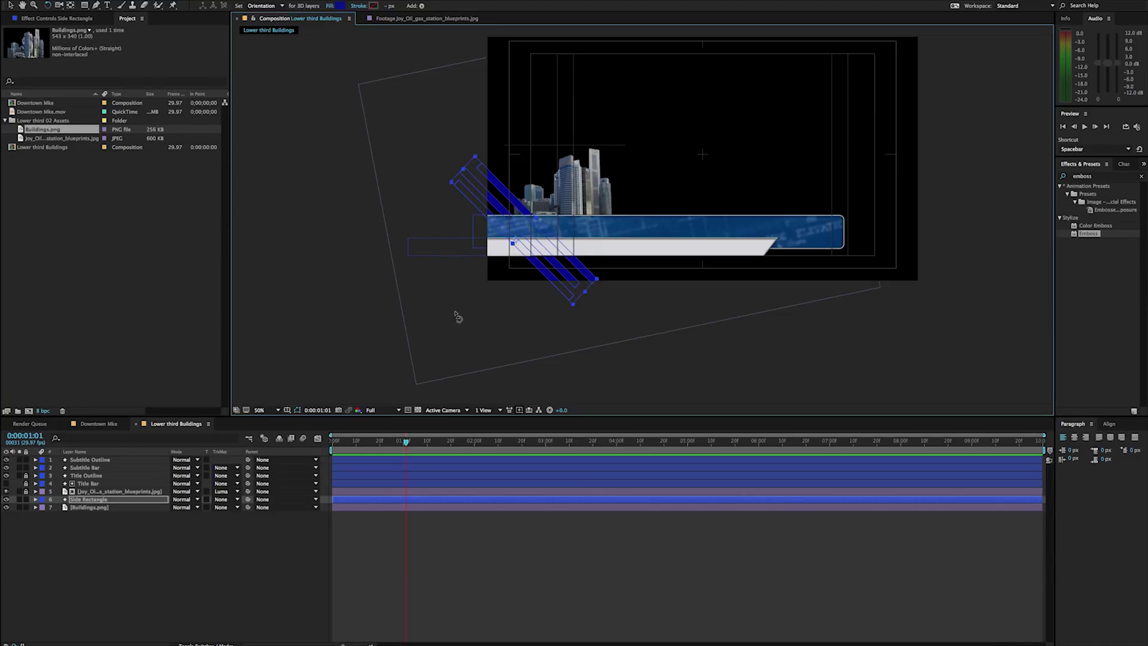
- Write 'Title Area' on the blue bar at 97 px as the top layer
click(107, 5)
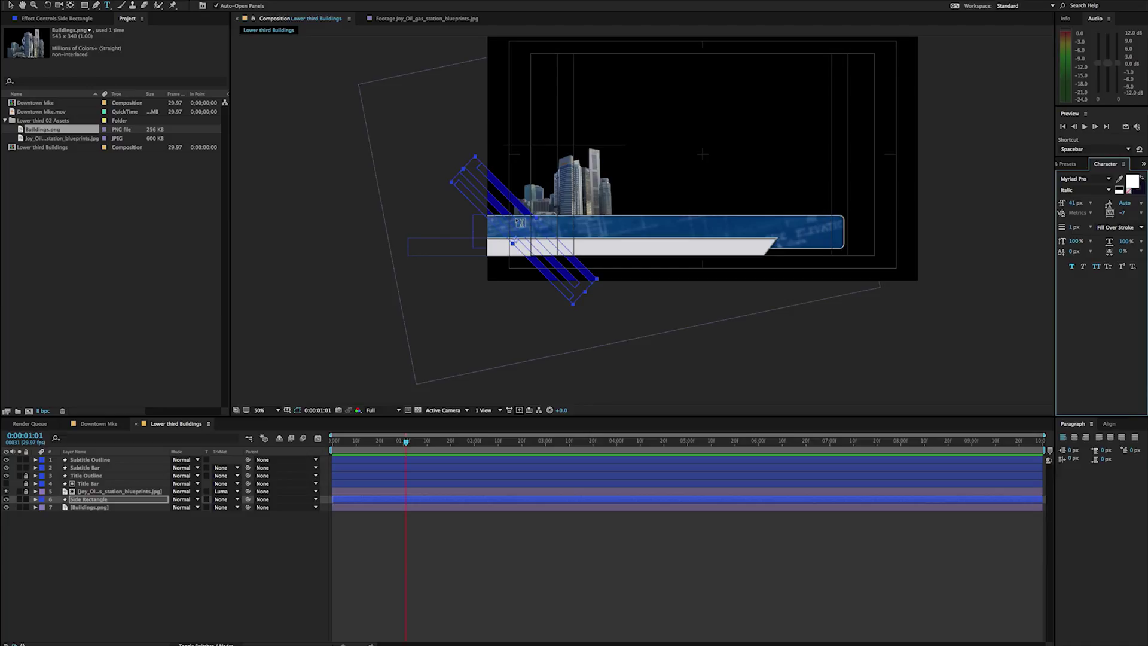
drag(515, 217, 651, 237)
text(Title Area)
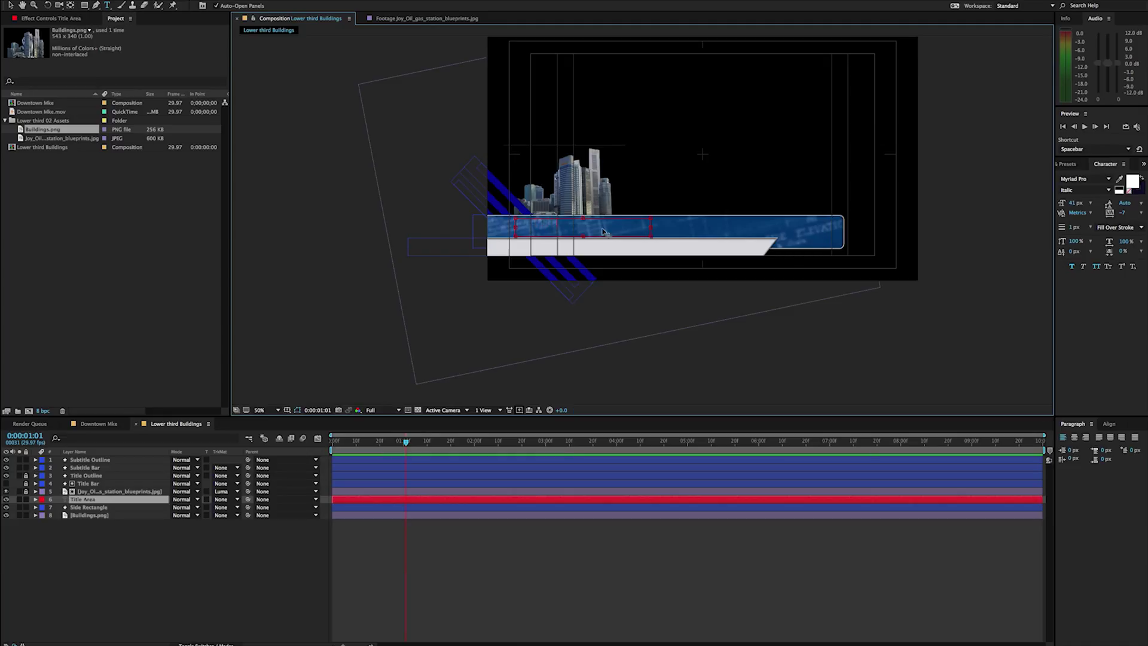
drag(83, 500, 88, 460)
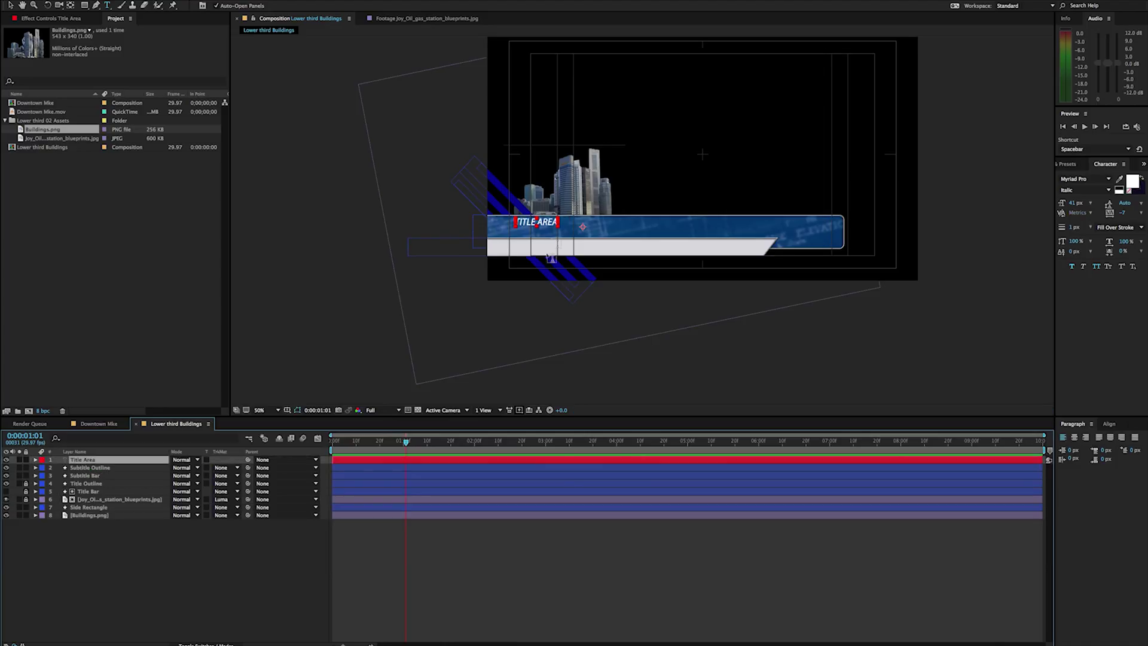
click(1076, 203)
drag(1075, 203, 1095, 202)
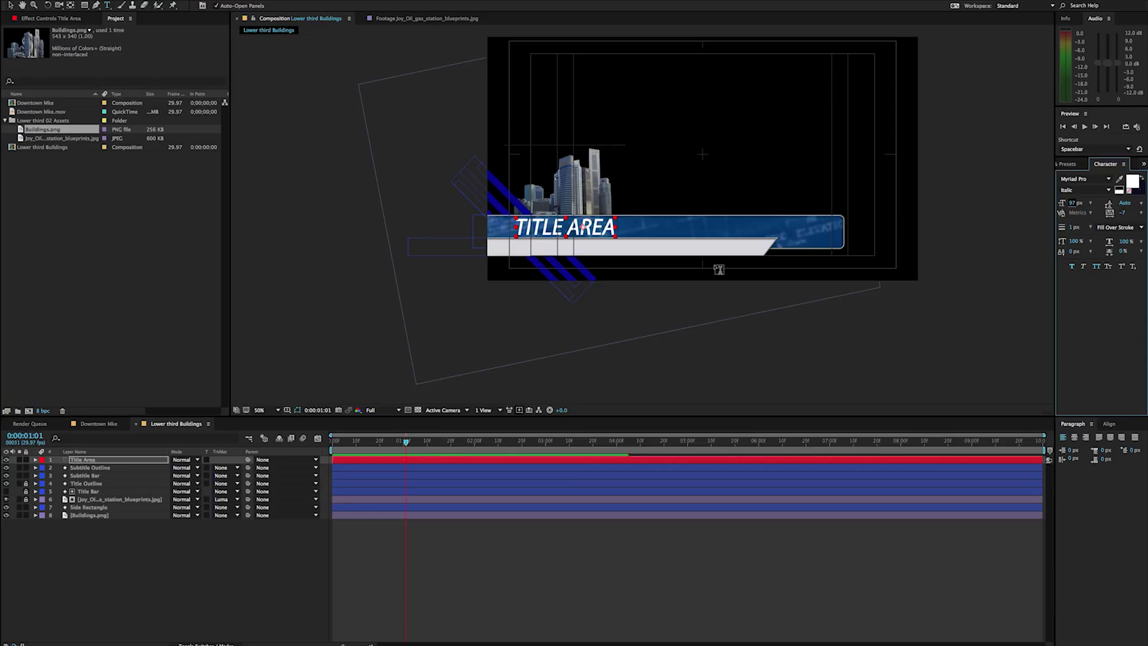
key(v)
drag(554, 233, 574, 231)
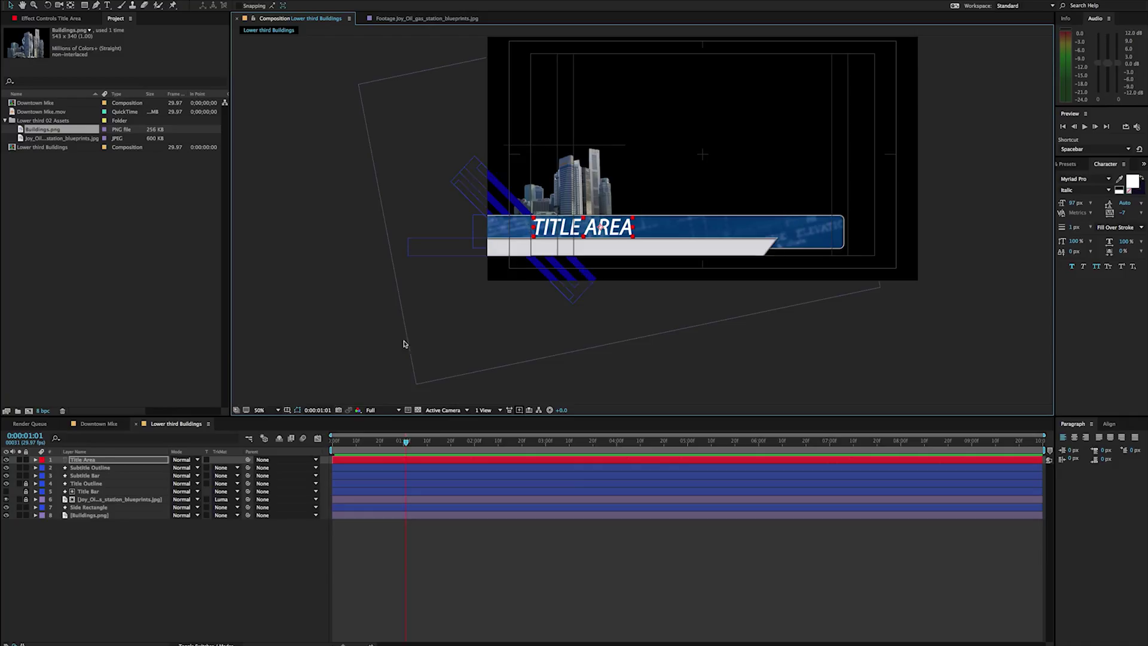
- Duplicate the title as a dark 49 px copy placed on the white subtitle bar
key(ctrl+d)
drag(1075, 204, 660, 242)
drag(570, 225, 570, 245)
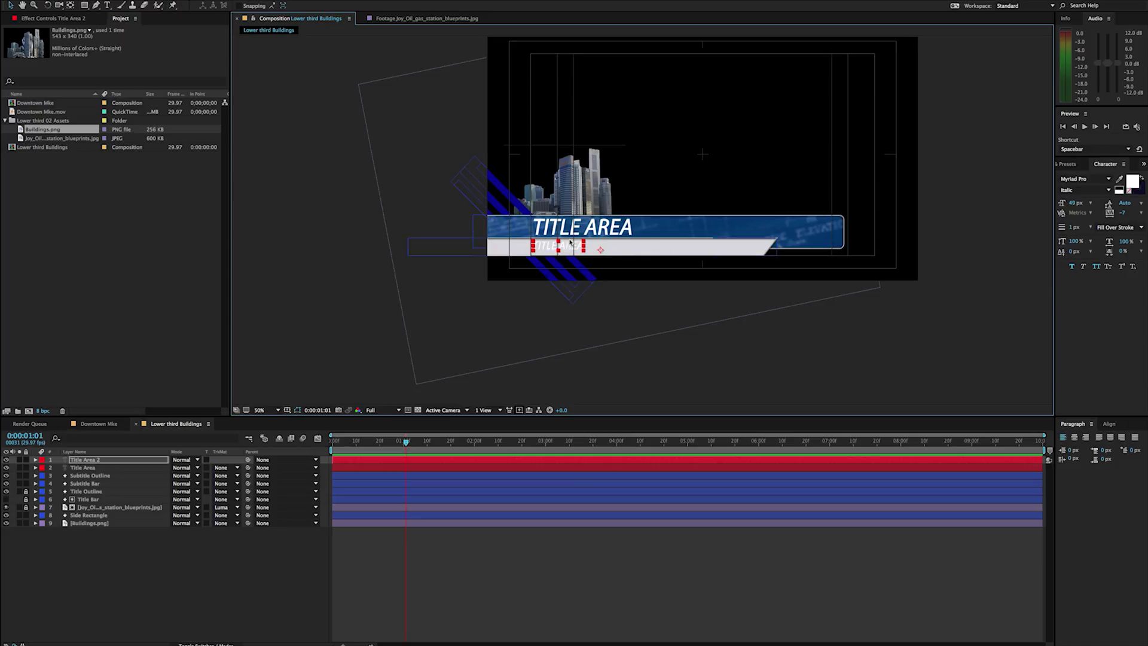
click(1141, 178)
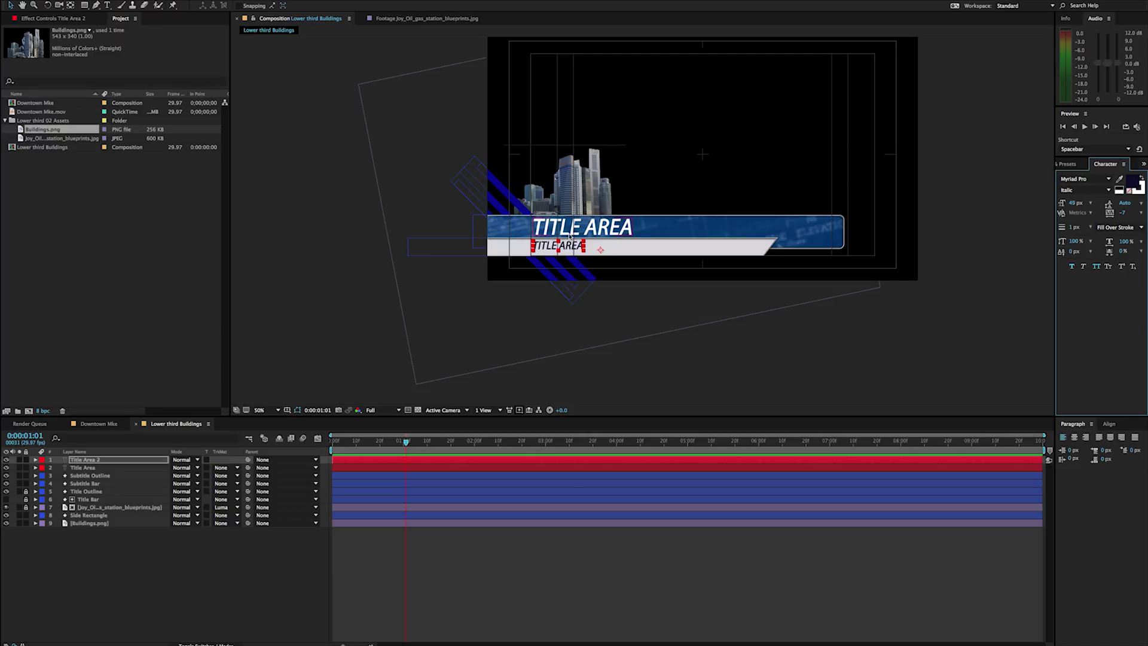
click(578, 228)
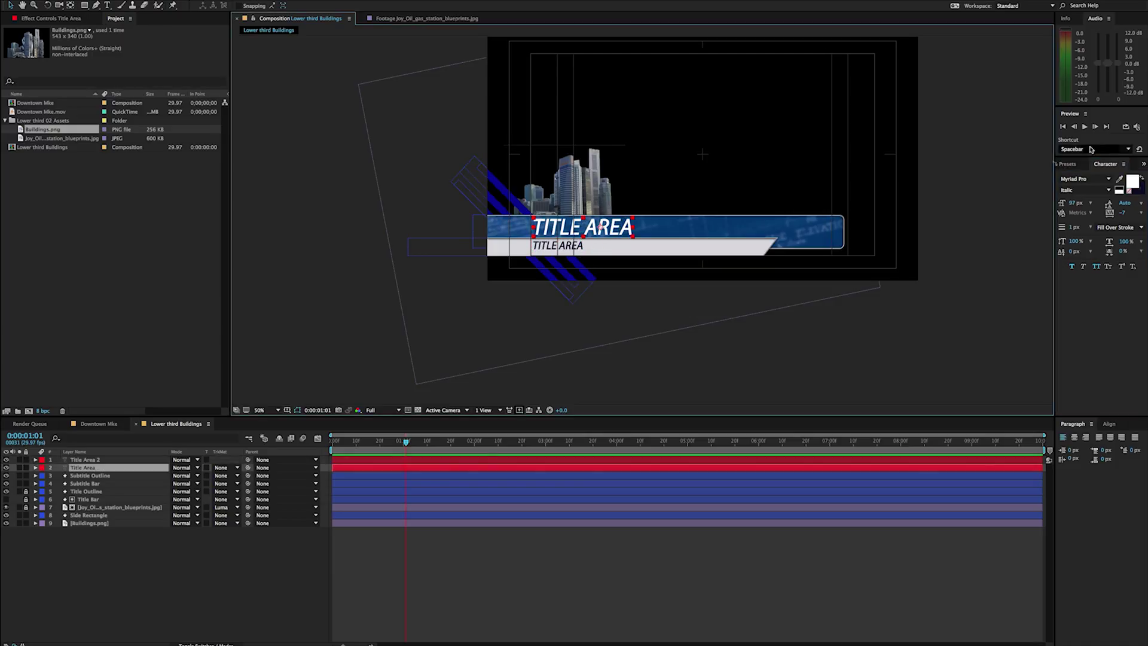
click(1067, 164)
click(1091, 176)
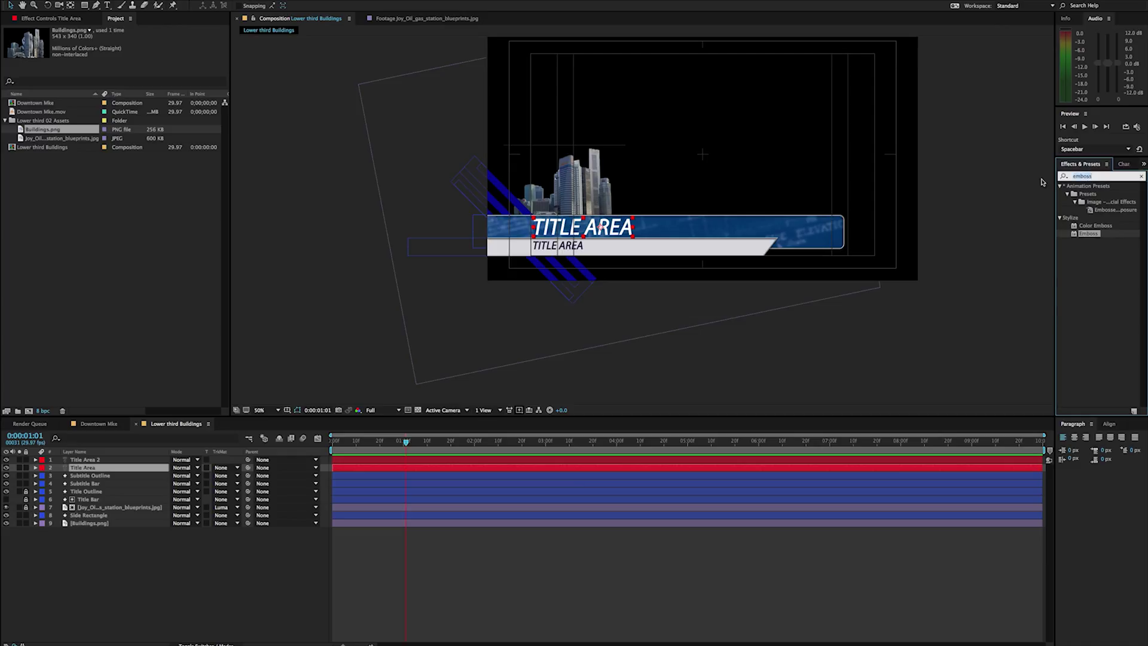
- Add a Drop Shadow (softness 11, distance 8) to the large TITLE AREA text, then open the Downtown comp
text(Drop)
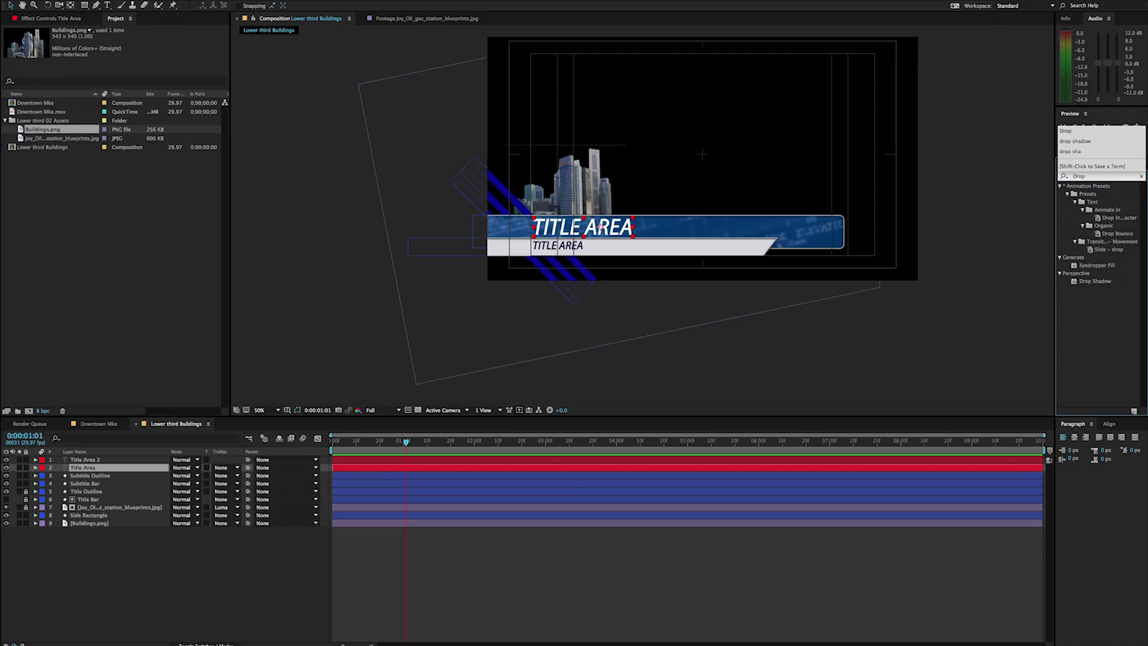
drag(1094, 281, 602, 228)
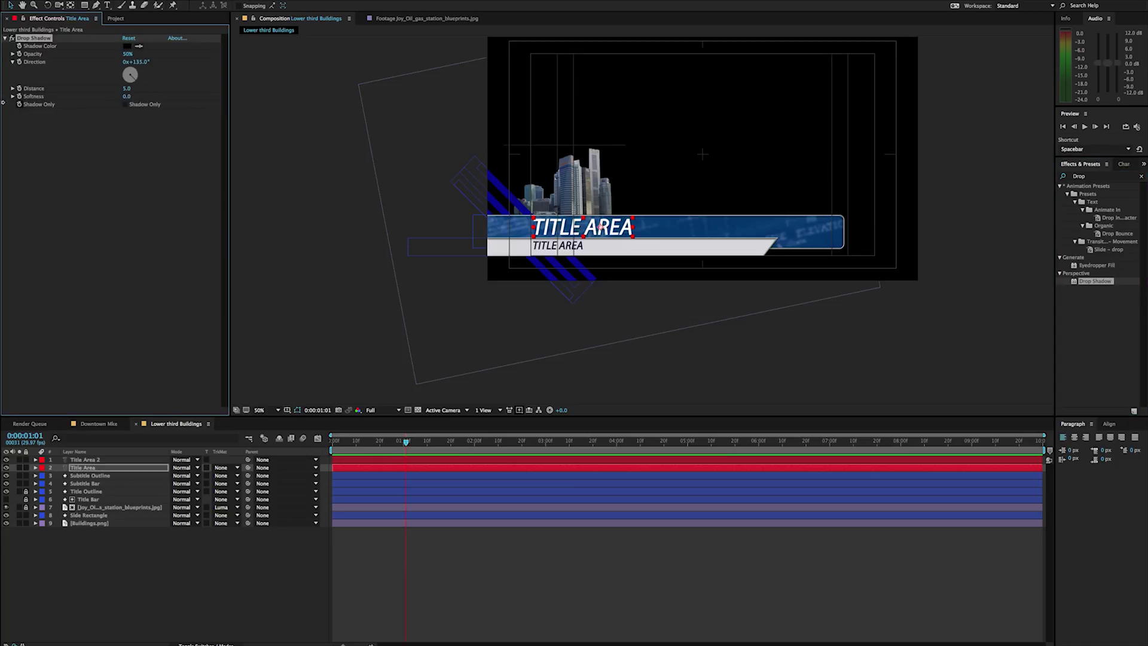
mouse_move(126, 88)
mouse_down()
mouse_move(133, 96)
mouse_move(126, 88)
mouse_up()
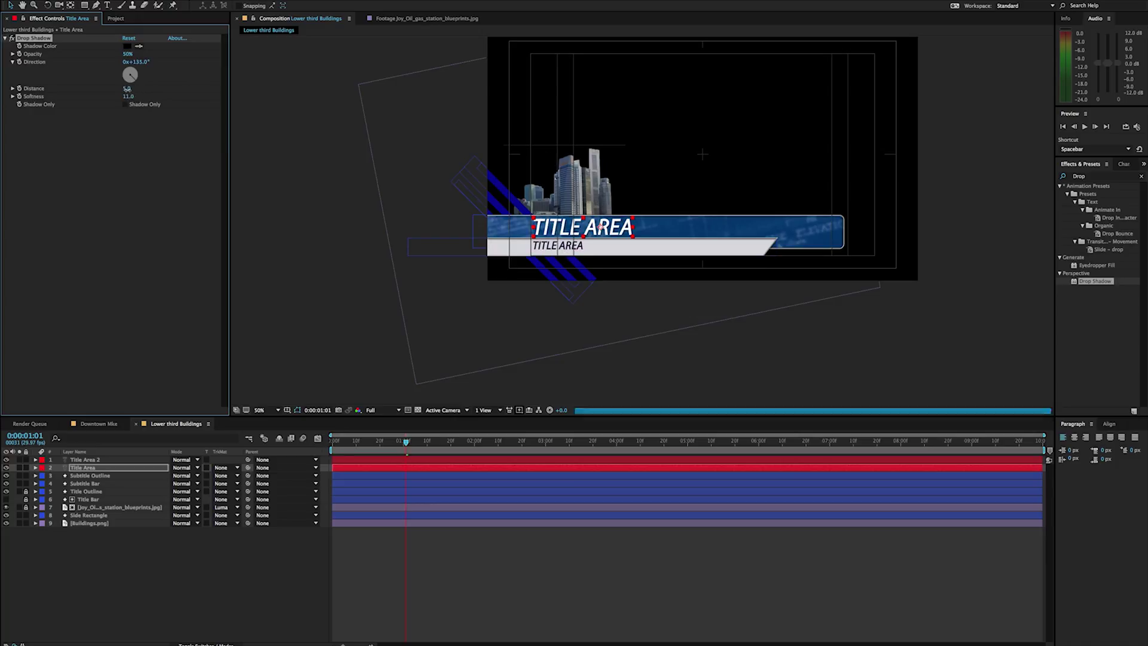
click(126, 89)
key(Return)
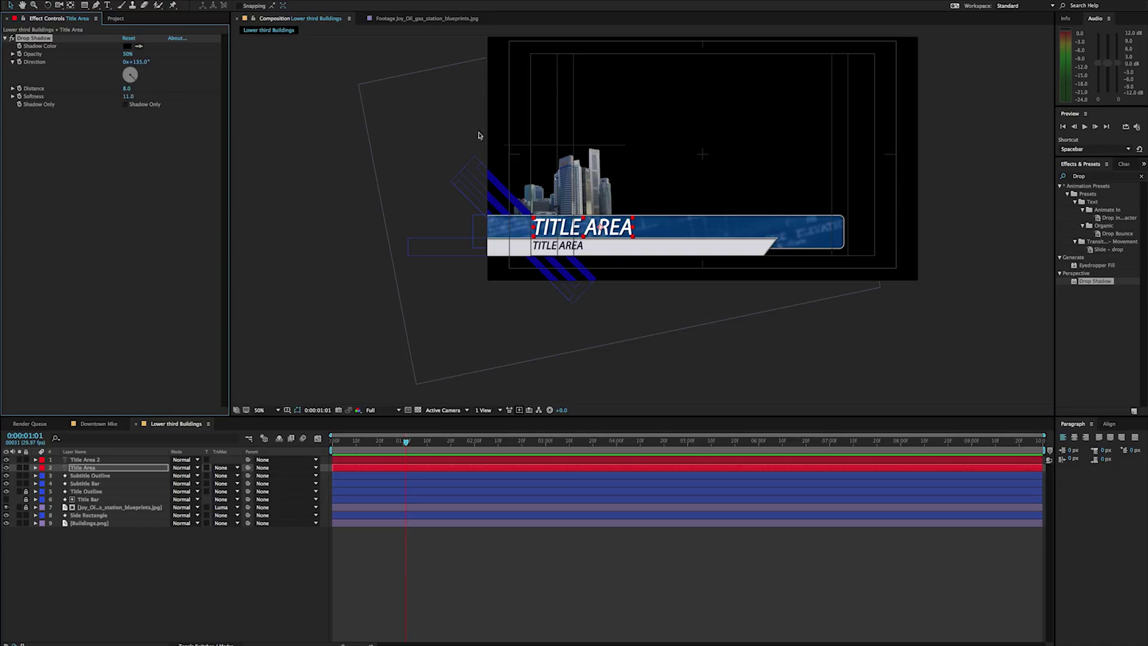
click(87, 424)
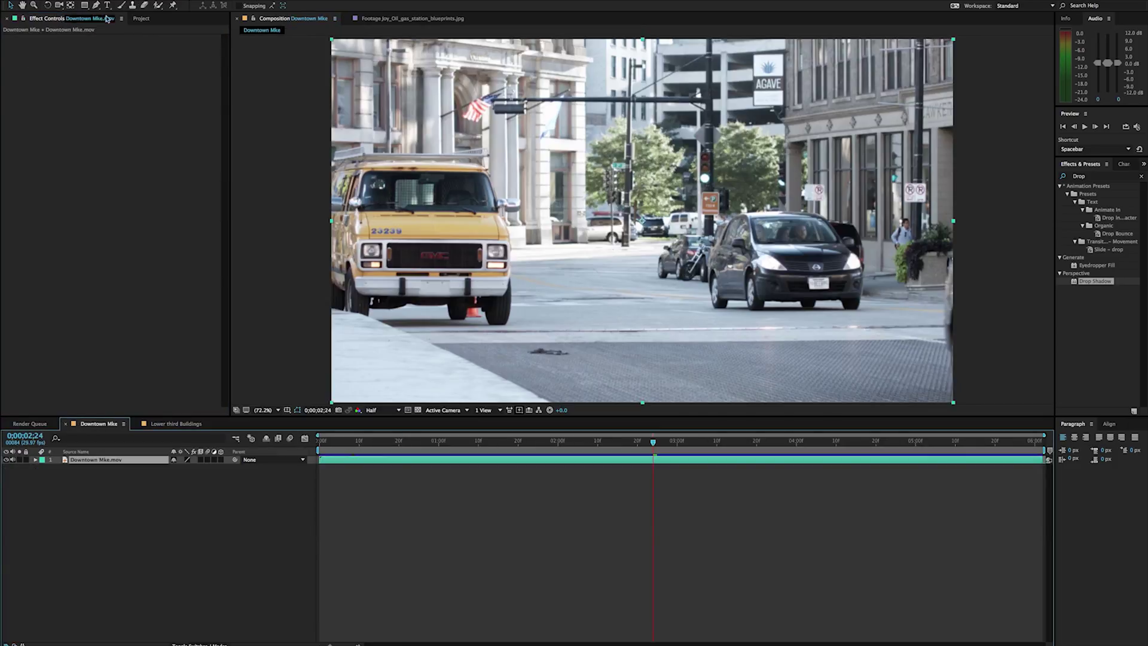
- Nest the Lower third Buildings composition in Downtown Mke as the top layer above the street footage
click(142, 19)
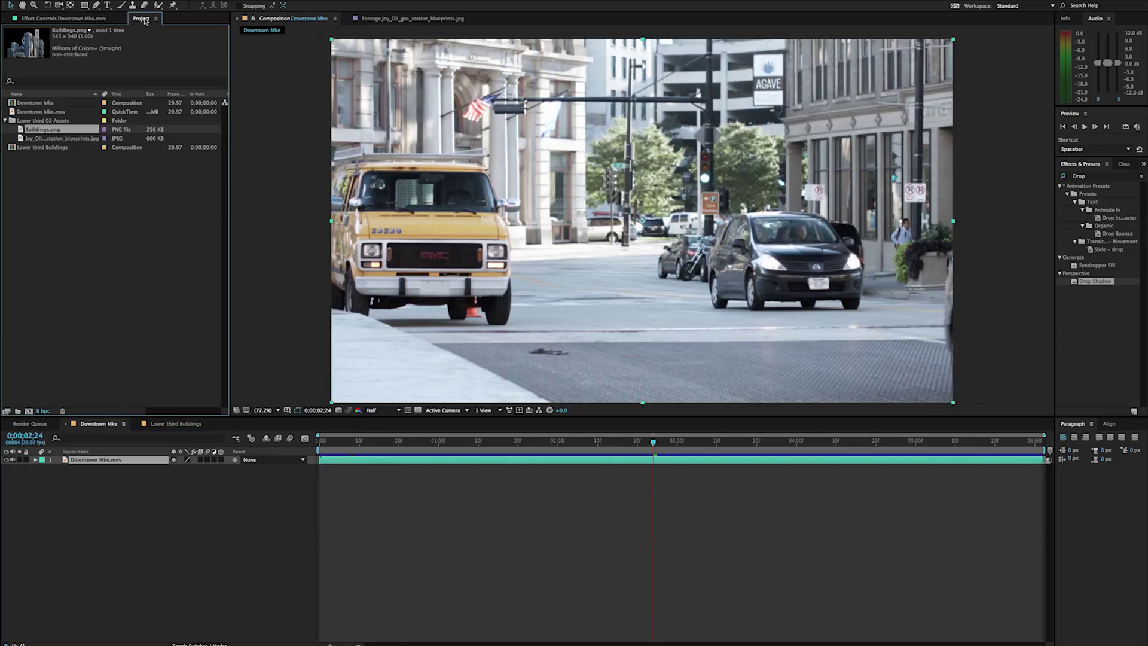
click(36, 148)
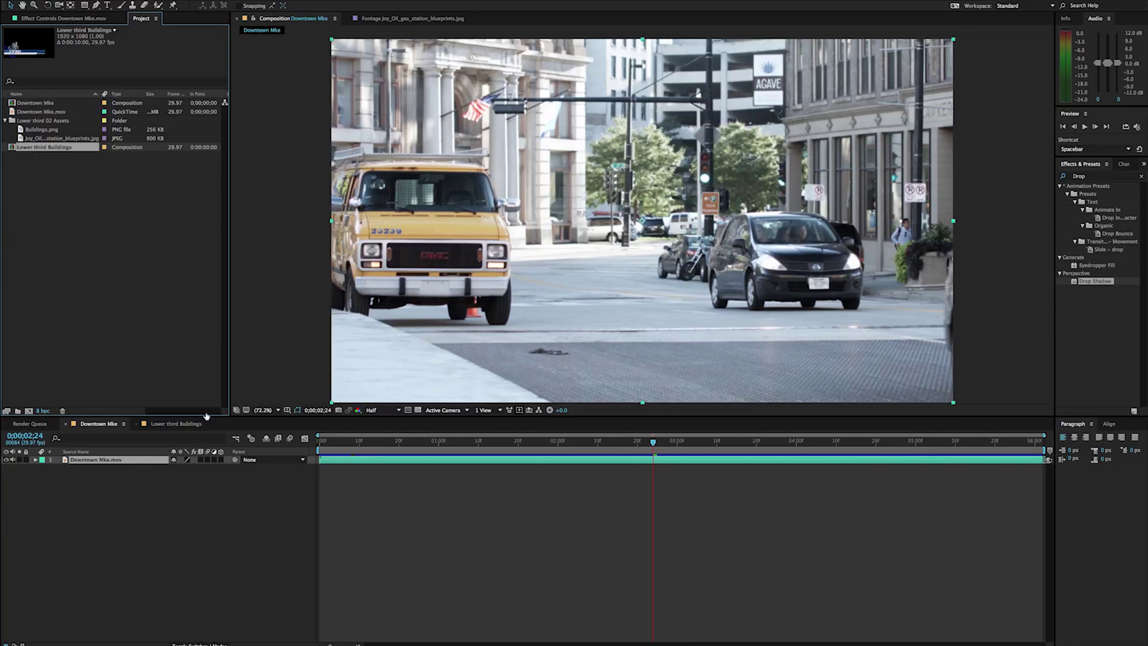
click(183, 424)
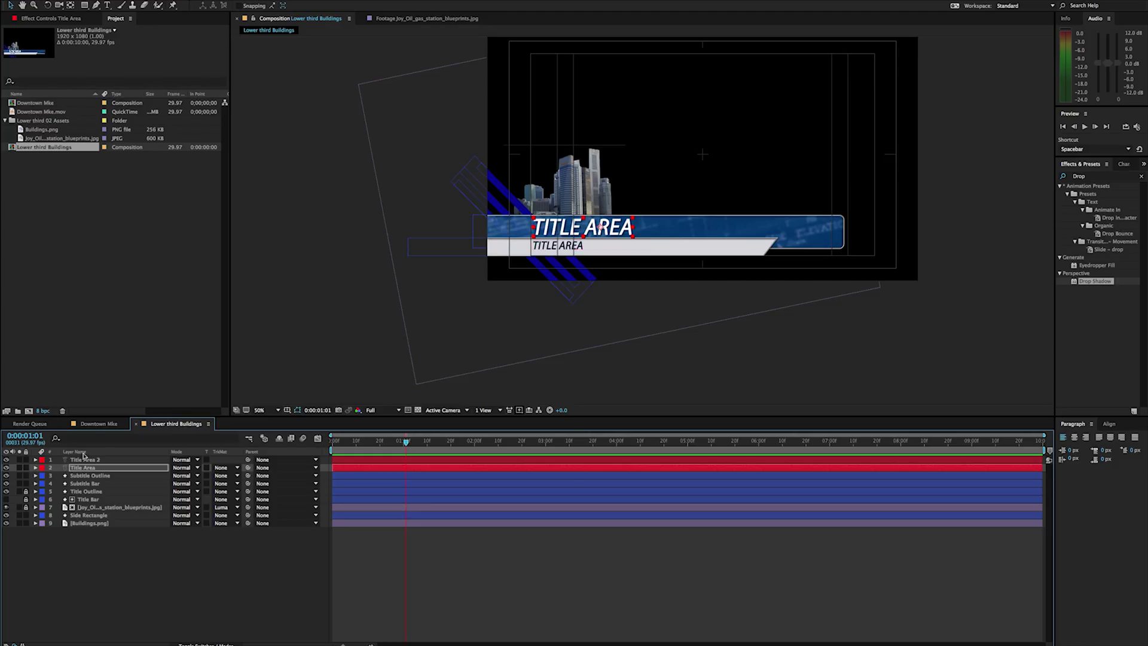
click(94, 424)
drag(26, 149, 142, 494)
drag(660, 443, 322, 443)
drag(68, 469, 71, 460)
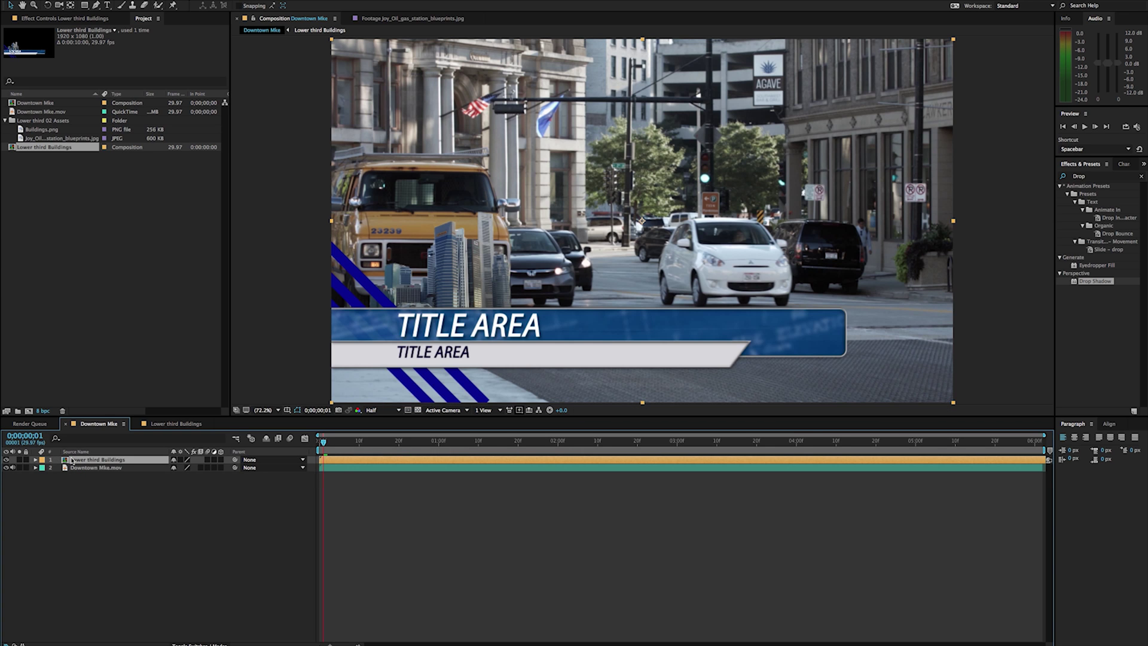
- Preview the lower third over the footage from the start, then hide the Downtown Mike.mov layer
drag(324, 443, 741, 433)
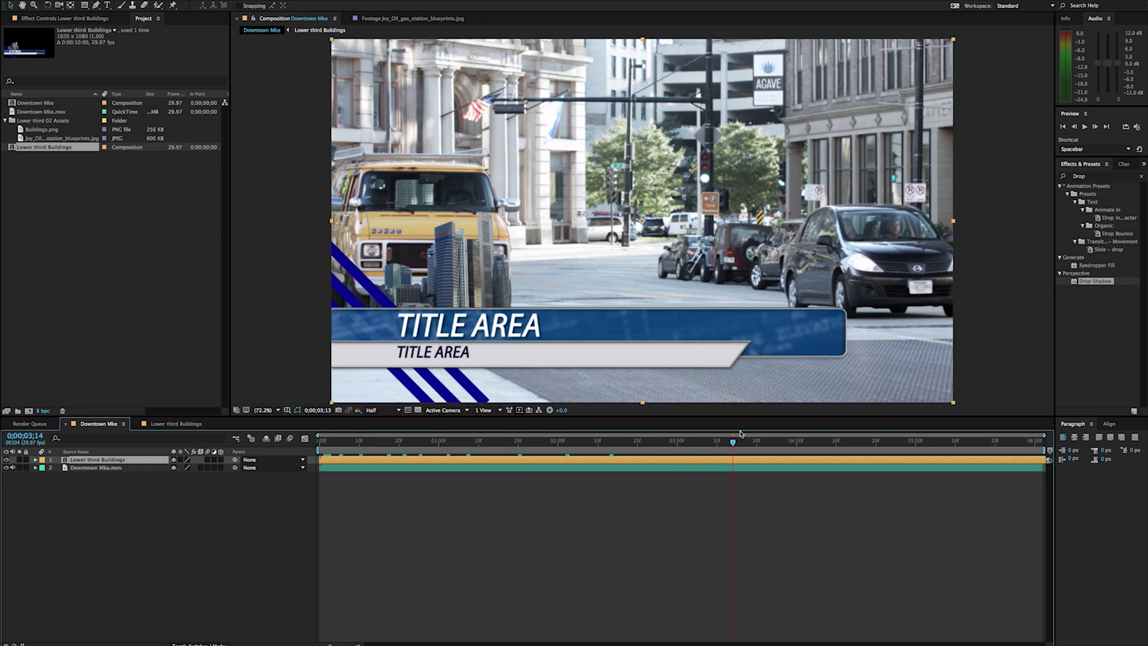
key(space)
click(502, 441)
drag(458, 441, 320, 441)
key(space)
key(space)
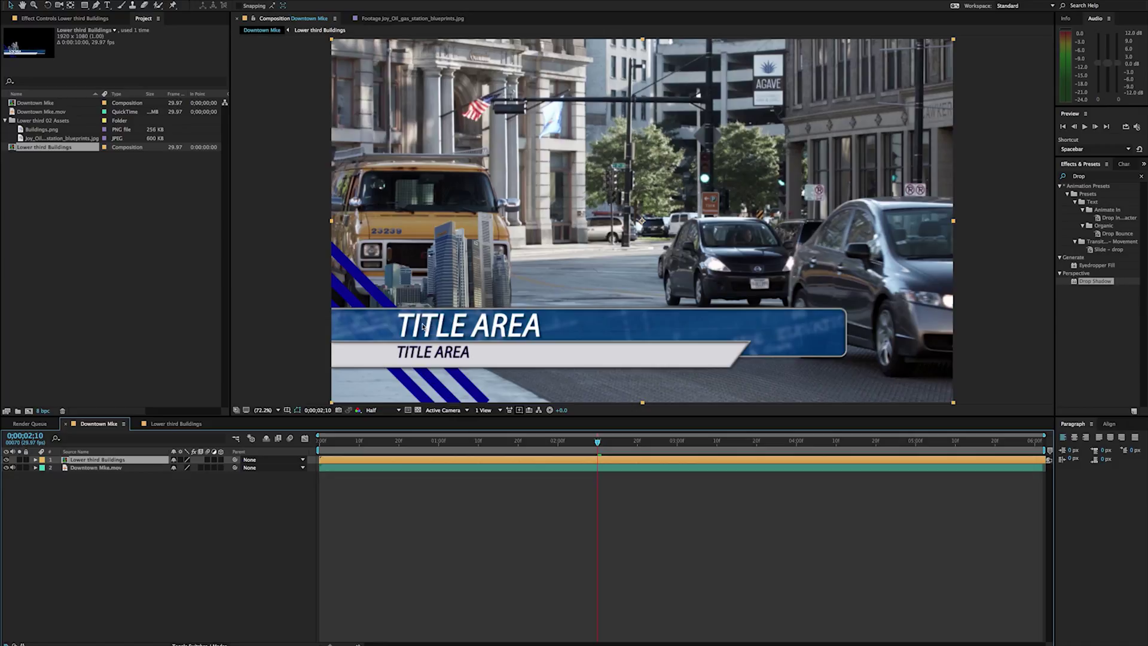
click(7, 469)
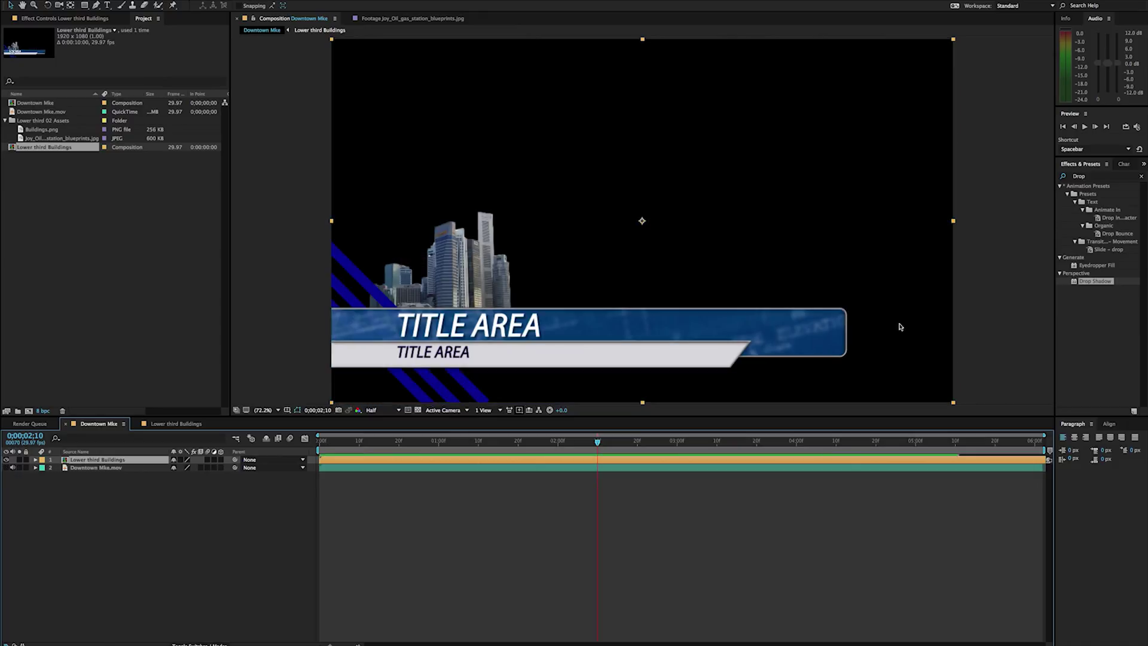